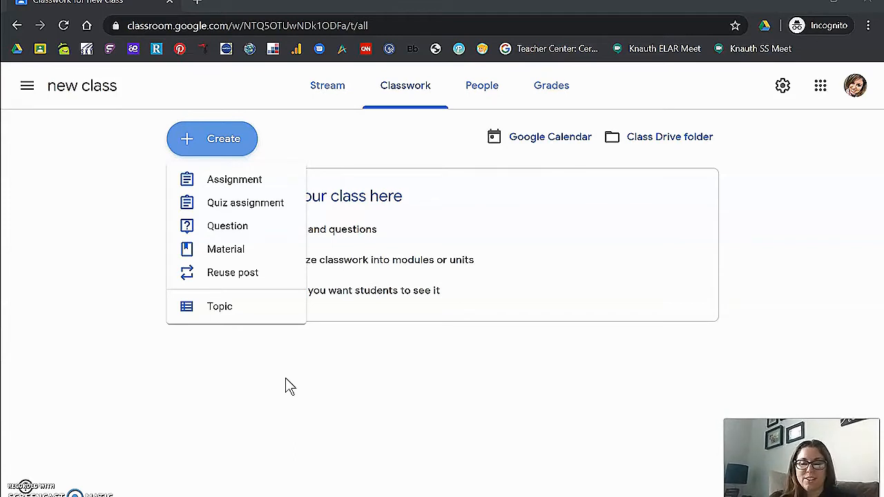
- Create a new assignment titled "assignment 1" with the instructions "some instruction here"
click(338, 391)
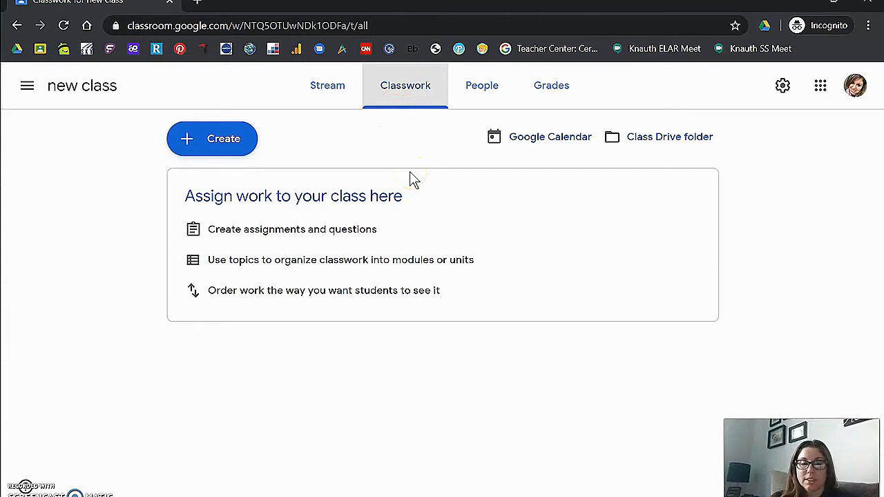
click(246, 145)
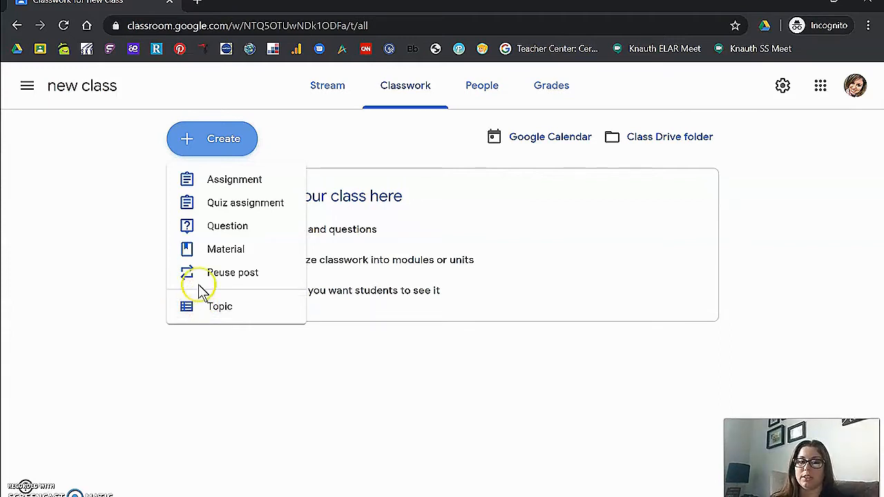
click(221, 228)
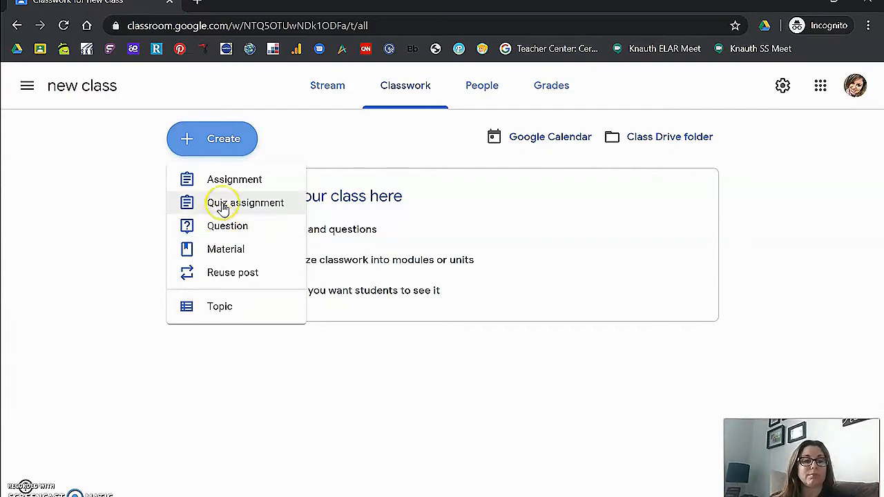
click(234, 185)
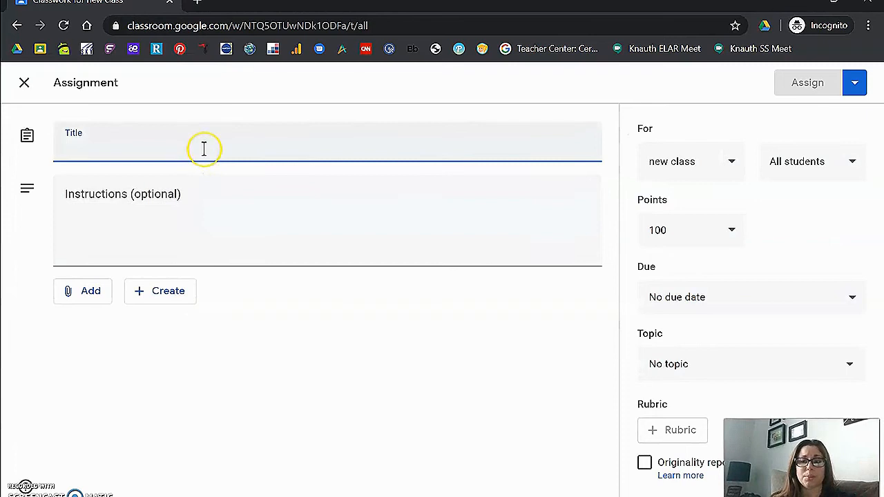
click(203, 150)
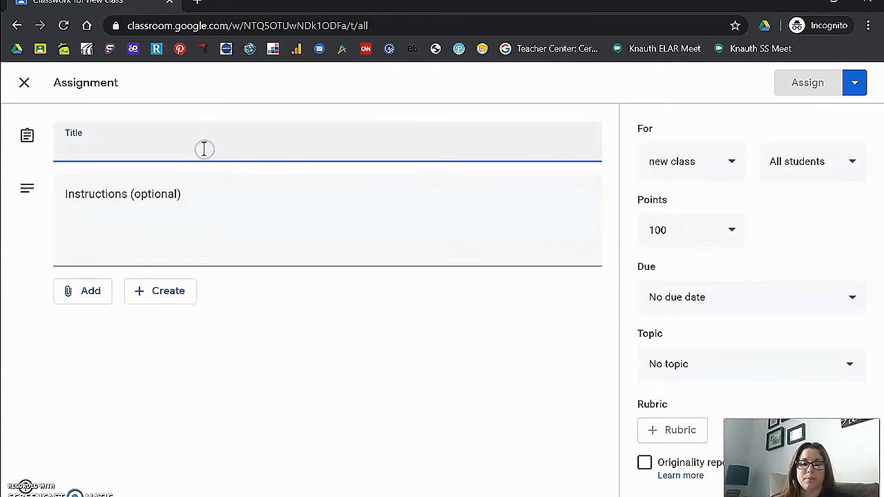
text(assignment 1)
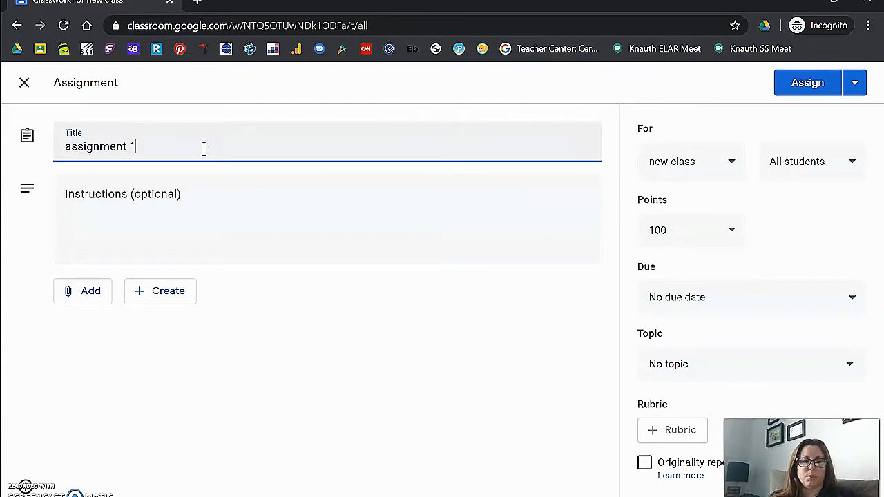
click(187, 209)
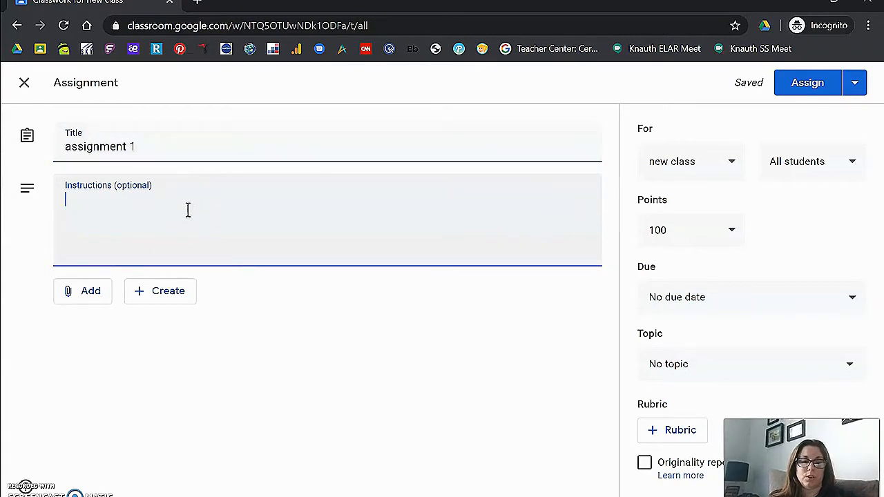
text(some instruction here)
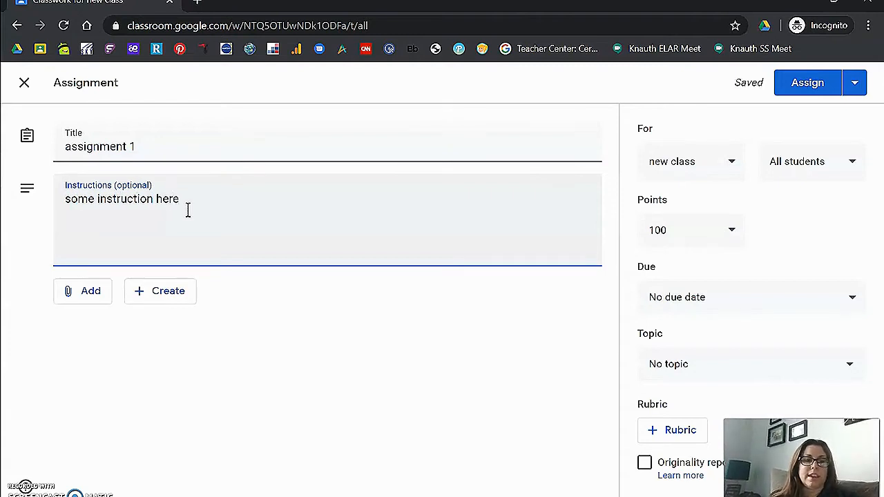
- Attach the Editable Daily Schedule document from Google Drive to the assignment
click(86, 299)
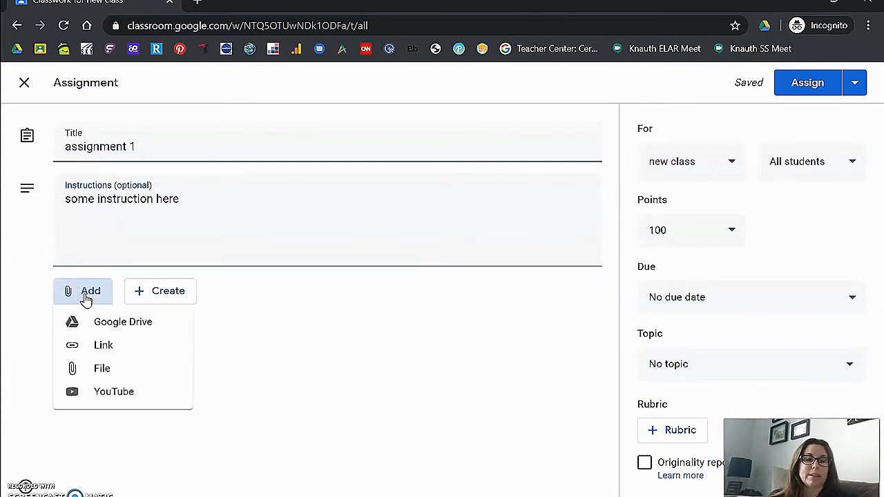
click(107, 322)
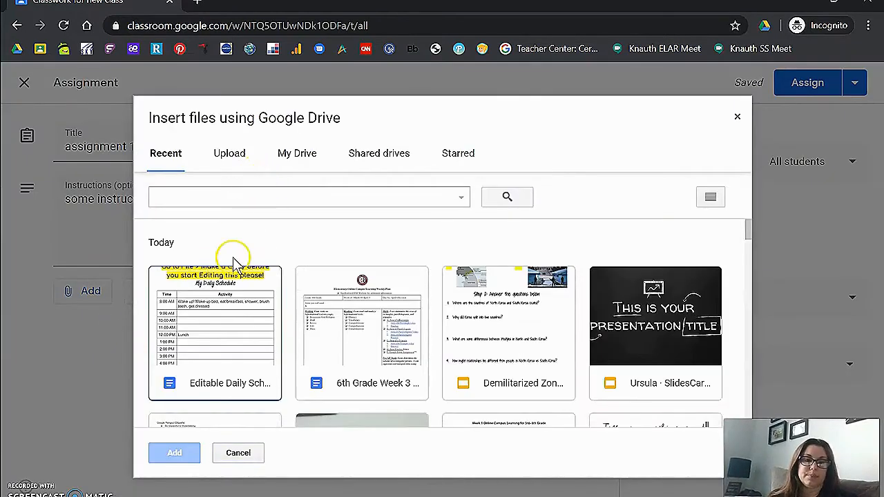
click(228, 358)
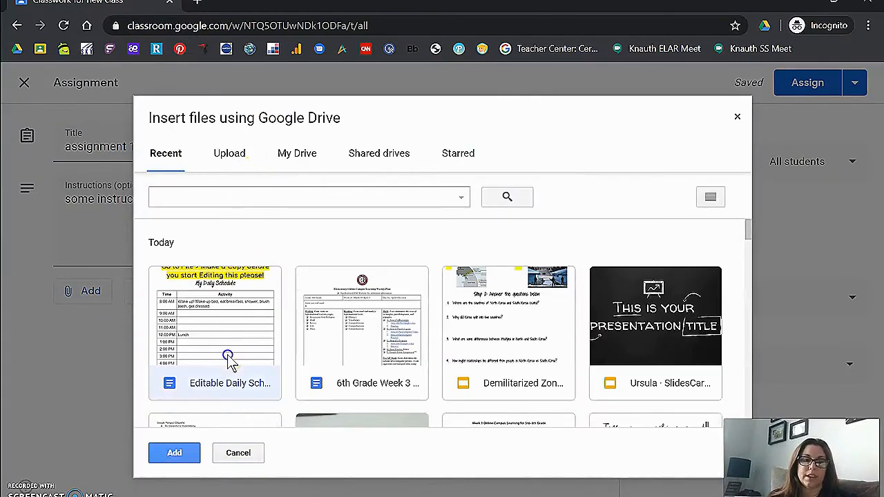
click(177, 457)
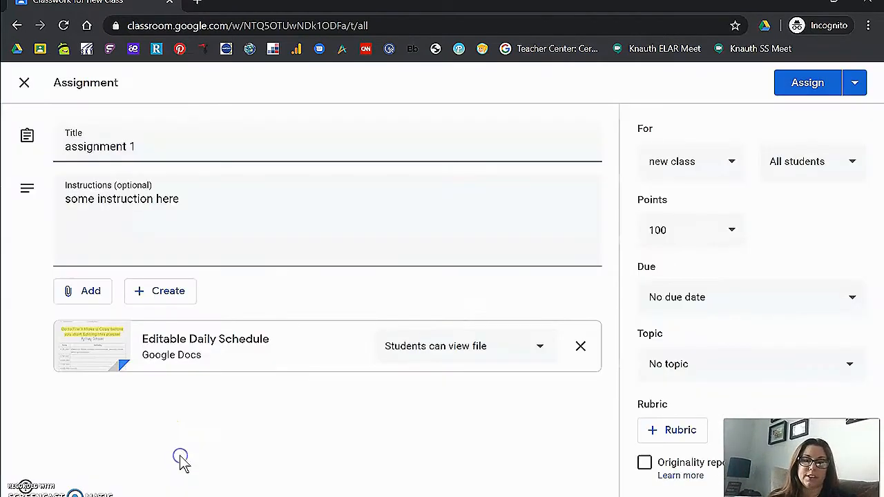
click(81, 292)
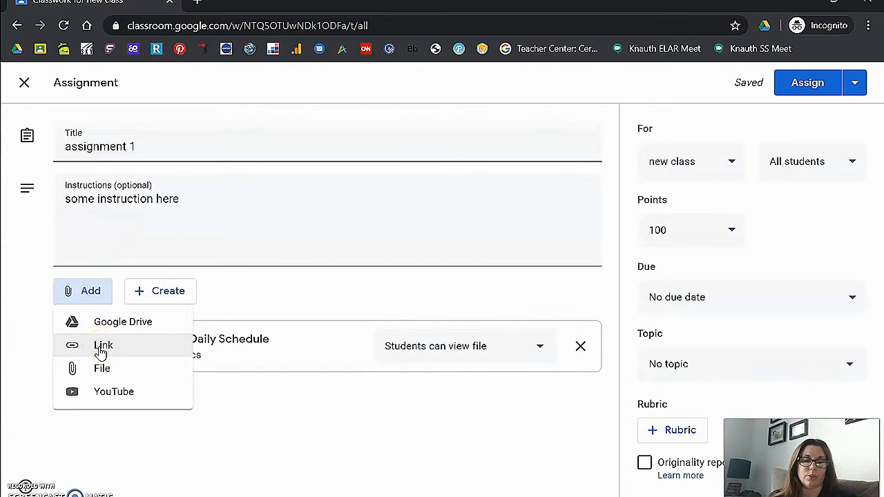
click(102, 349)
text(www.techxasteacher.com)
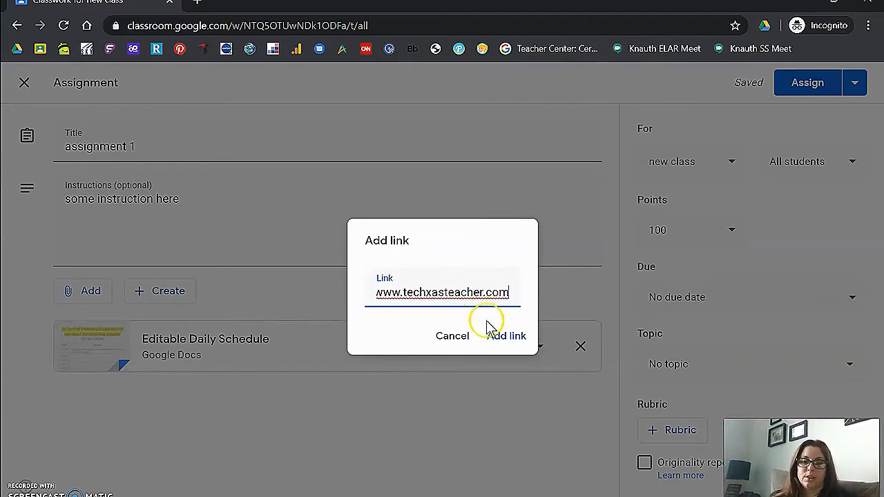
click(498, 337)
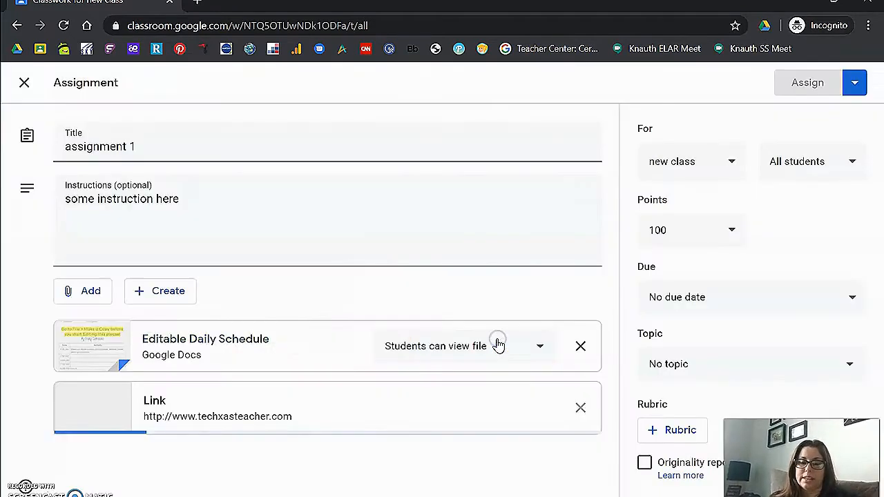
- Upload the Abraham Lincoln image from the History Growth Mindset folder on the computer as an assignment attachment
click(90, 291)
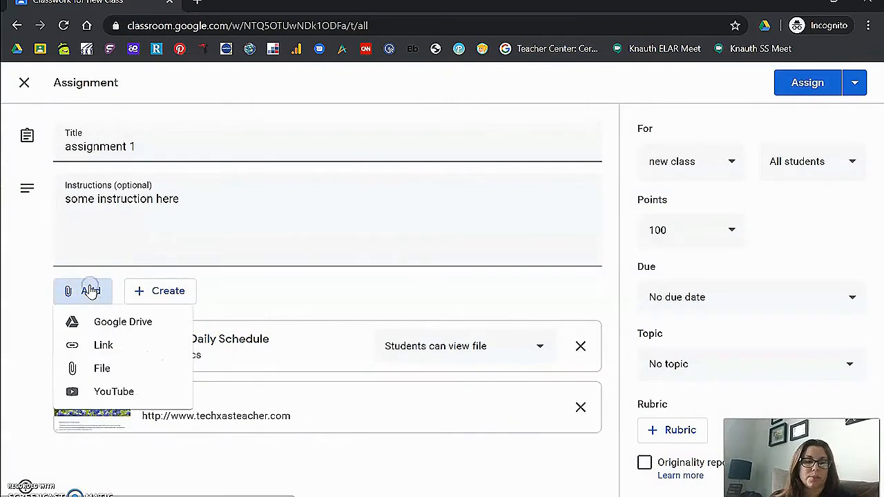
click(100, 376)
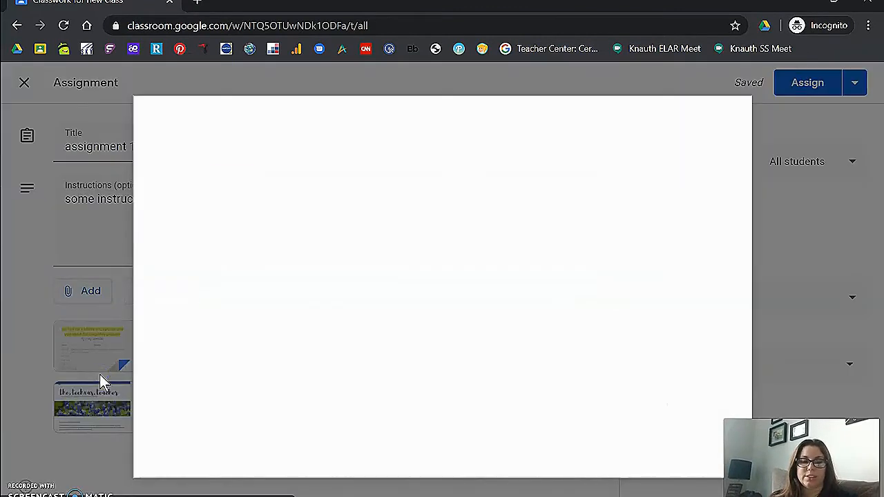
click(428, 301)
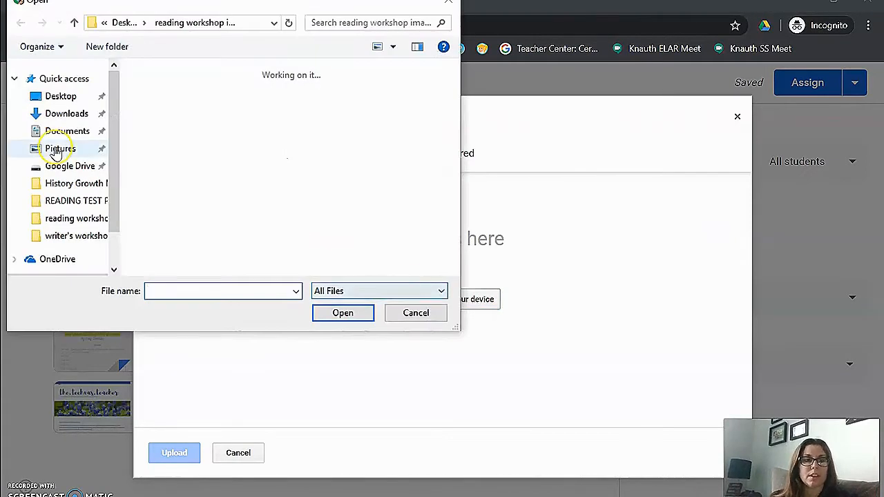
click(75, 185)
click(171, 104)
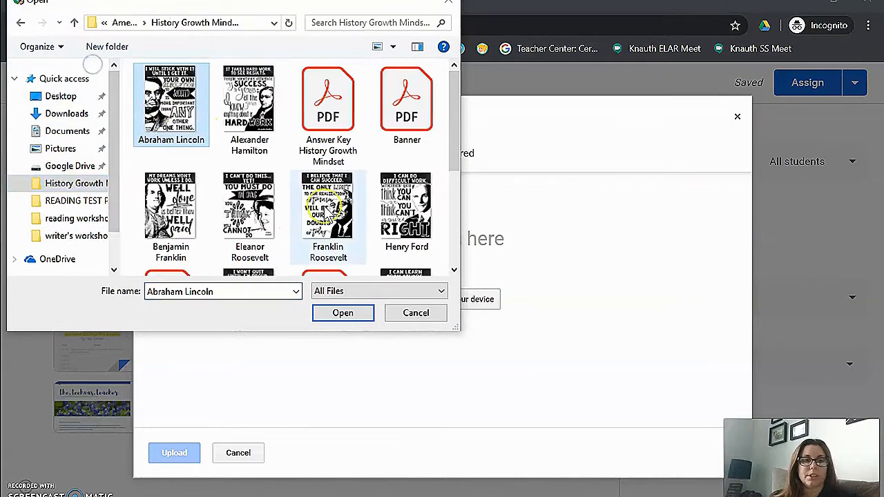
click(340, 314)
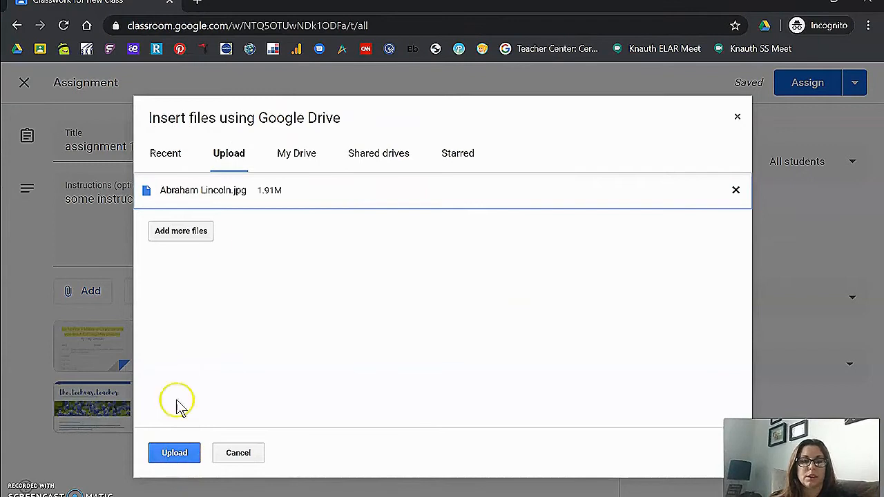
click(178, 456)
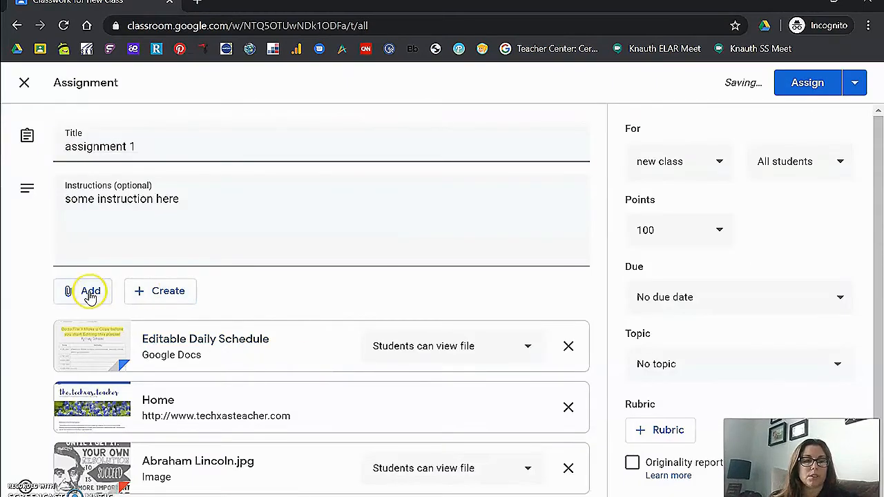
- Start attaching a YouTube video to the assignment and search for "abraham lincoln"
click(90, 292)
click(108, 389)
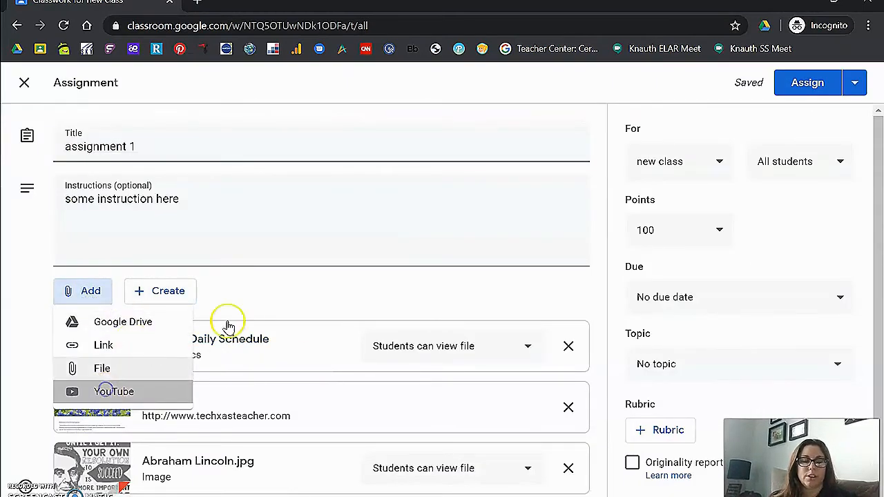
click(250, 155)
click(182, 156)
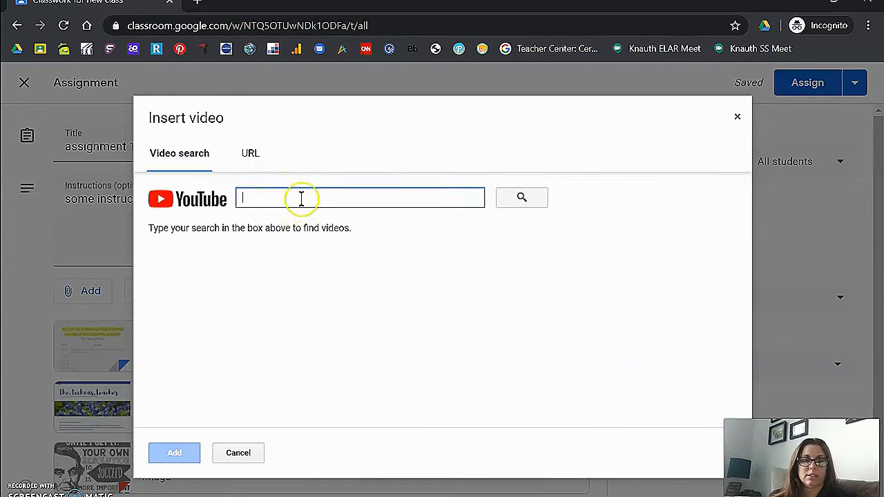
text(a)
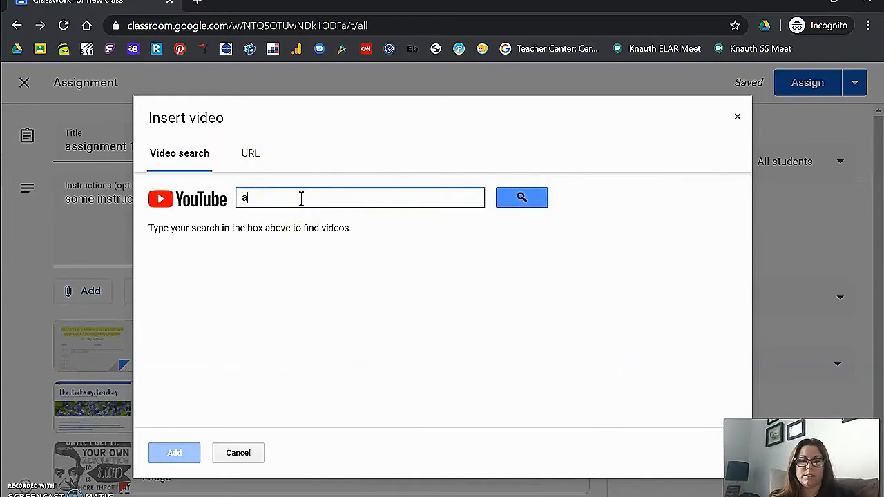
text(braham lincoln)
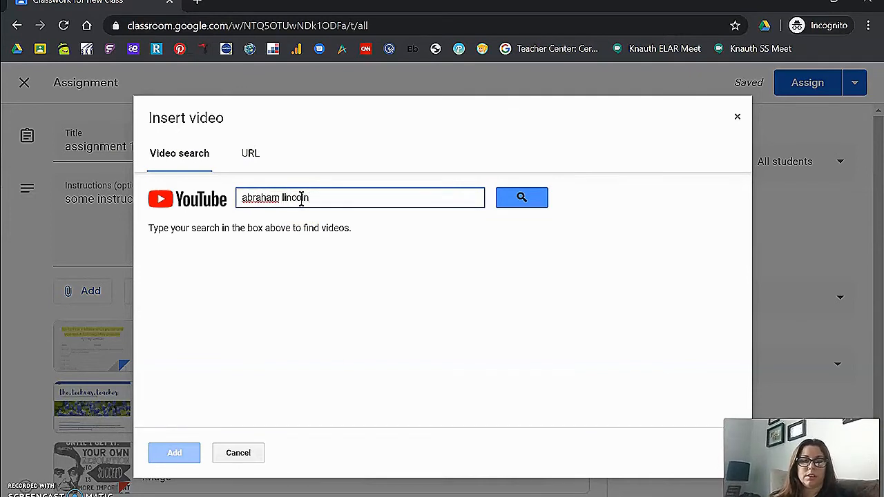
click(533, 197)
- Pick the video "Abraham Lincoln Life History || Abraham Lincoln Life Secrets" from the results and attach it to the assignment
click(344, 239)
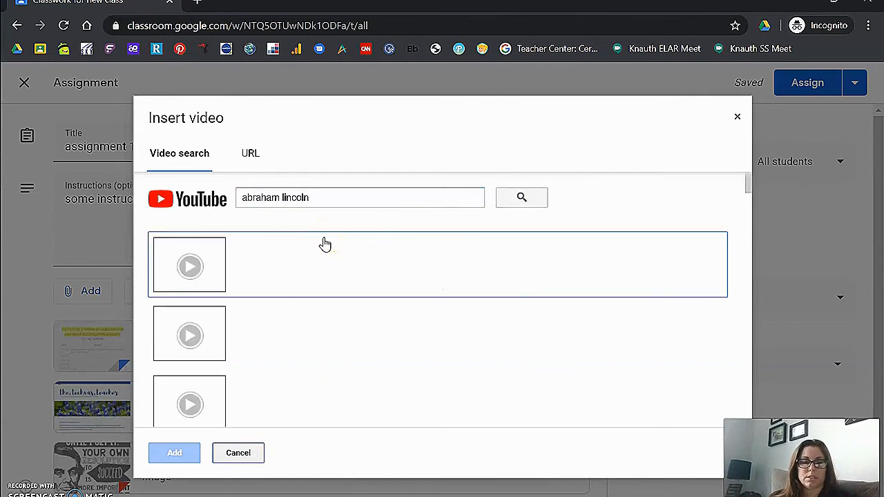
click(328, 277)
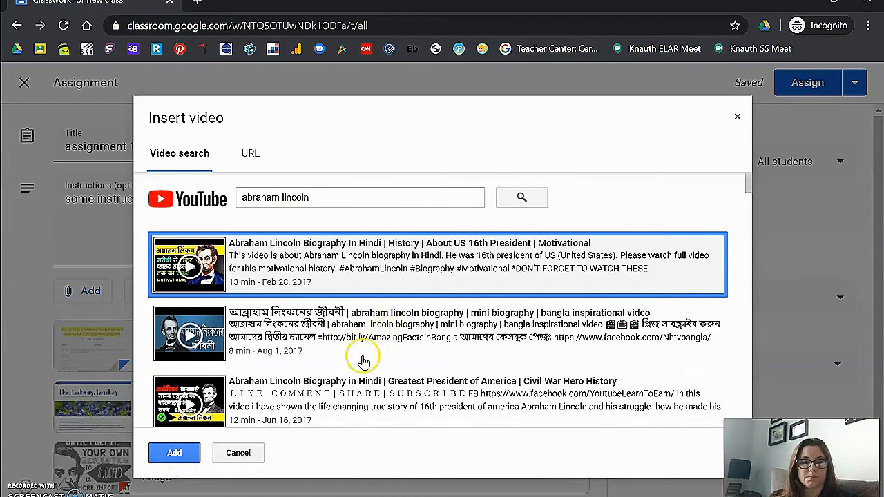
scroll(355, 347, down, 4)
scroll(362, 355, down, 1)
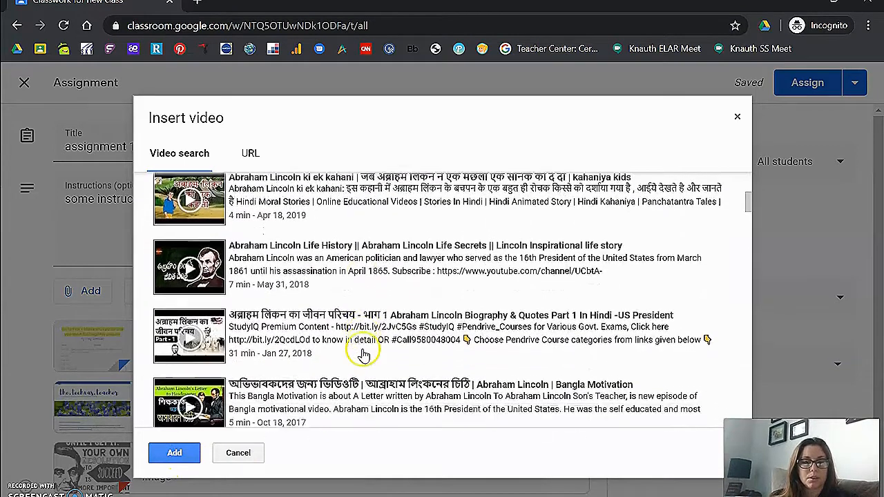
click(355, 267)
click(174, 453)
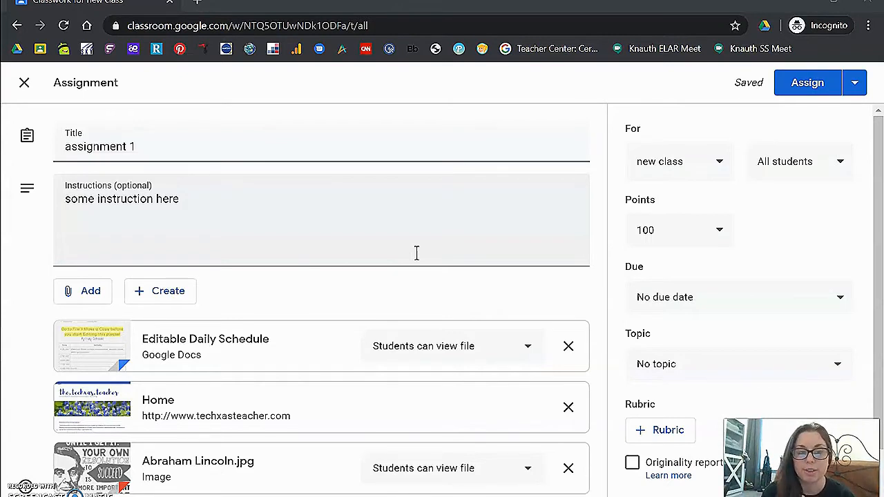
- Create a blank Google Docs document as an assignment attachment, close it, and check the attachment list
click(169, 292)
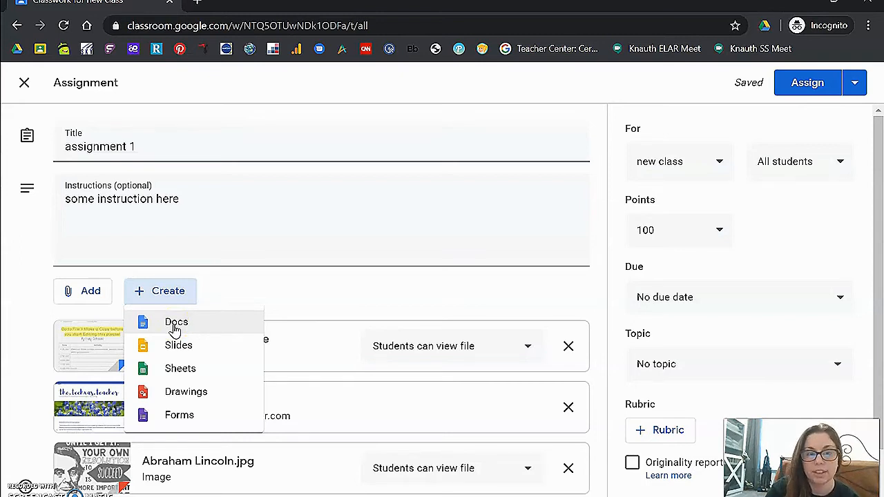
click(175, 329)
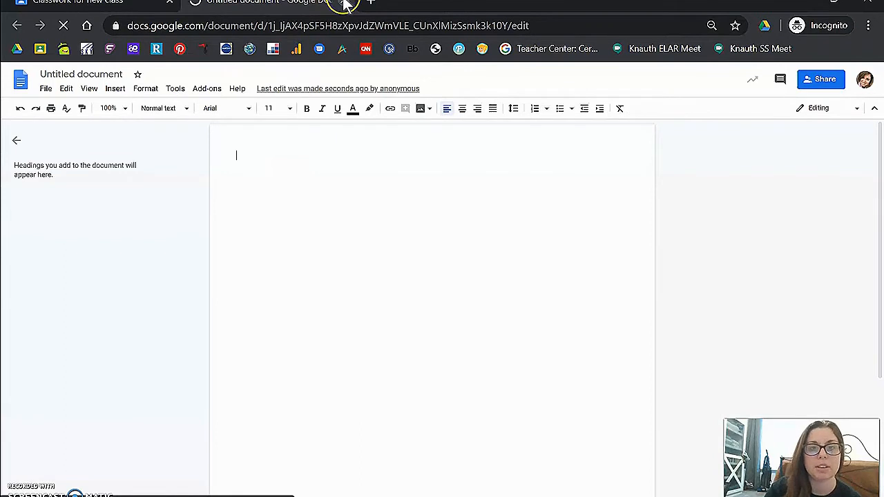
click(343, 2)
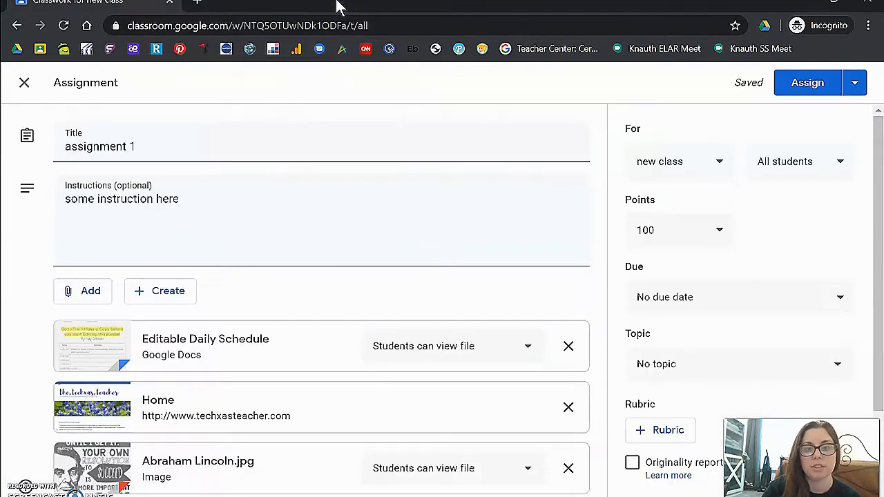
scroll(411, 405, down, 2)
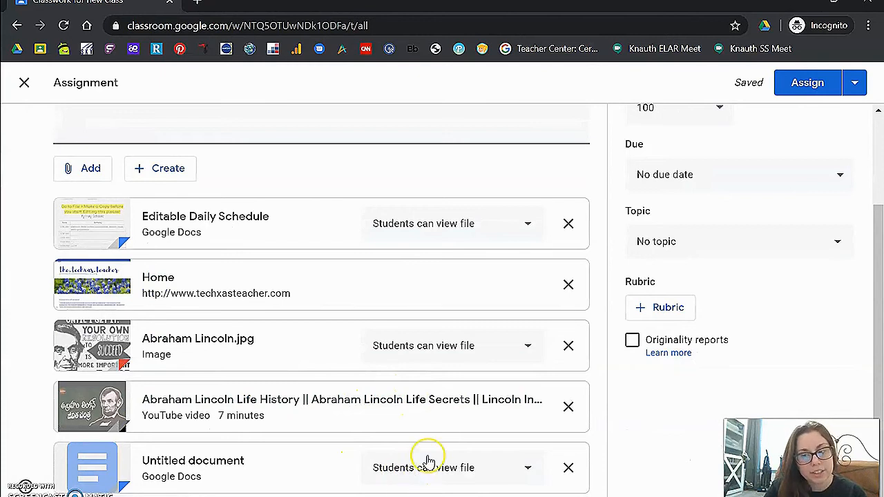
scroll(428, 461, up, 2)
- Create a blank Google Slides presentation as an attachment to the assignment
click(169, 293)
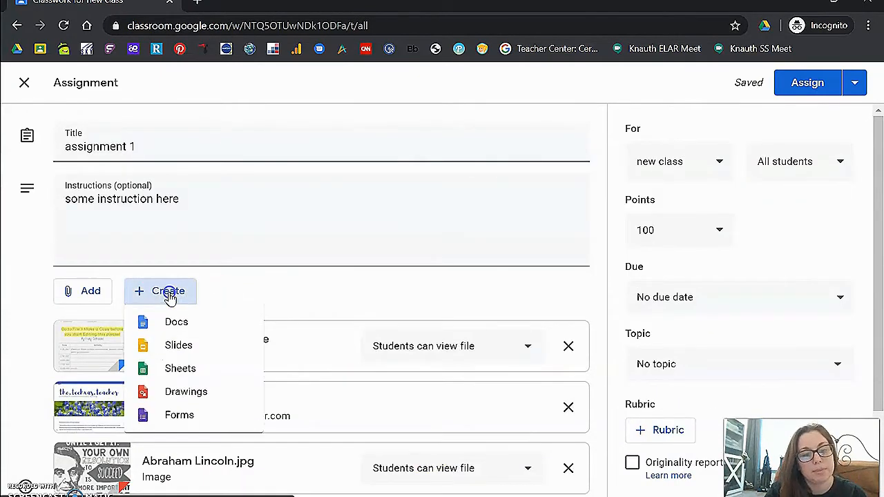
click(187, 349)
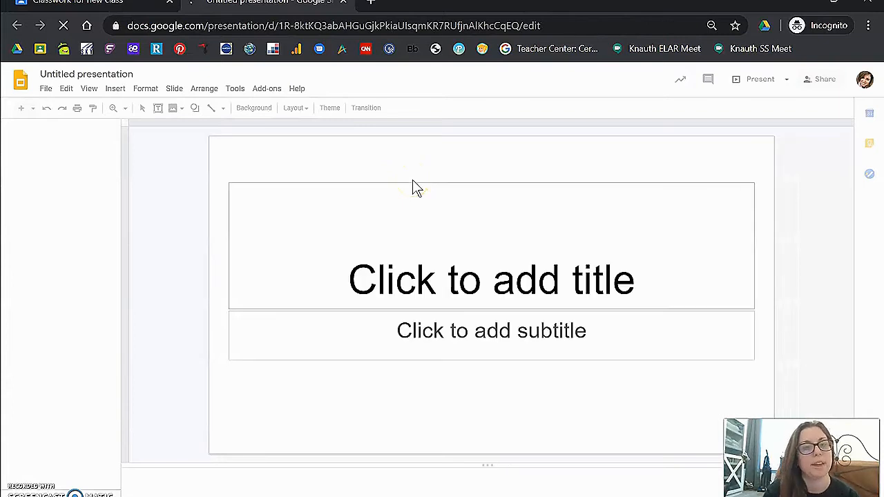
- Close the new blank presentation and check the assignment's attachment list
click(344, 2)
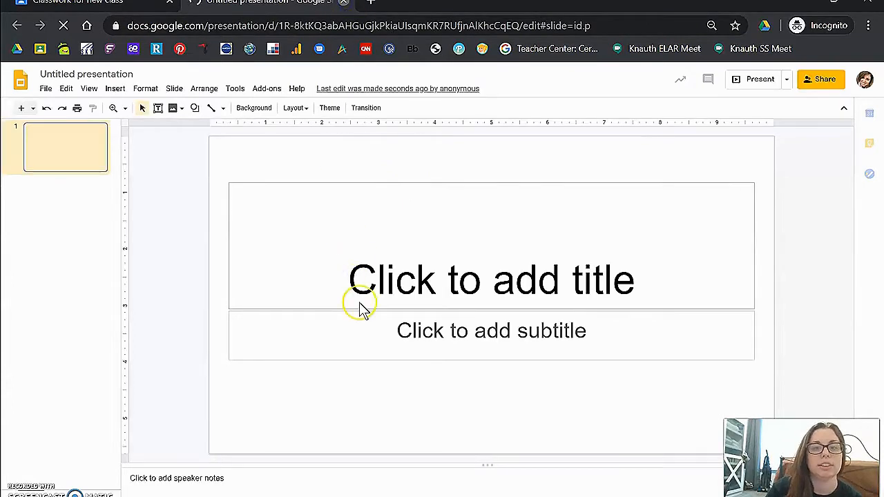
scroll(361, 304, down, 3)
scroll(359, 297, up, 3)
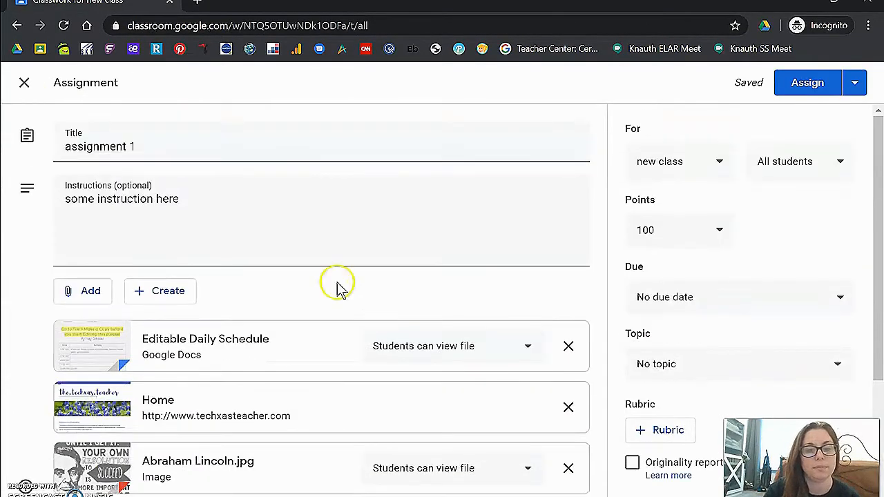
- Create a blank Google Sheets spreadsheet as an assignment attachment, close it, and check the attachment list
click(158, 289)
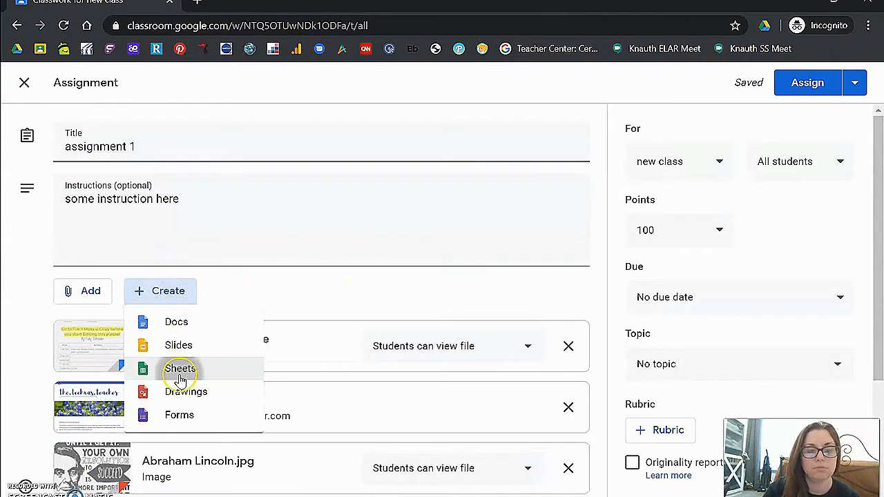
click(179, 369)
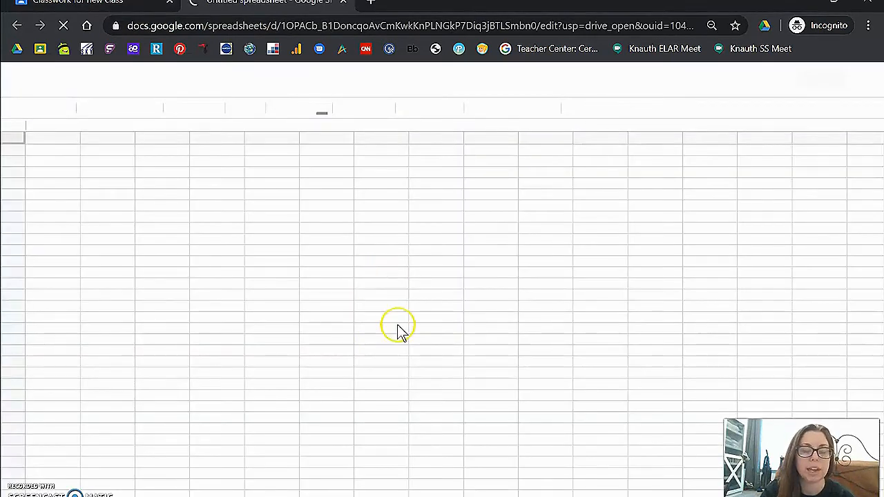
click(341, 2)
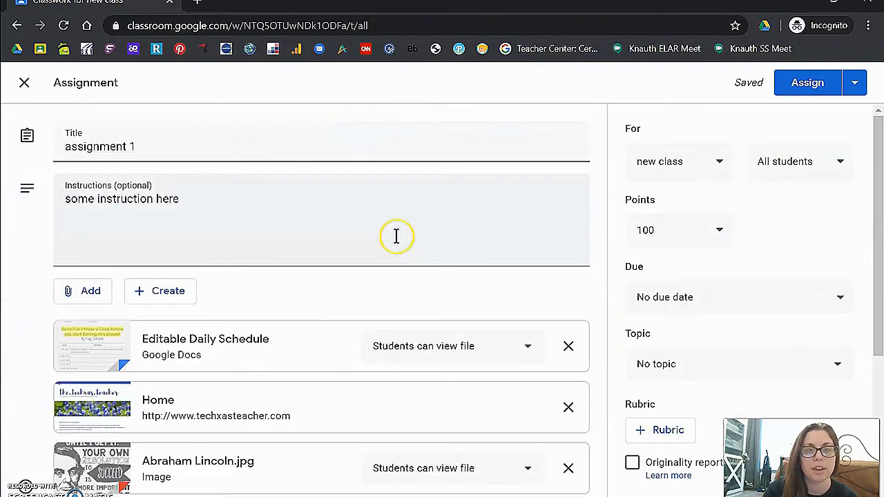
scroll(377, 380, down, 3)
scroll(378, 382, up, 3)
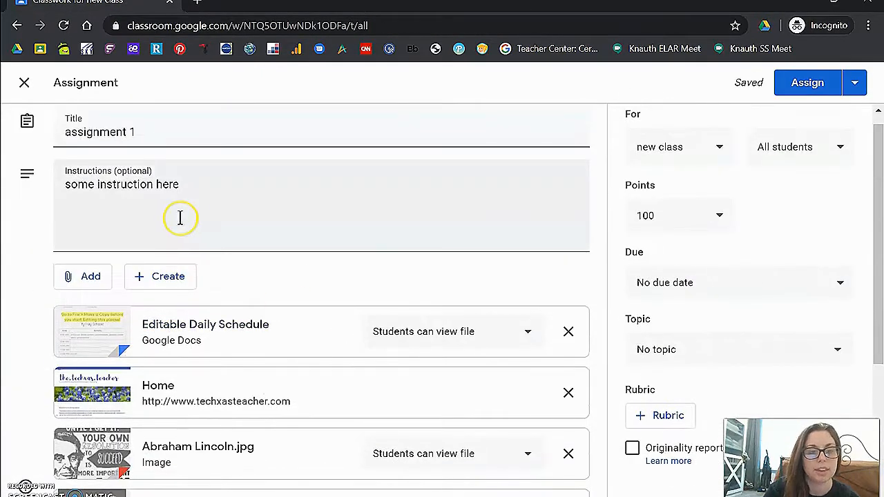
- Create a blank Google Drawings file as an attachment to the assignment and close it
click(162, 278)
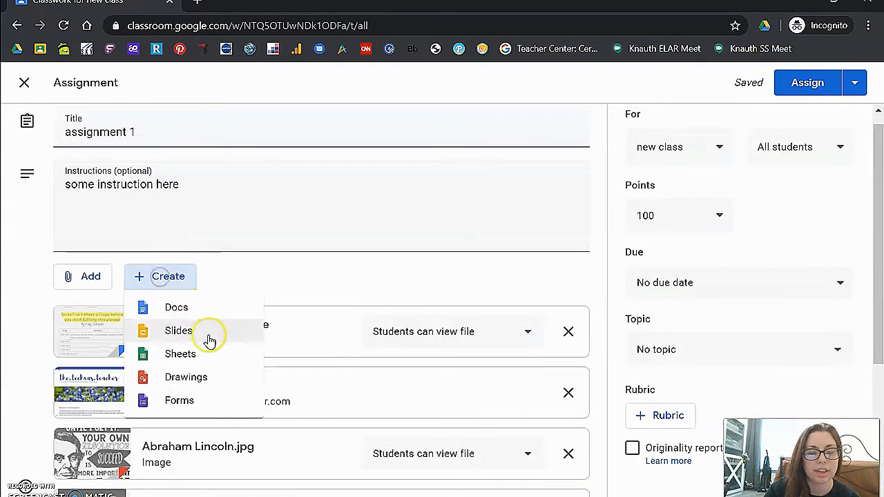
click(197, 377)
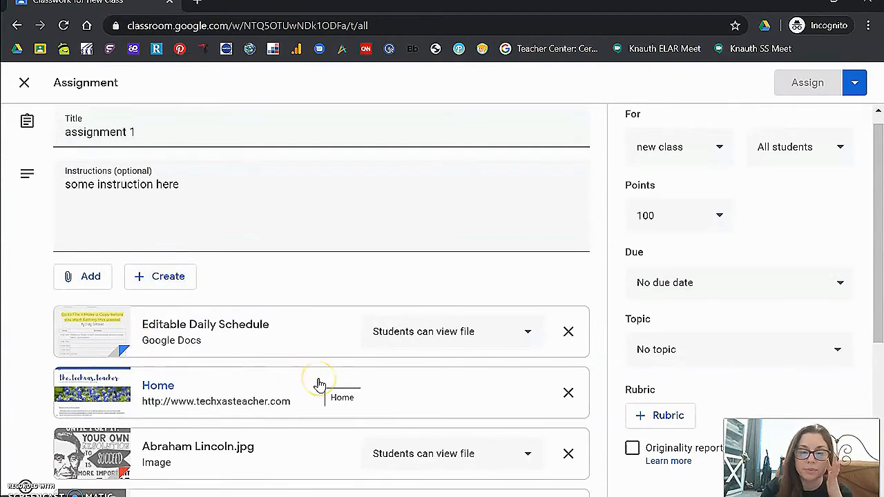
click(319, 384)
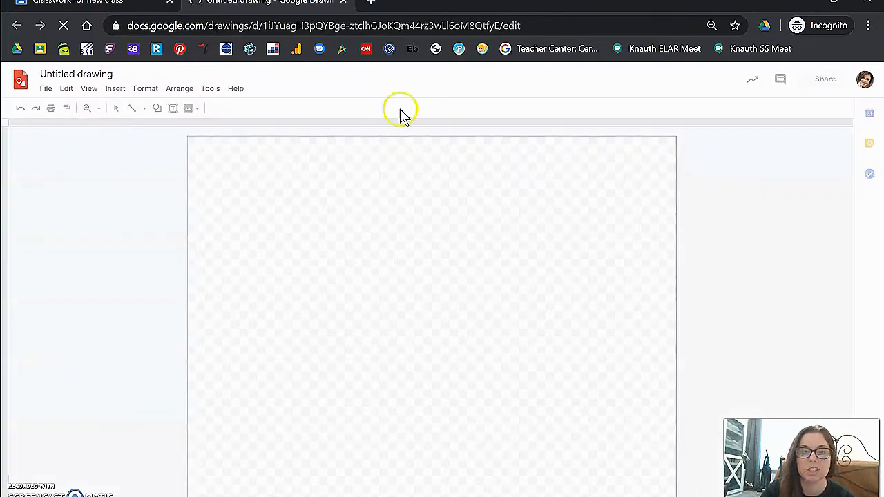
click(343, 2)
- Create a blank Google Forms form as an assignment attachment, close it, and review the attachments
click(166, 276)
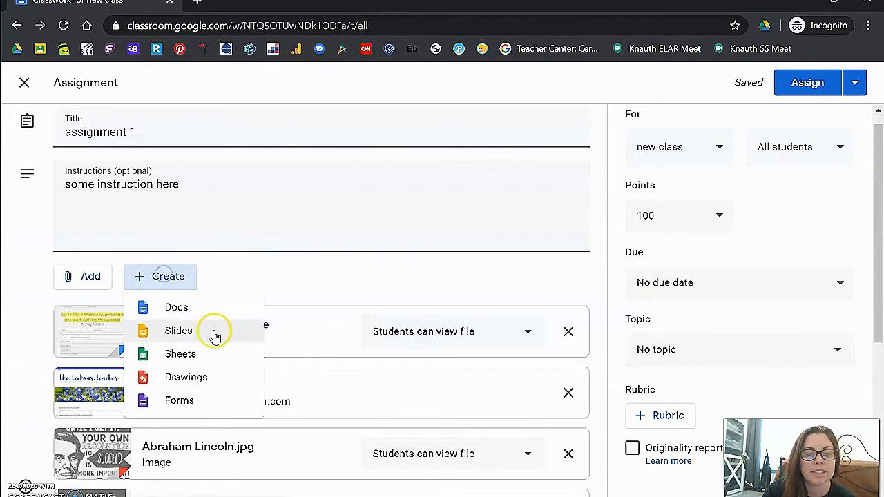
click(331, 352)
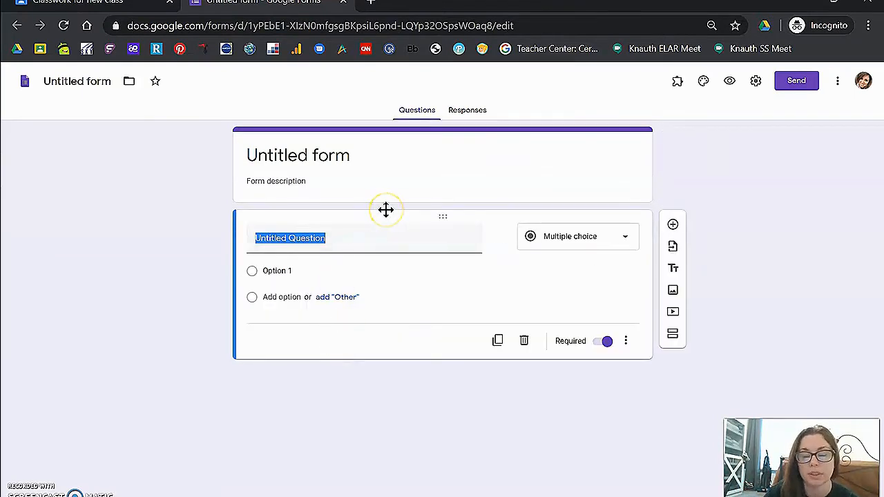
click(346, 3)
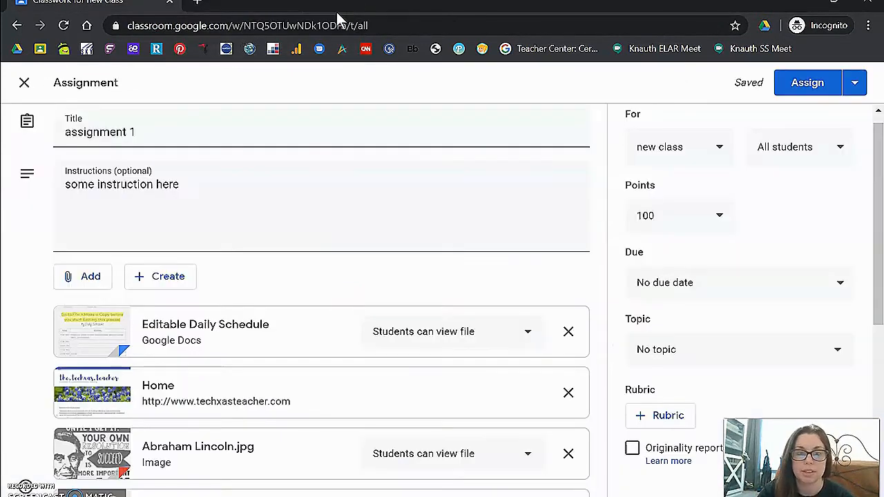
scroll(308, 285, down, 5)
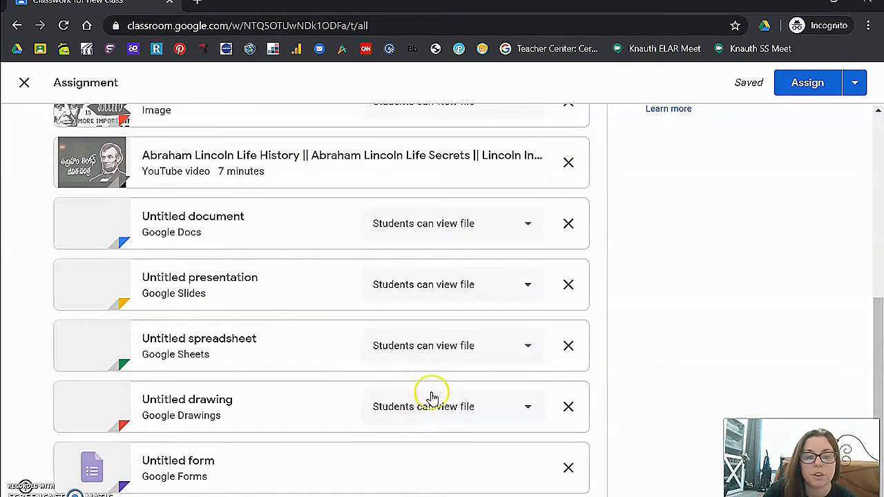
- Set the Editable Daily Schedule attachment to "Make a copy for each student" and Abraham Lincoln.jpg to "Students can edit file"
scroll(444, 211, up, 4)
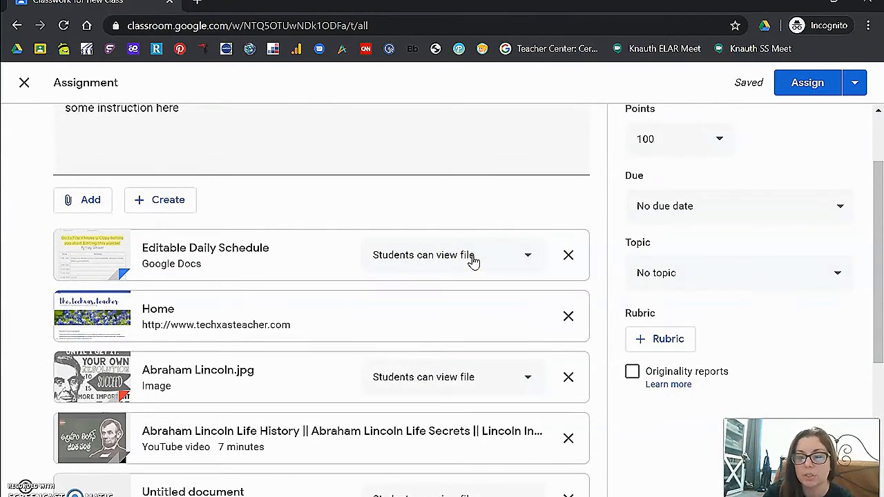
click(855, 84)
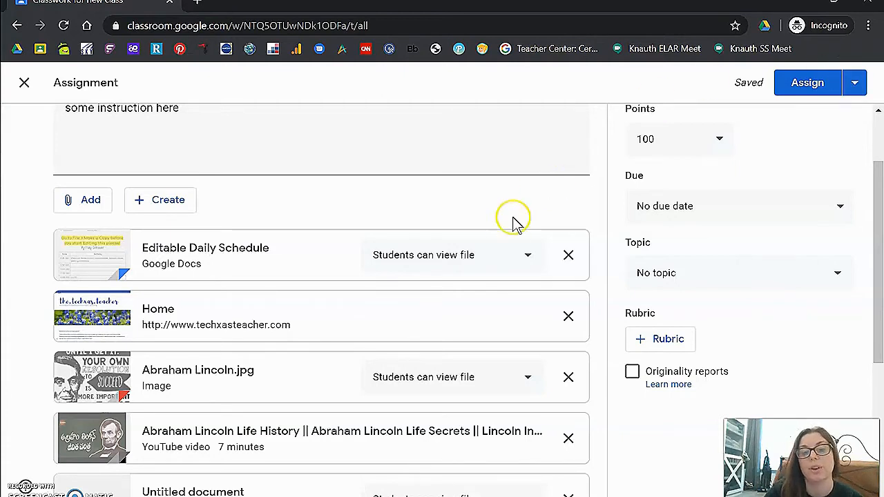
click(522, 256)
click(461, 328)
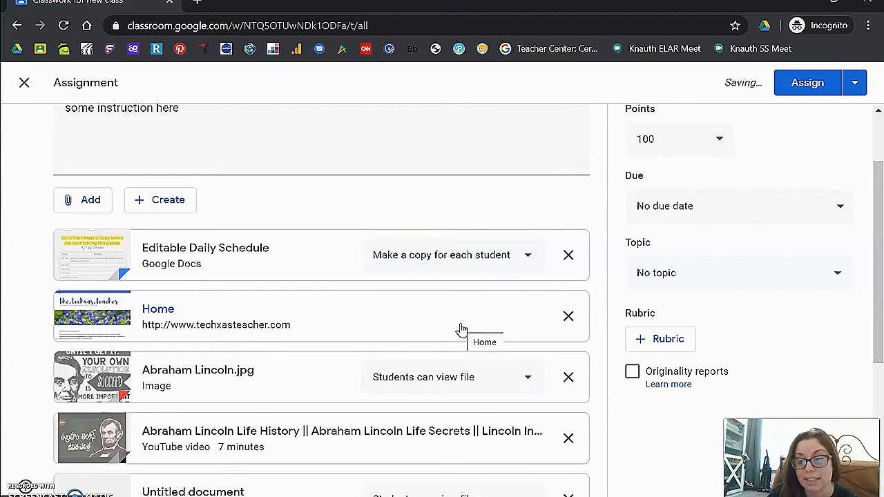
click(465, 378)
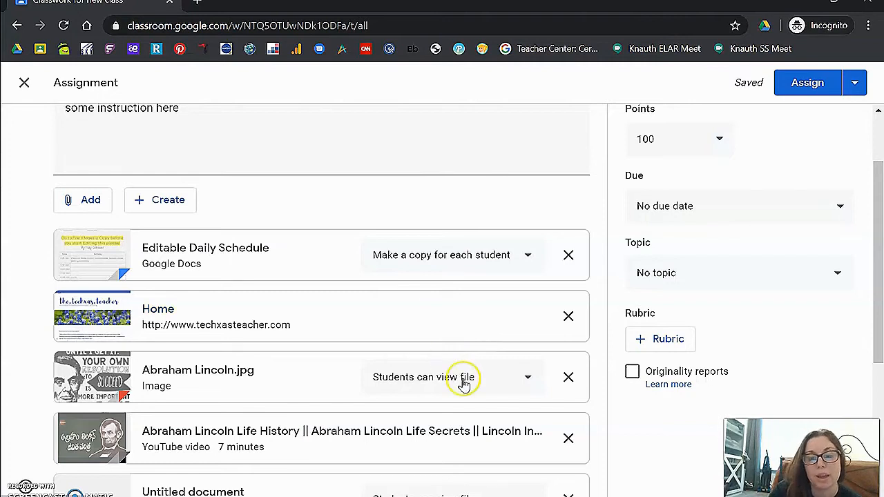
click(447, 425)
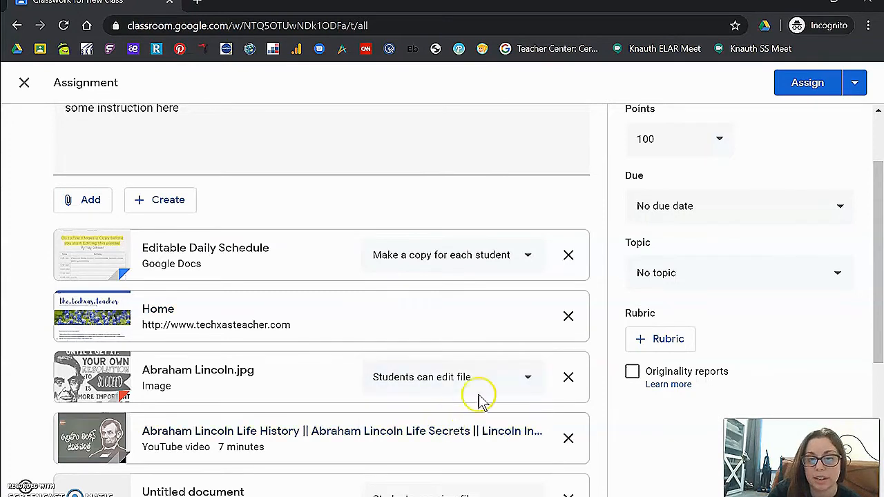
- Set the untitled Google Docs document to "Make a copy for each student" and the untitled presentation to "Students can edit file"
scroll(509, 449, down, 4)
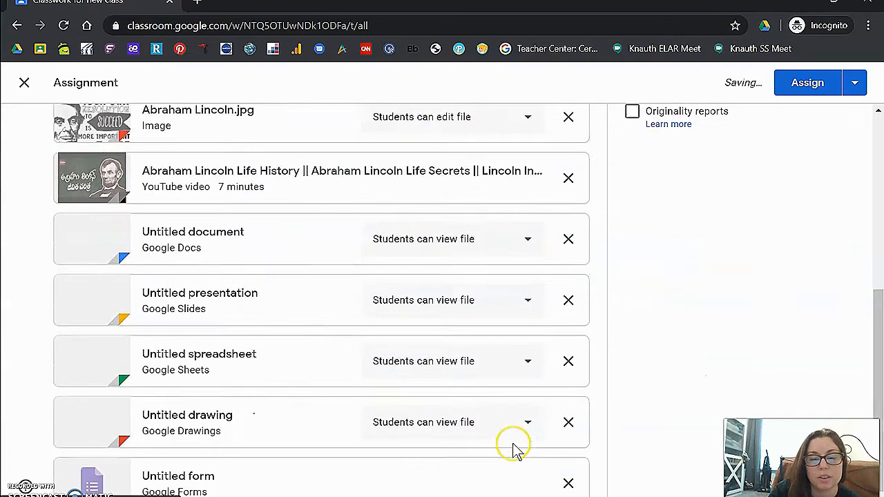
click(492, 252)
click(476, 314)
click(484, 300)
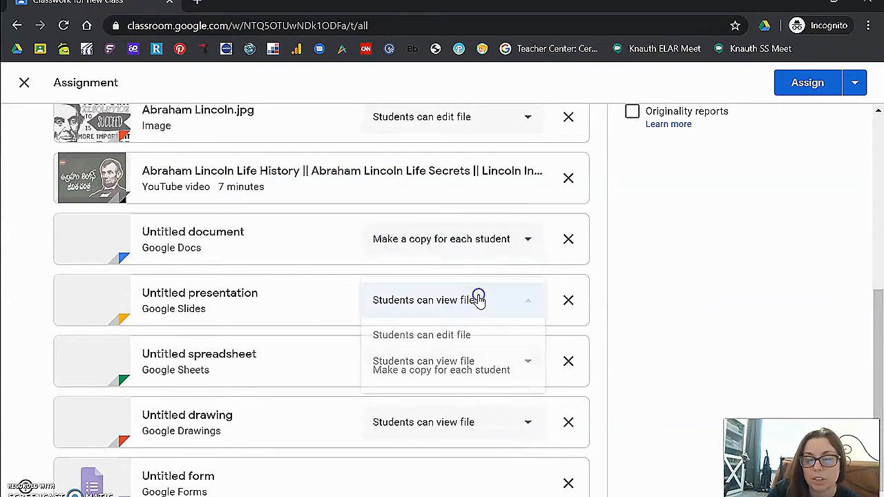
click(468, 336)
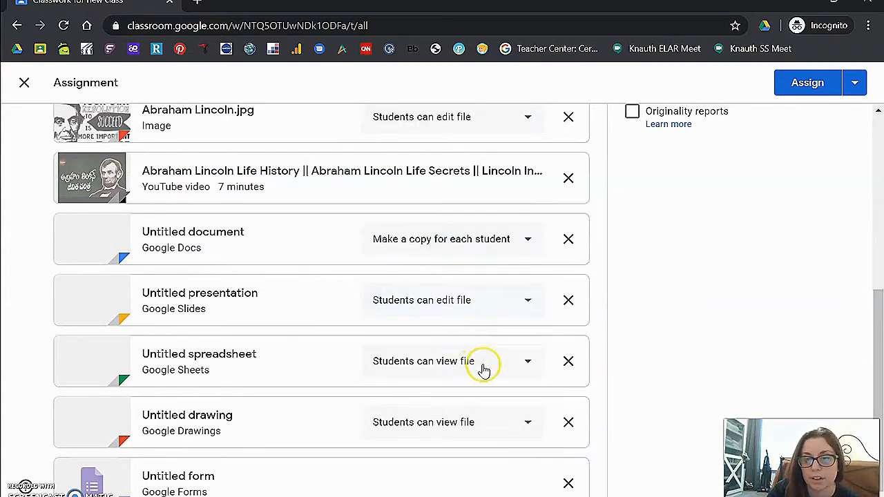
- Examine which classes and which students the assignment can be given to
scroll(827, 199, up, 1)
scroll(823, 190, up, 5)
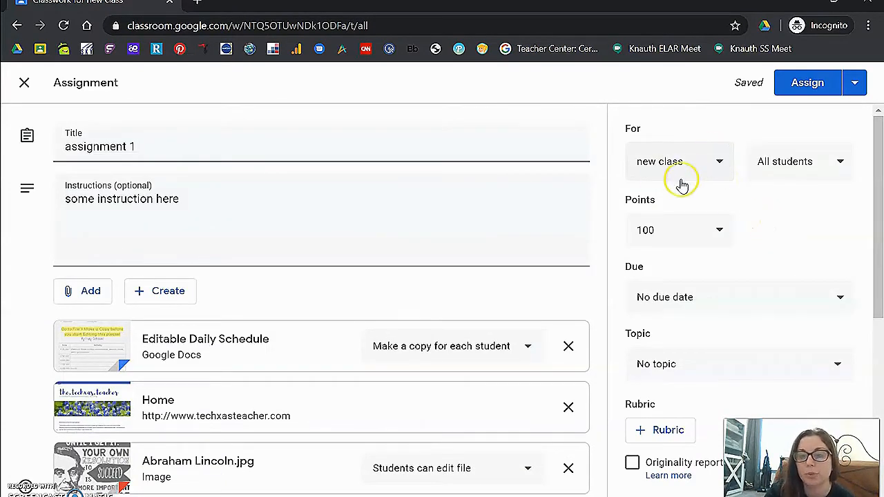
click(722, 167)
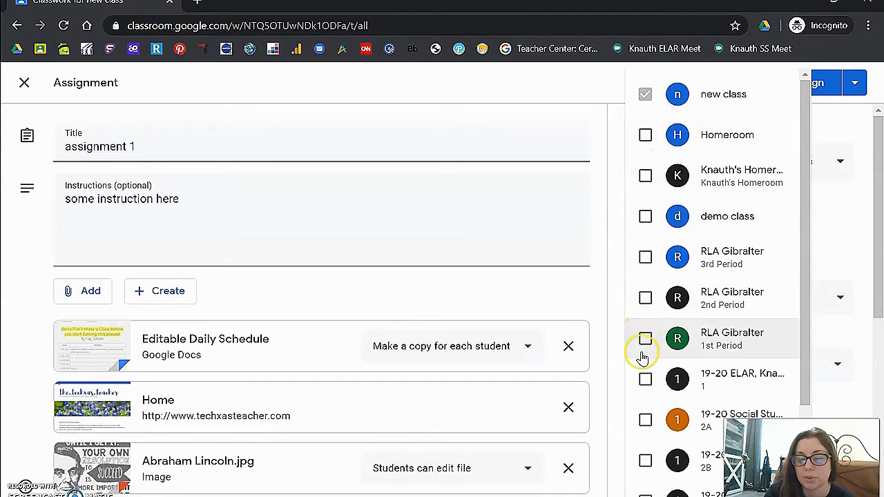
scroll(642, 358, down, 2)
scroll(642, 358, up, 3)
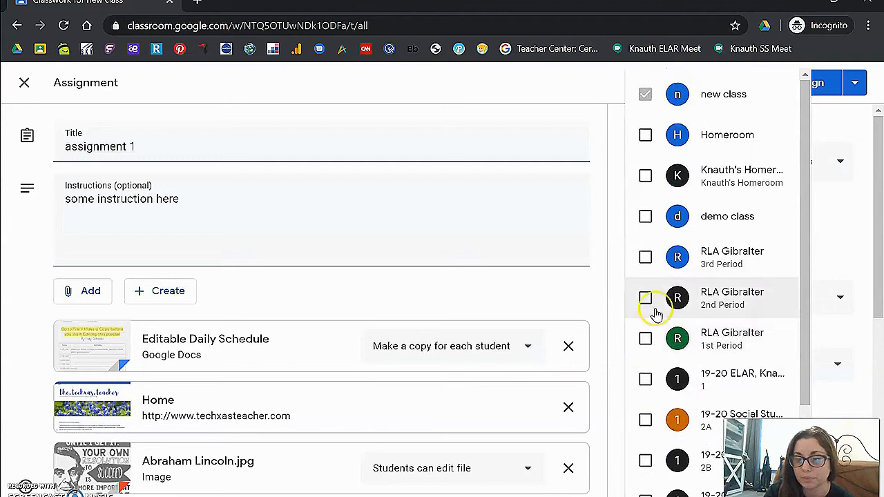
click(844, 226)
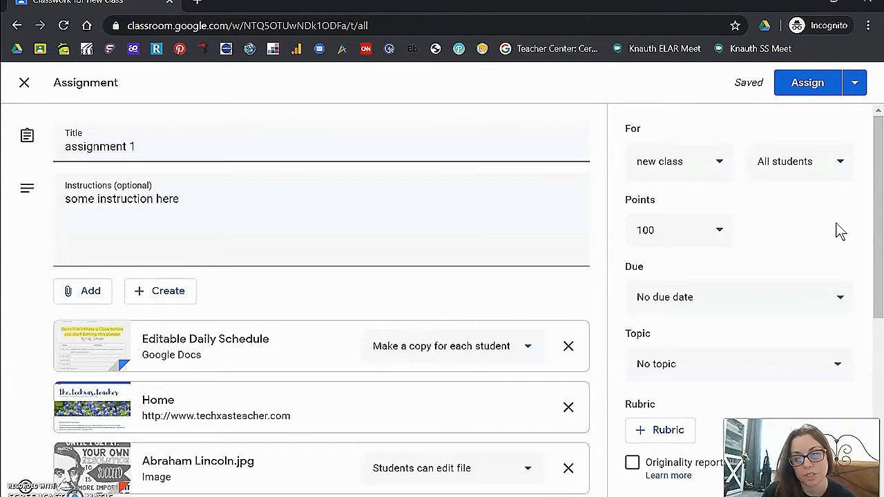
click(842, 167)
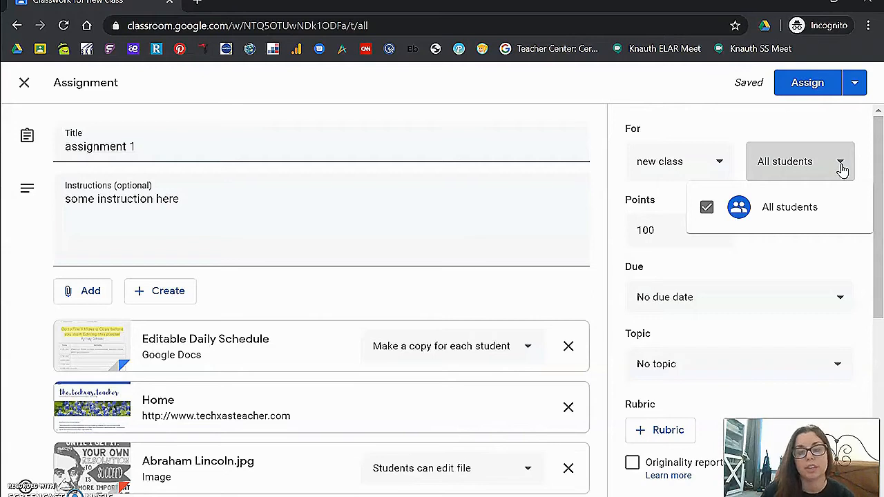
- Set the Editable Daily Schedule attachment's sharing option to "Students can edit file"
click(519, 348)
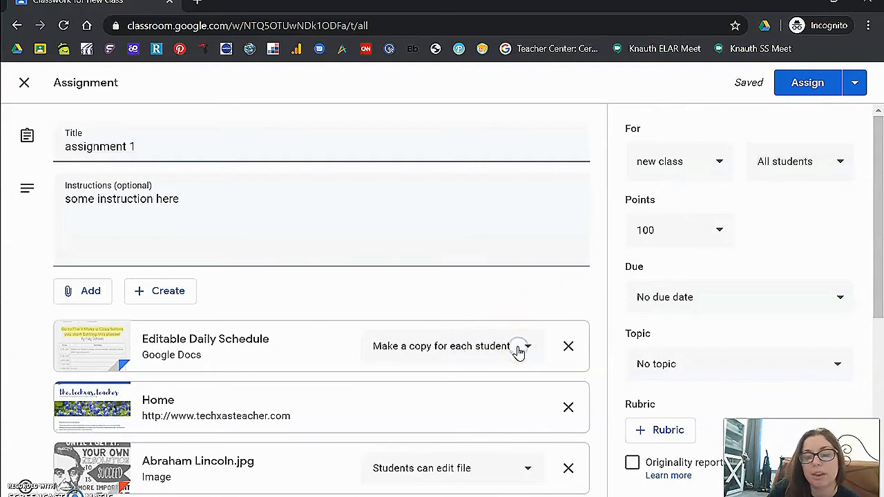
click(518, 349)
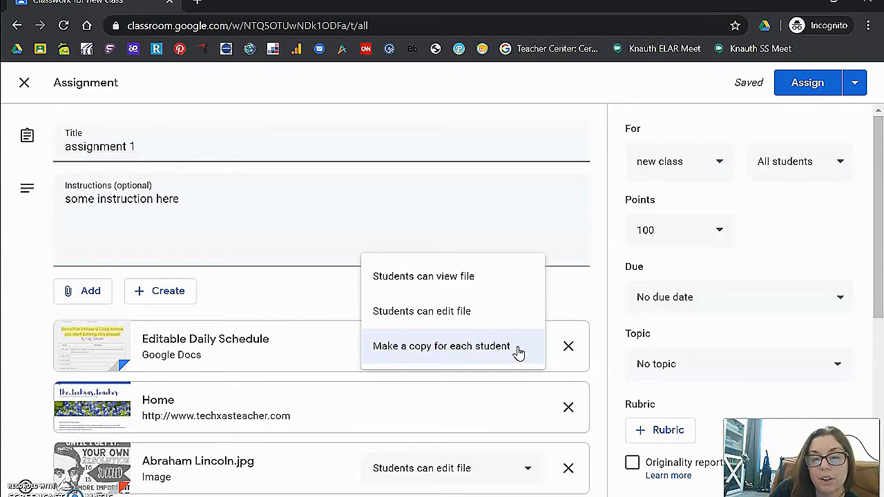
click(454, 312)
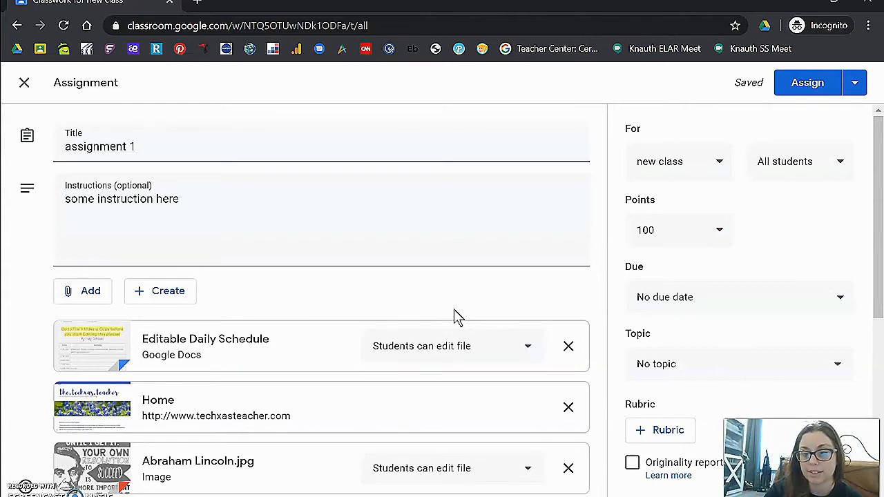
- Set the assignment's points to Ungraded
click(707, 242)
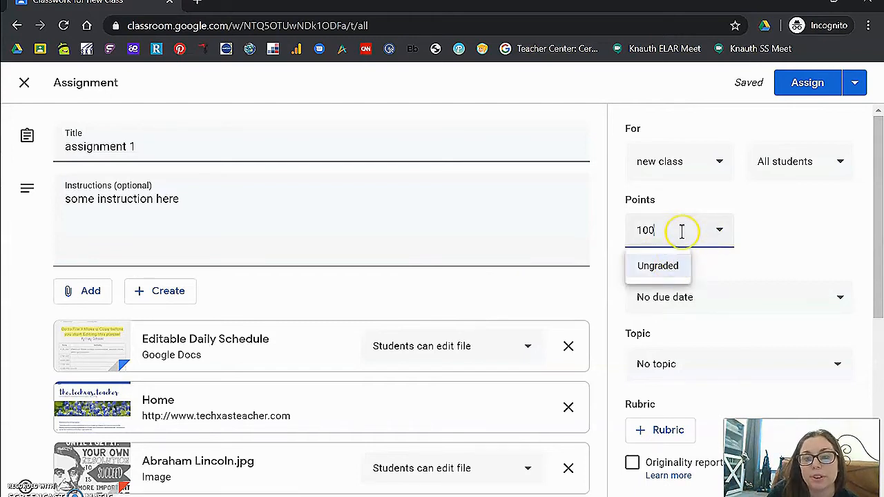
double_click(681, 232)
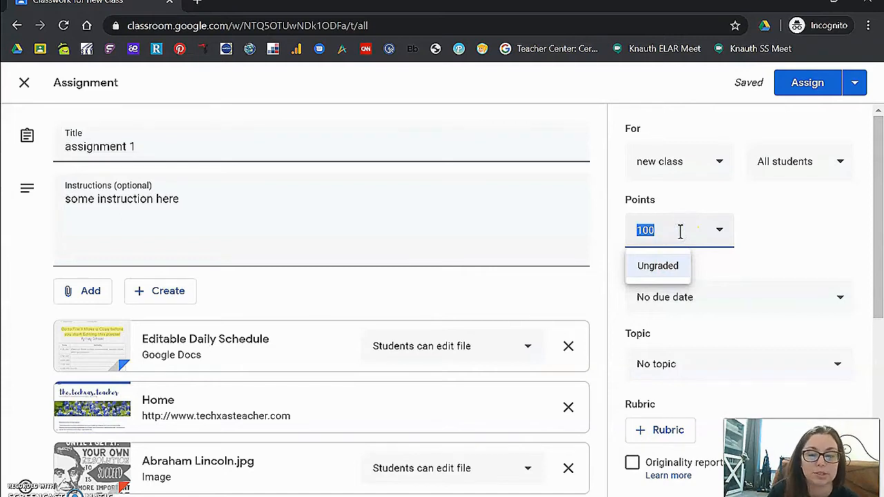
click(650, 268)
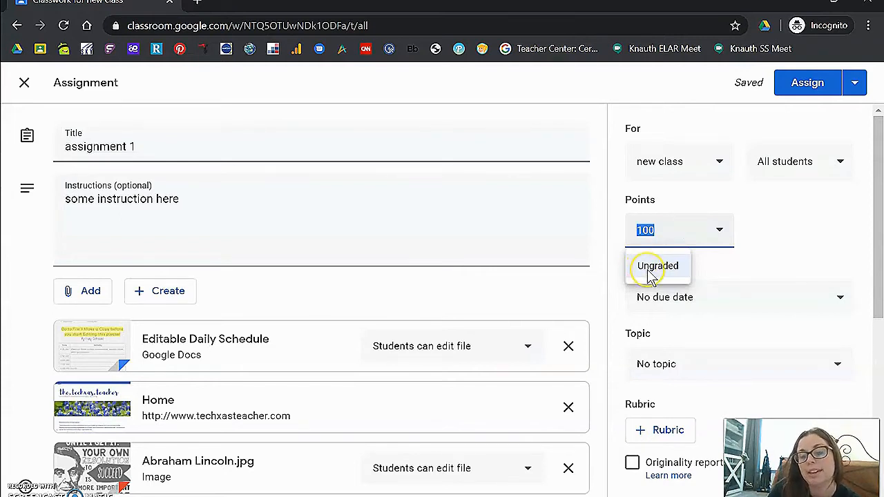
click(650, 268)
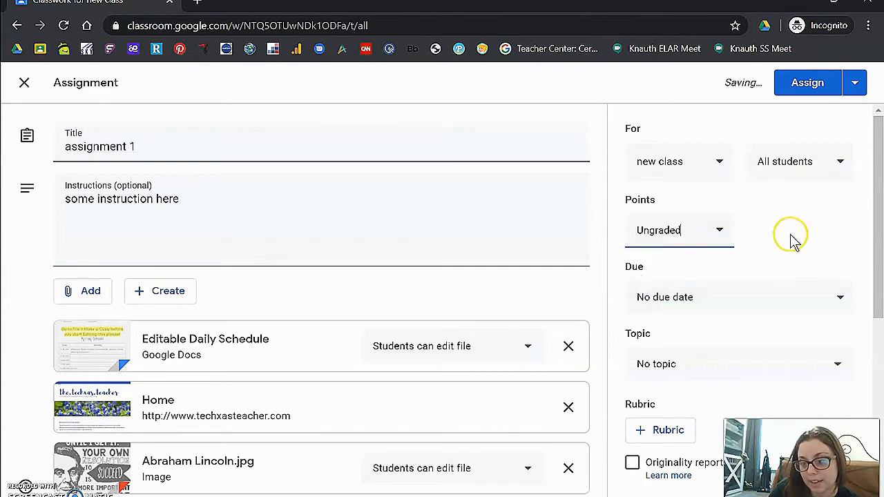
- Set the assignment's due date to March 31, 2020 with a due time of 11:59 PM
scroll(808, 257, down, 2)
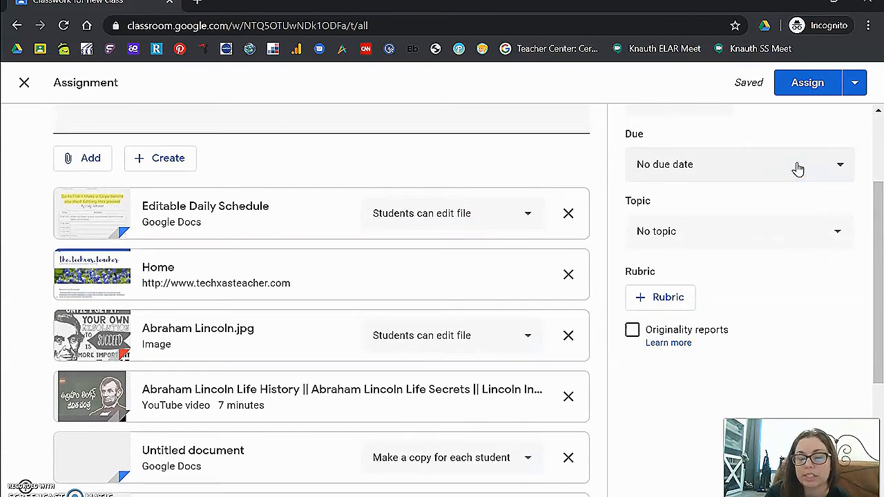
click(798, 170)
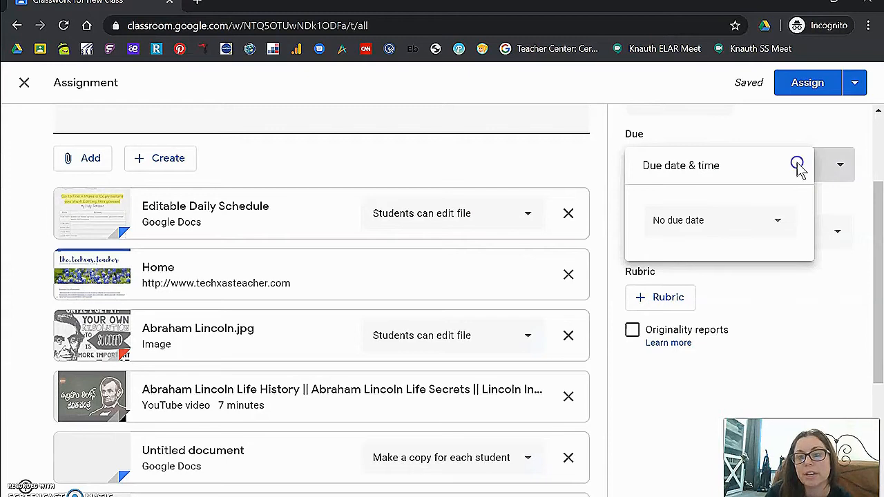
click(775, 221)
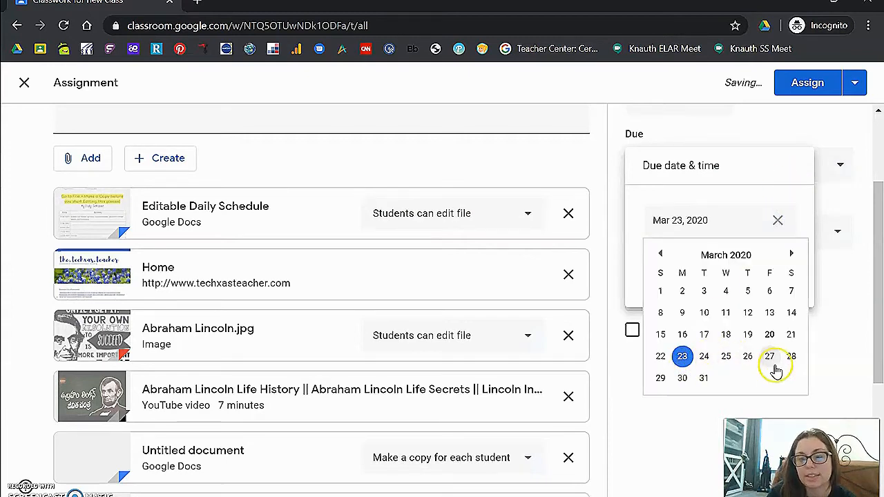
click(701, 378)
click(731, 273)
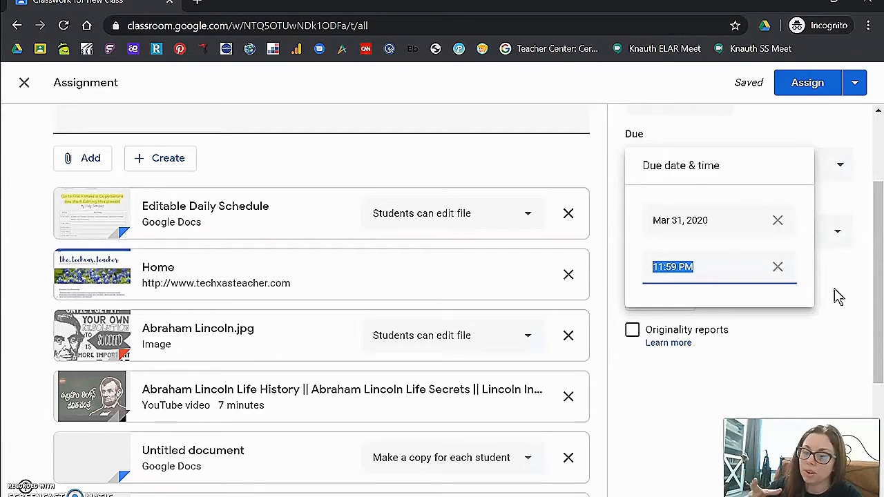
click(835, 290)
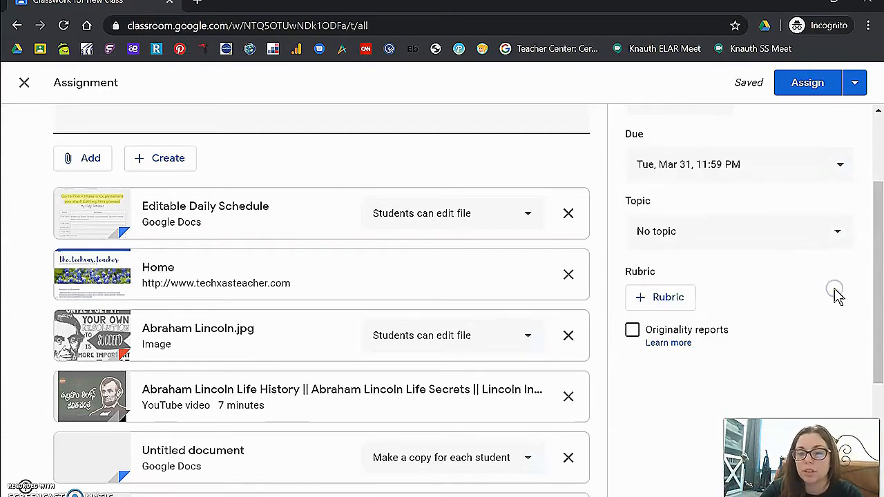
- Start creating a new rubric for the assignment
click(648, 304)
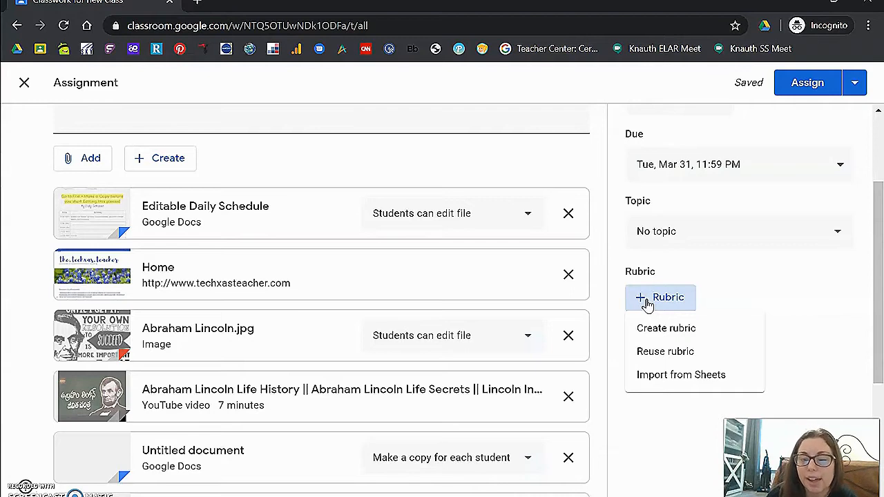
click(658, 375)
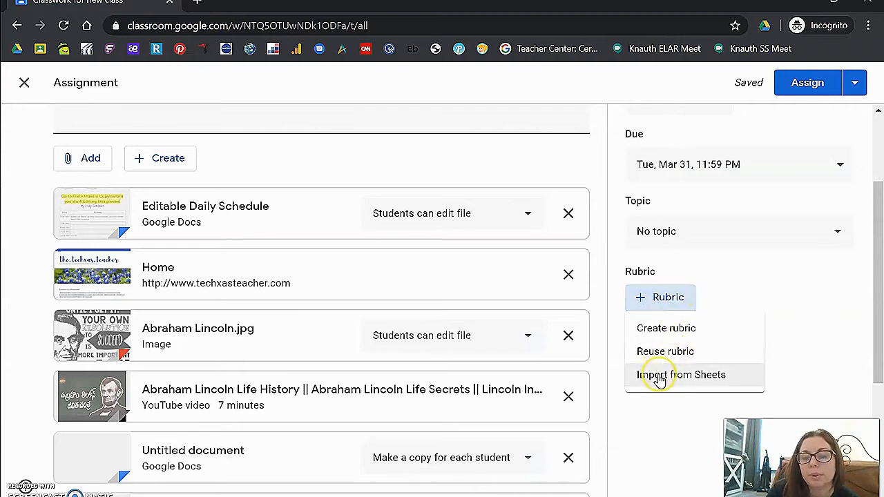
click(663, 333)
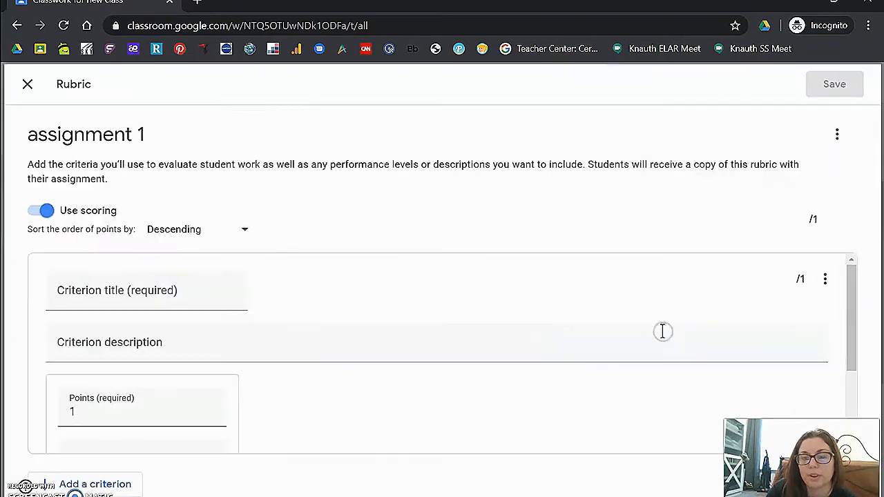
scroll(449, 282, down, 1)
scroll(450, 284, up, 2)
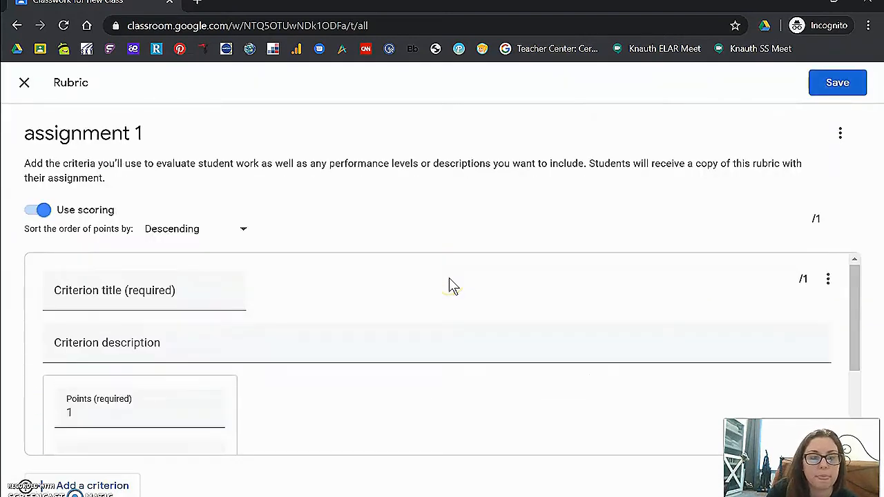
- Title the rubric's first criterion "criterion" and enter "describe what i expect" as its description
click(108, 290)
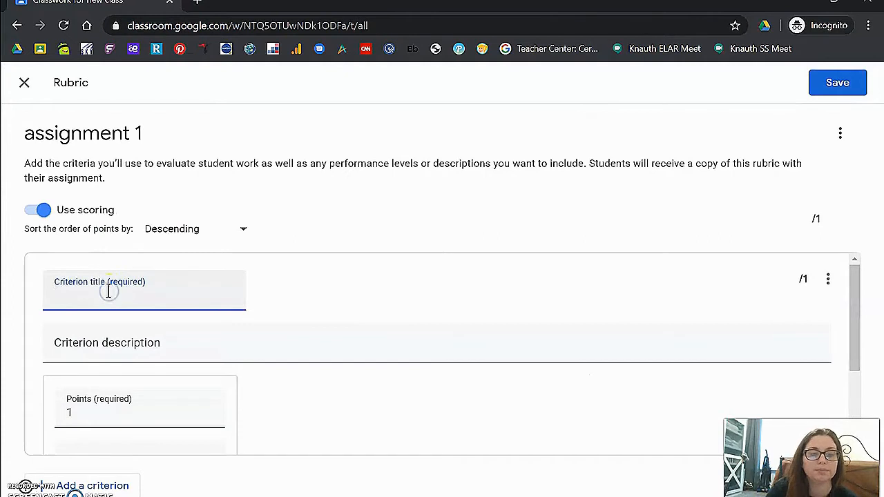
text(cri)
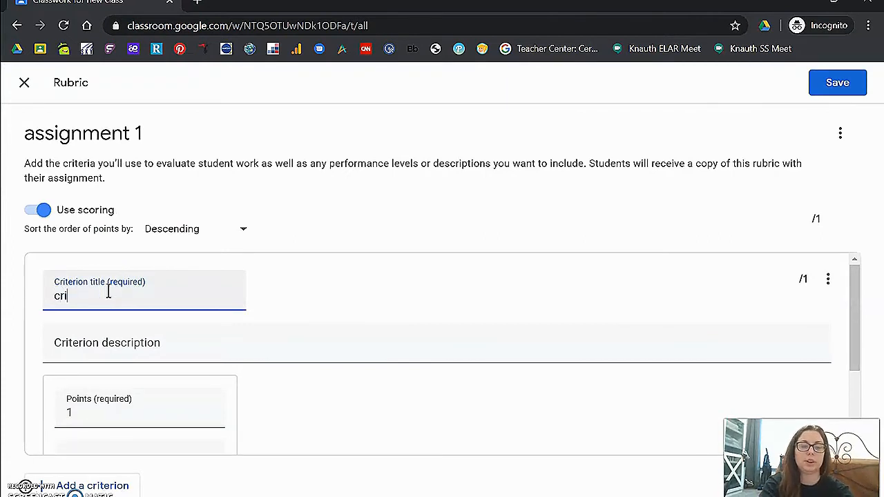
text(terion)
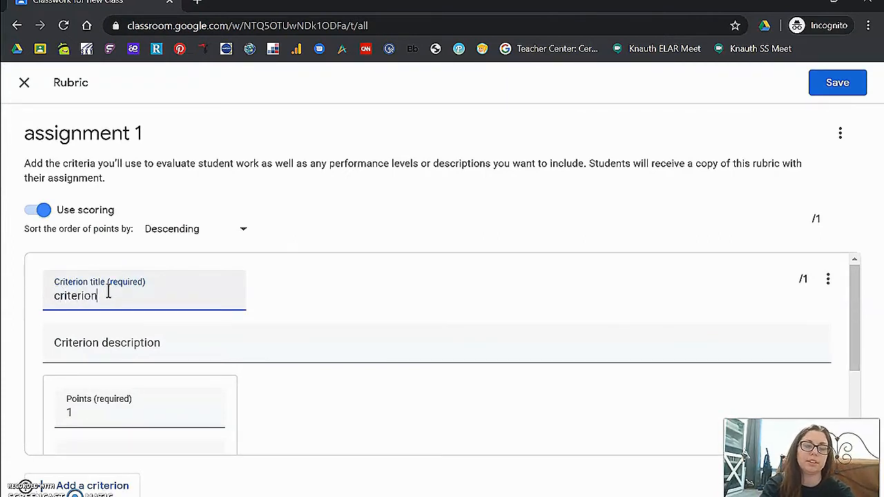
click(193, 351)
text(de)
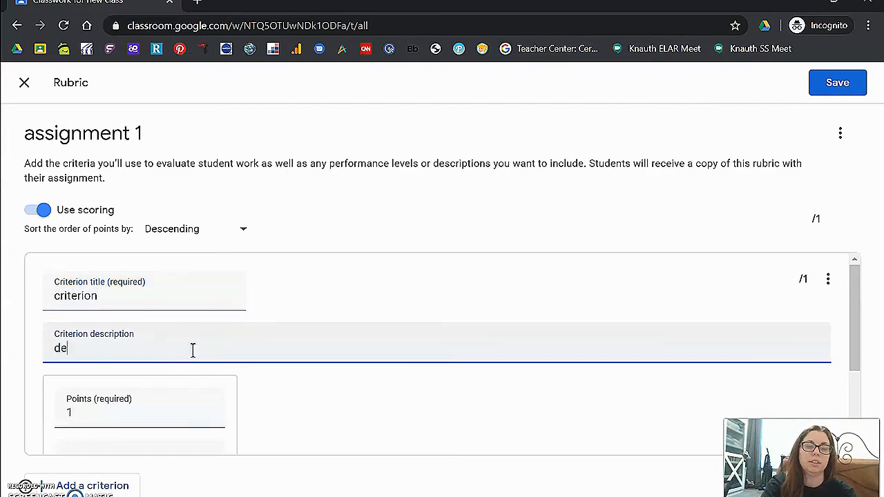
text(scribe)
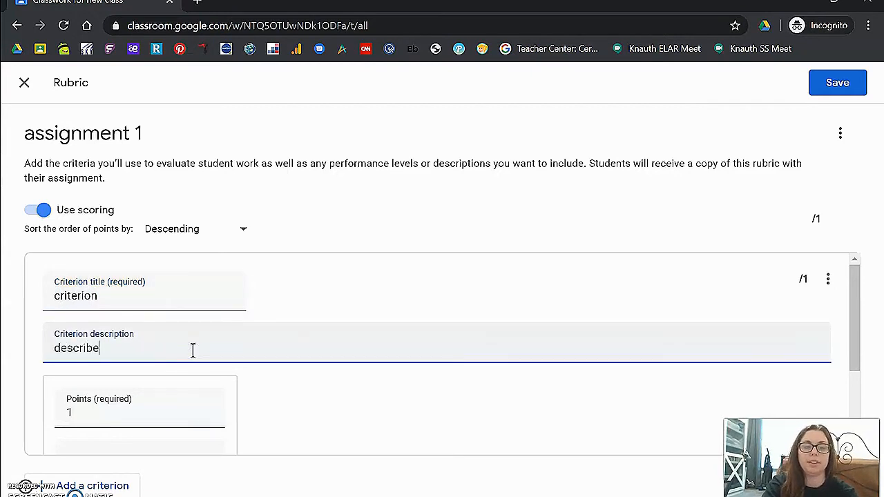
text( what i expect)
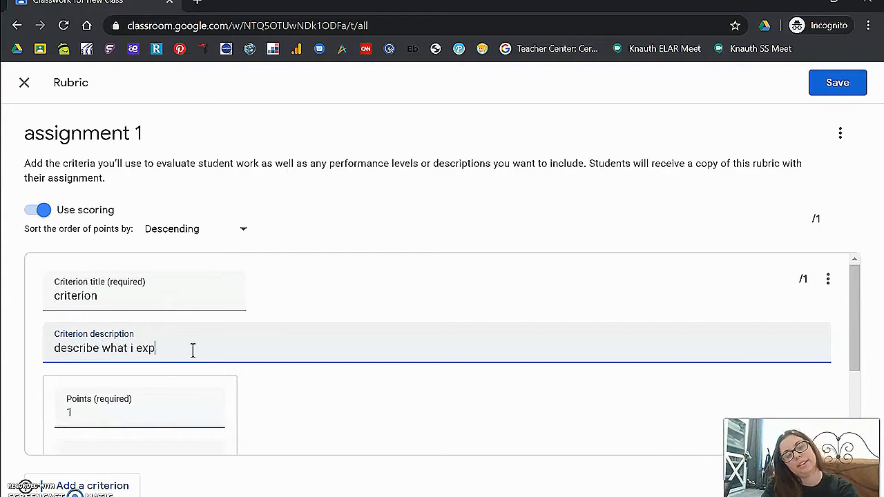
click(328, 413)
- Add another performance level before the existing one in the rubric criterion
scroll(328, 414, down, 2)
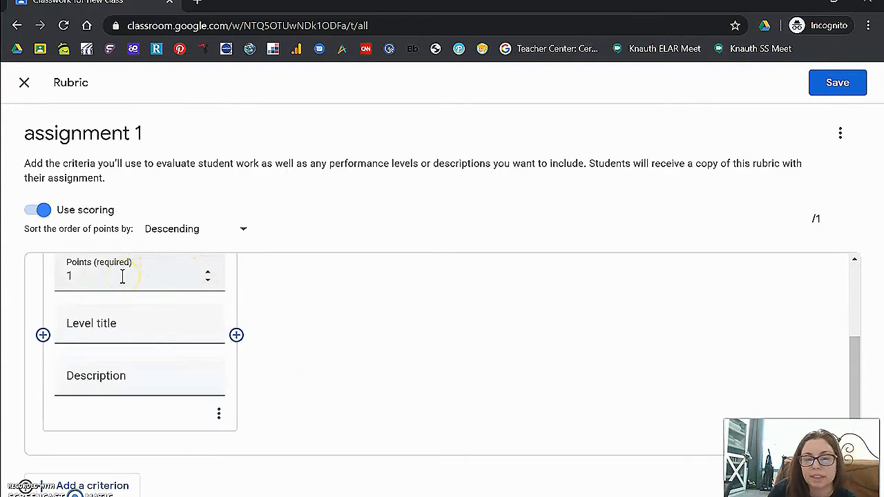
click(110, 330)
click(42, 349)
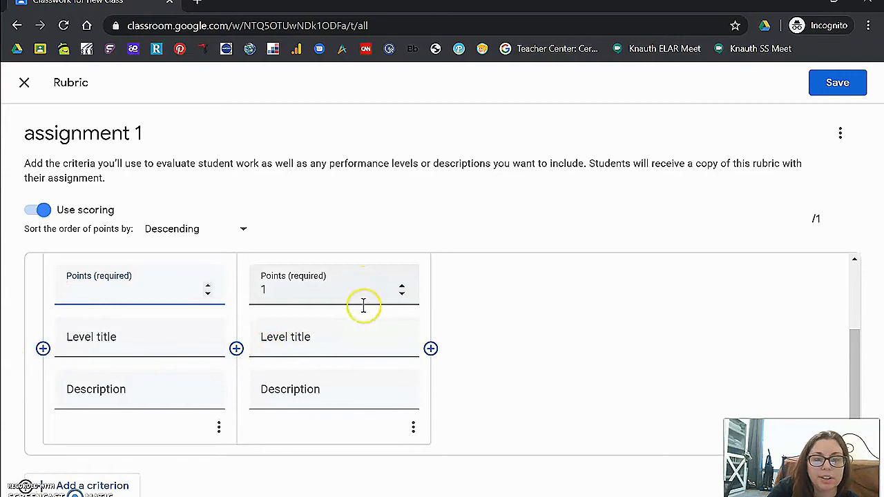
scroll(370, 316, up, 1)
scroll(370, 316, up, 1)
scroll(370, 317, down, 3)
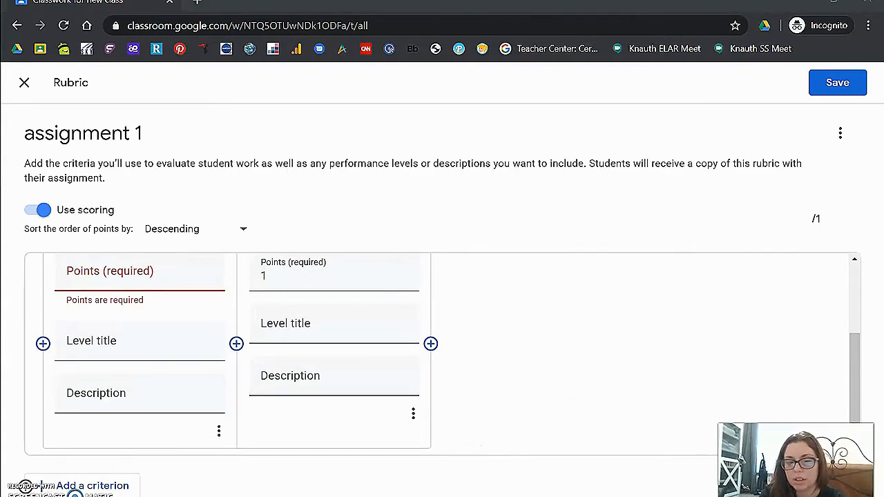
- Give the new performance level 1 point and the original level 2 points
click(168, 282)
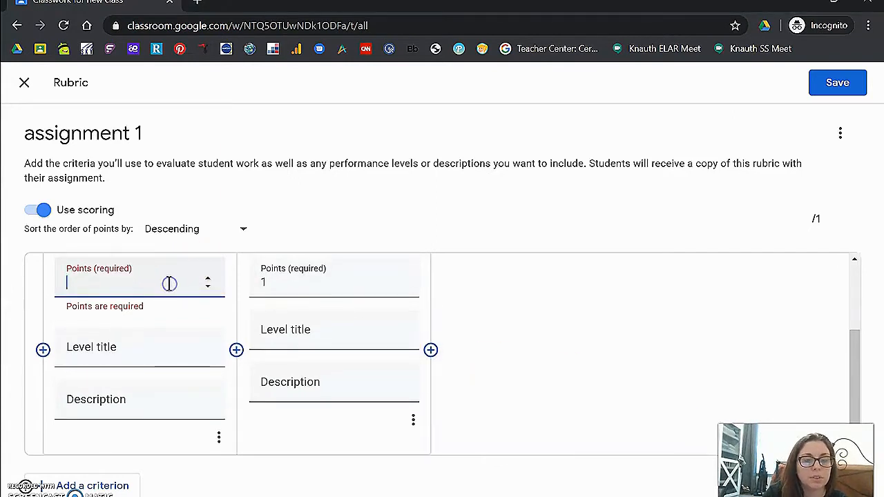
text(1)
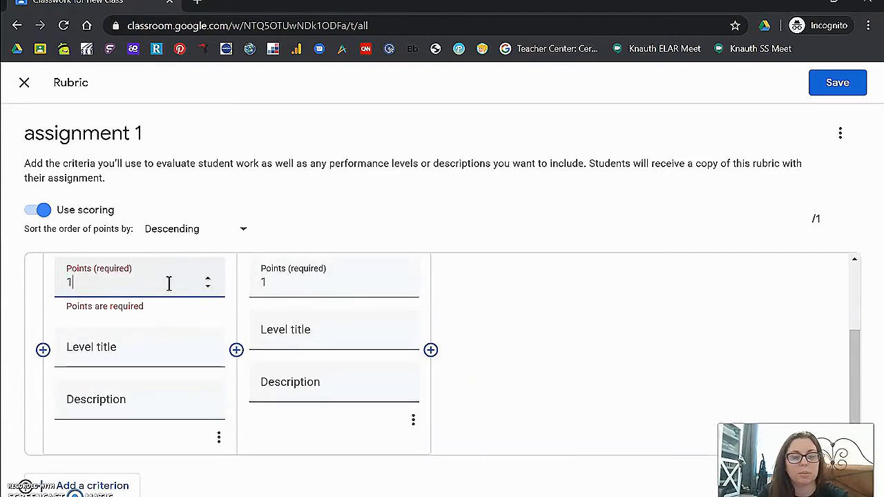
click(492, 365)
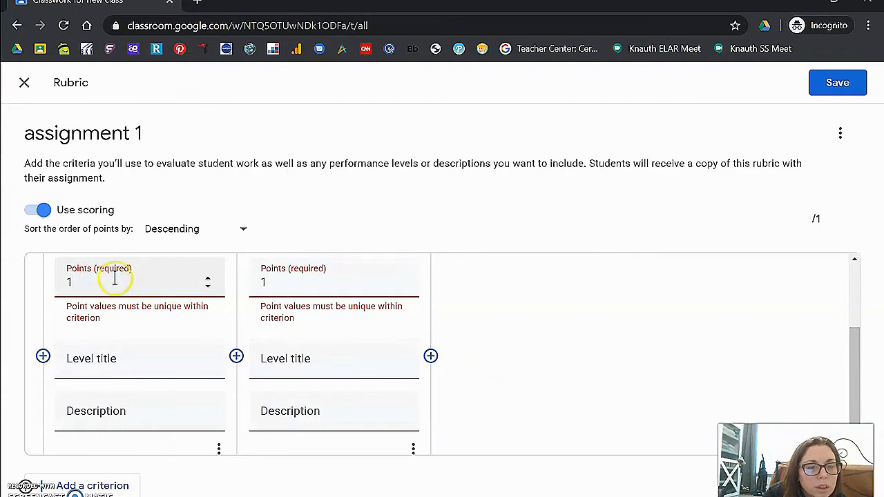
click(263, 286)
text(2)
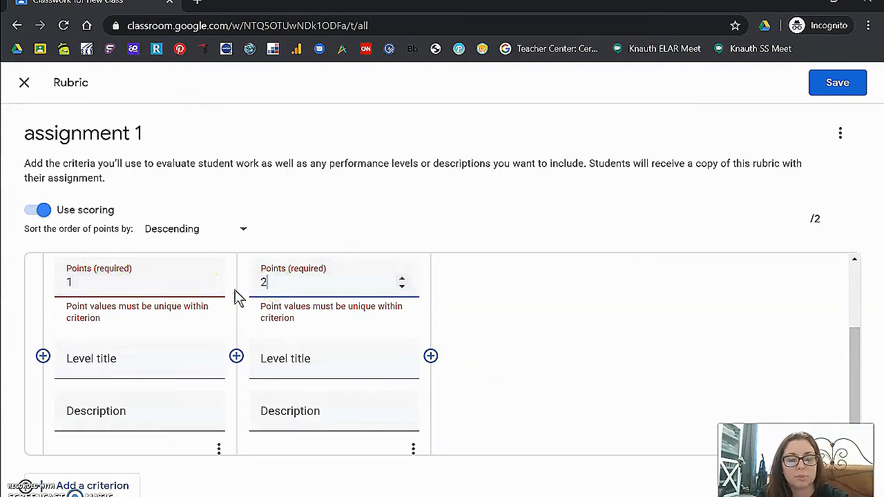
click(561, 357)
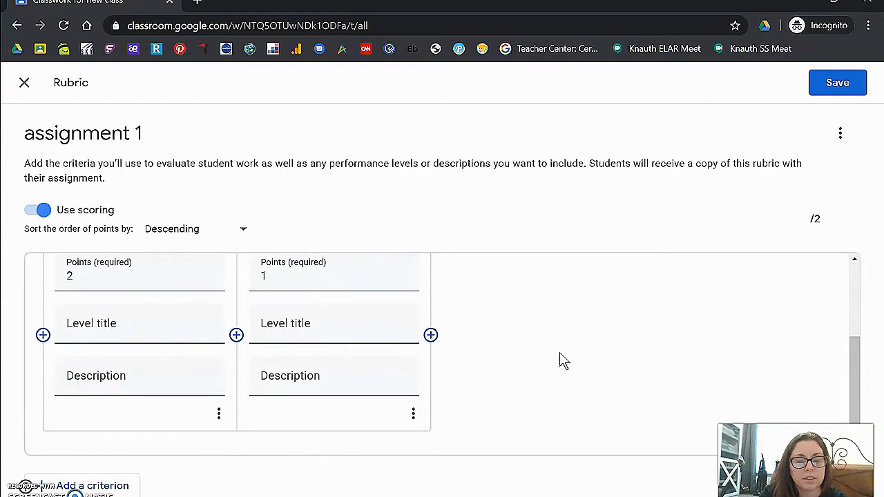
- Enter "title" as the 2-point level's title and "description" as its description
click(181, 323)
text(til)
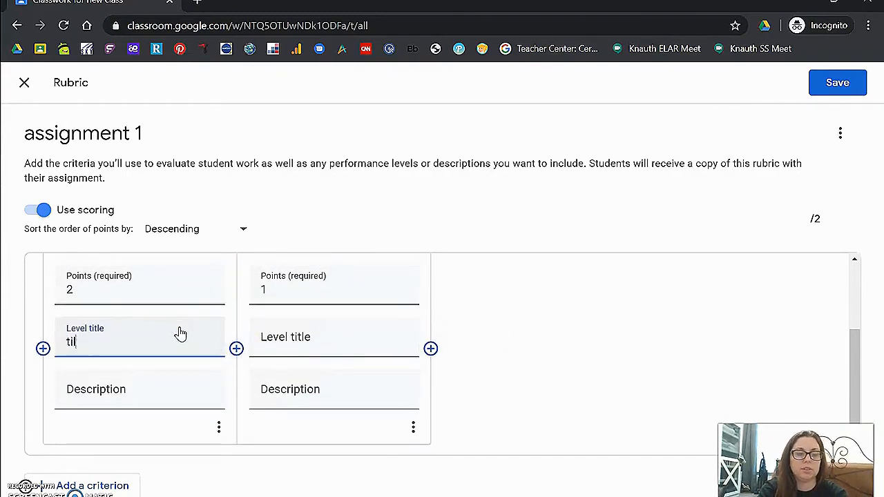
key(BackSpace)
text(te)
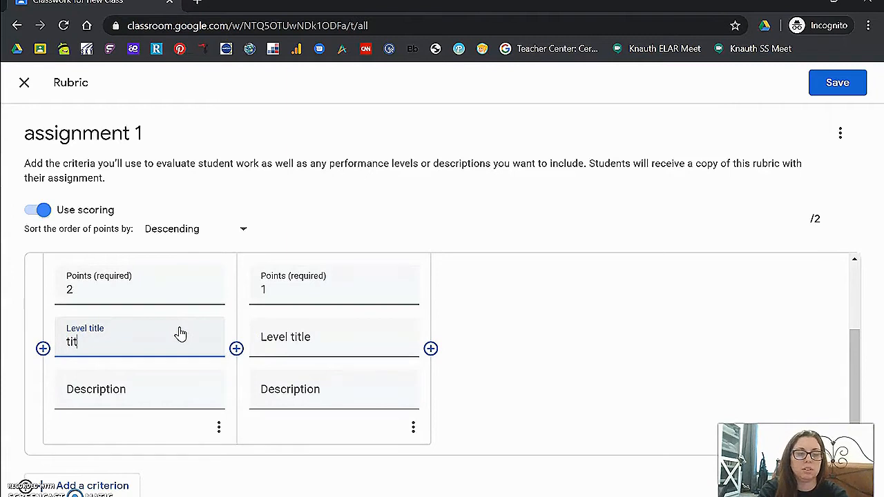
key(BackSpace)
text(le)
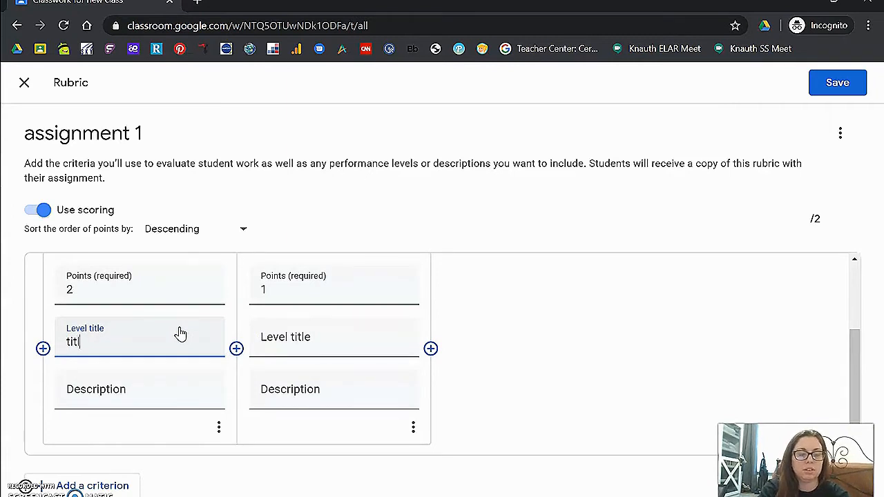
key(Tab)
text(description)
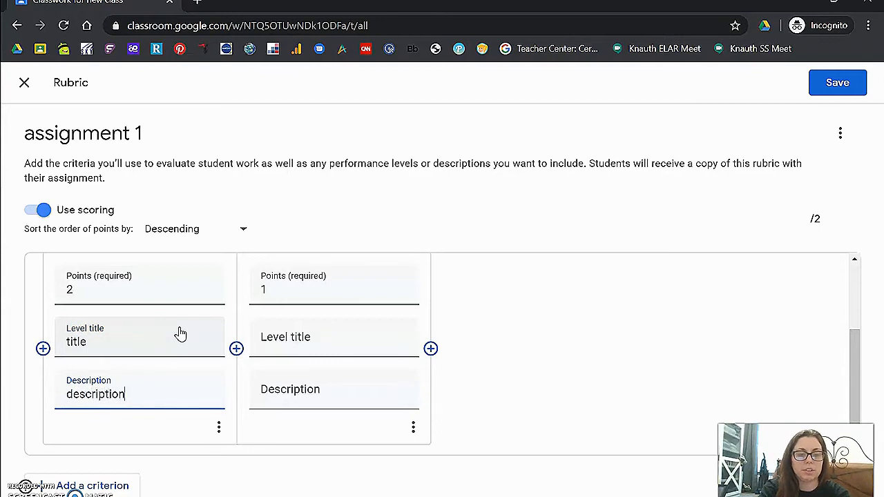
key(Tab)
click(218, 427)
click(219, 432)
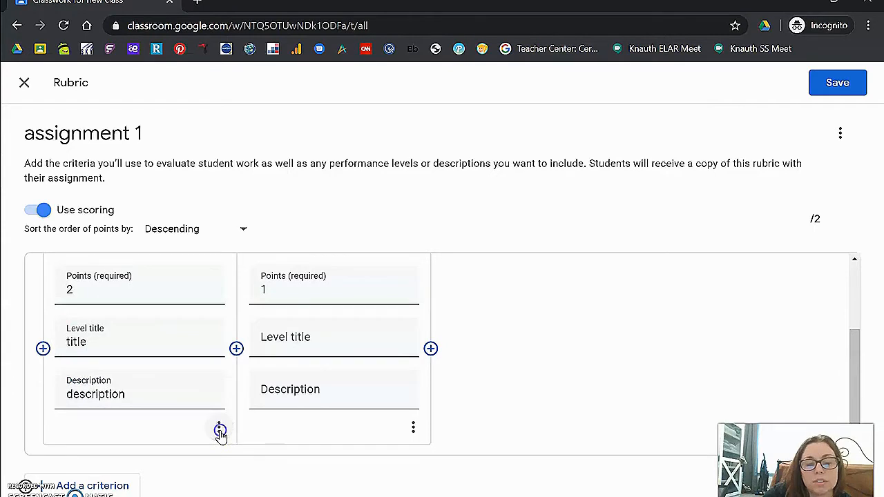
- Enter "title" as the 1-point level's title and "description" as its description
click(318, 339)
text(title)
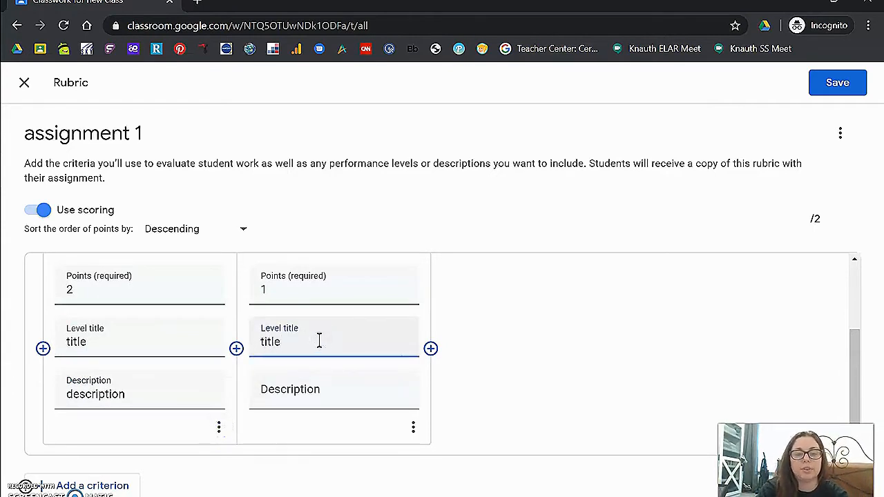
click(321, 395)
text(description)
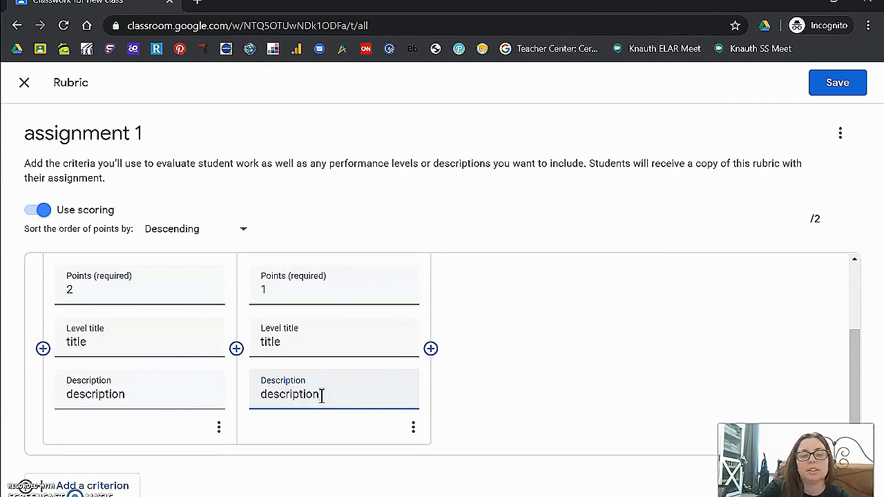
click(304, 494)
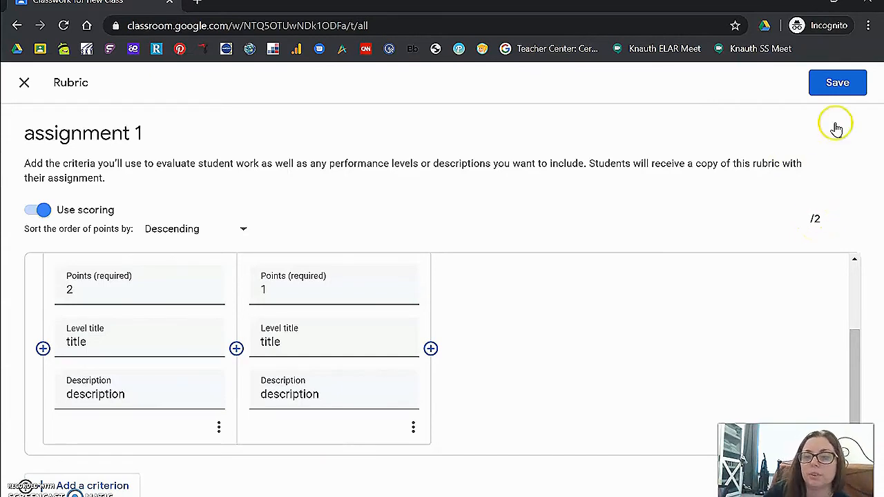
- Save the completed rubric to the assignment
click(842, 133)
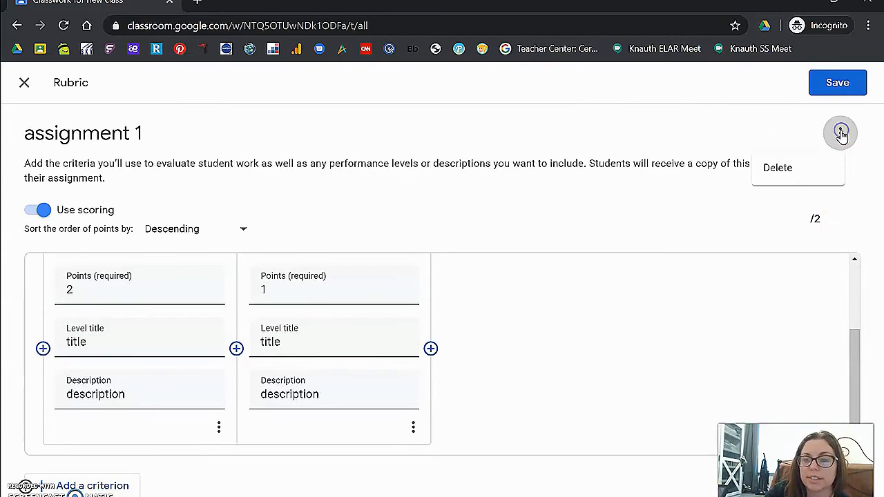
click(841, 134)
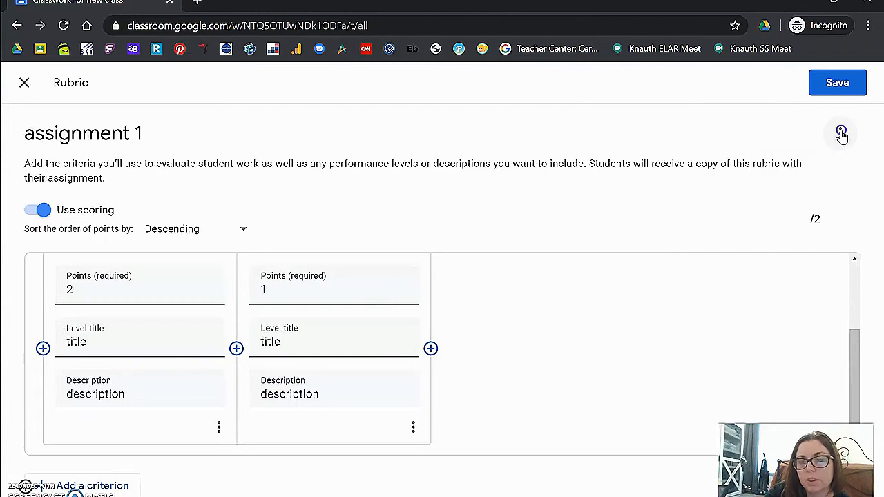
click(834, 87)
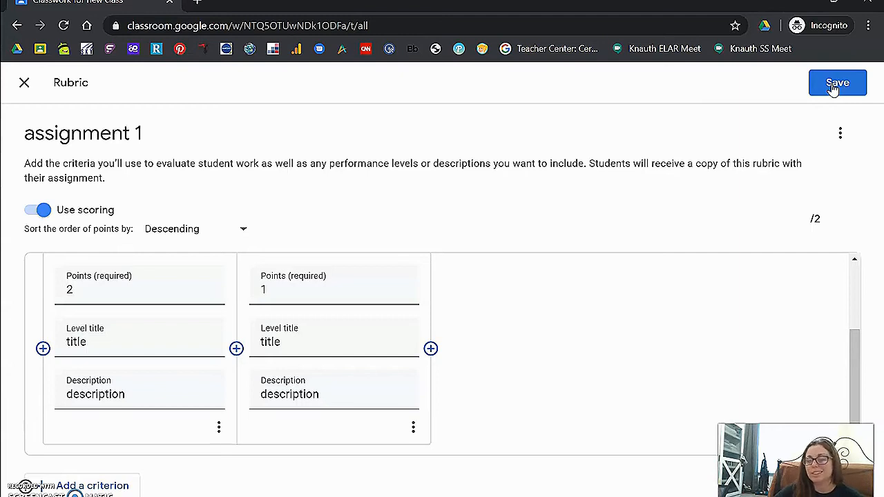
click(832, 85)
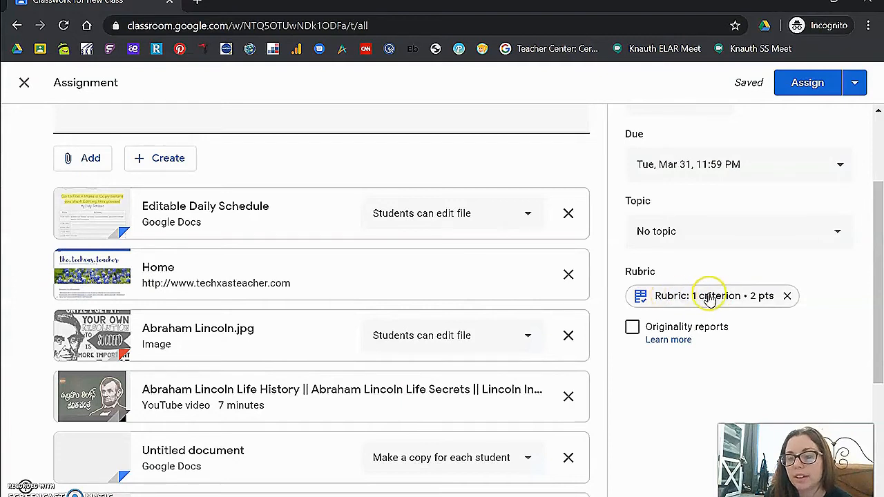
- Create the topic "sample assignment" and file the assignment under it
scroll(799, 336, up, 2)
scroll(798, 338, down, 3)
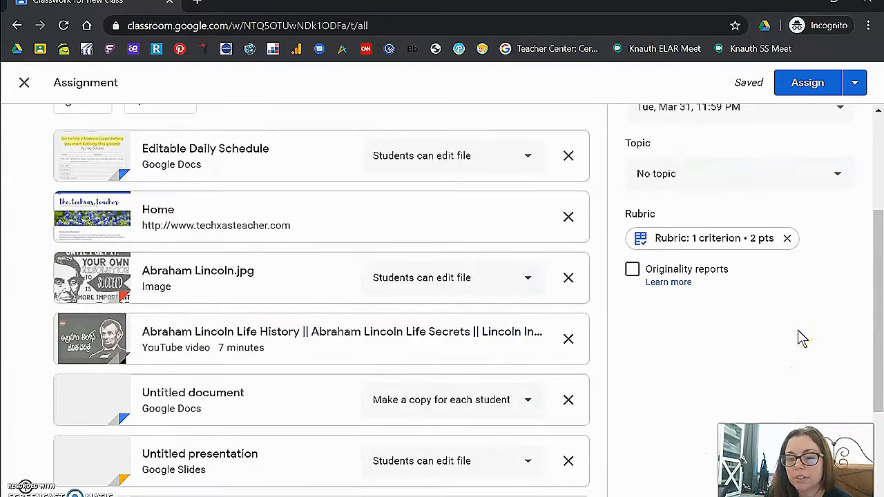
scroll(799, 337, up, 3)
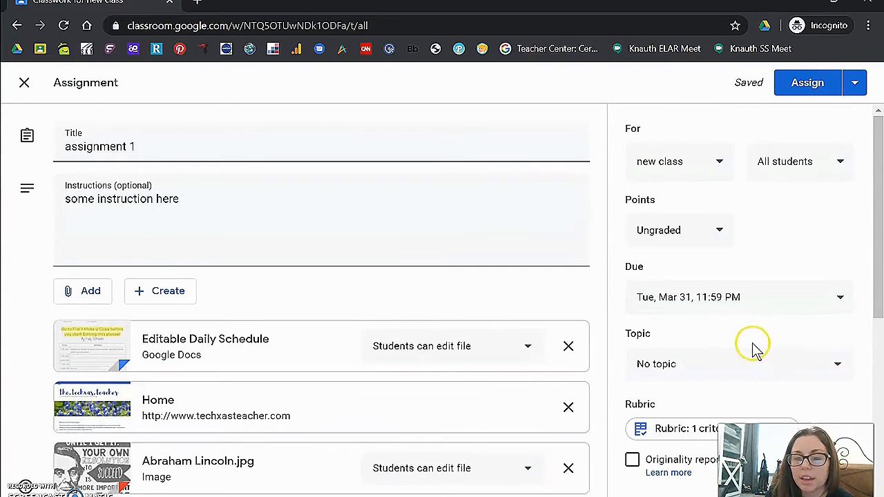
click(767, 362)
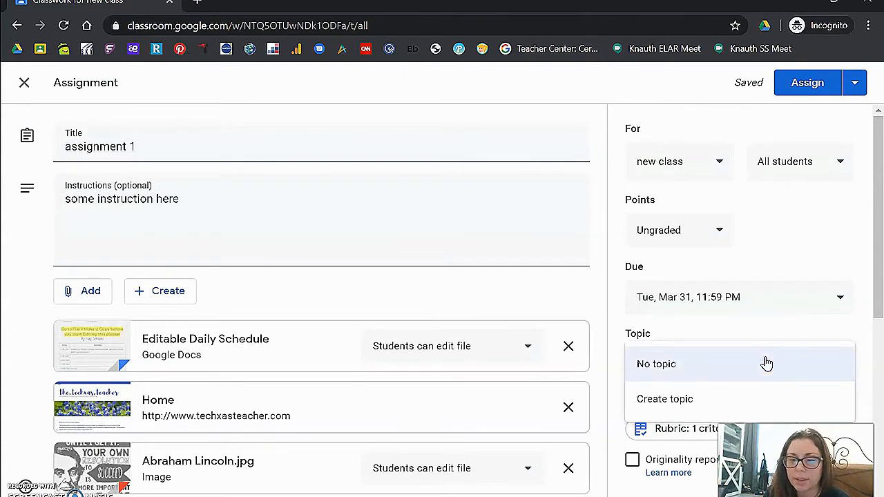
click(678, 405)
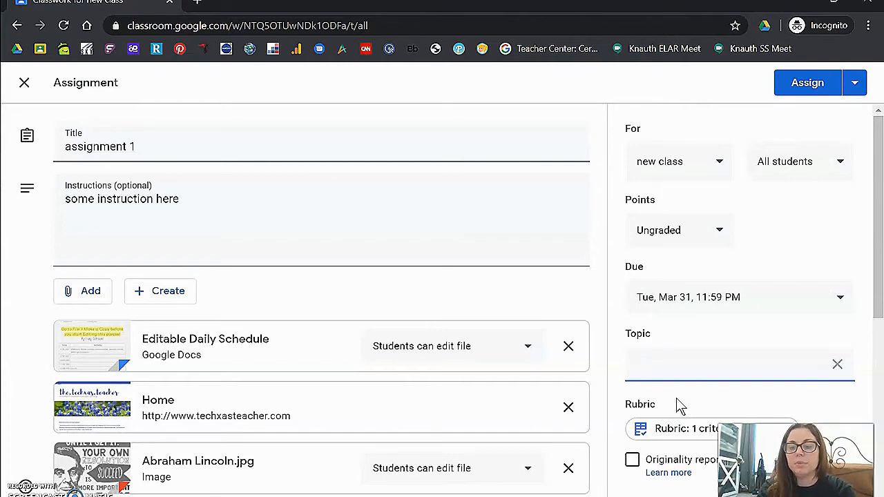
text(sample assignment)
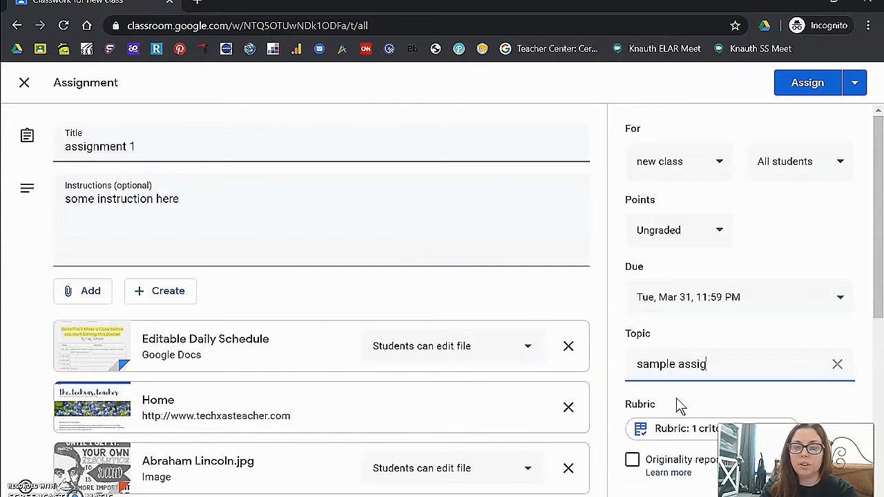
click(811, 336)
scroll(814, 340, down, 1)
scroll(811, 332, down, 1)
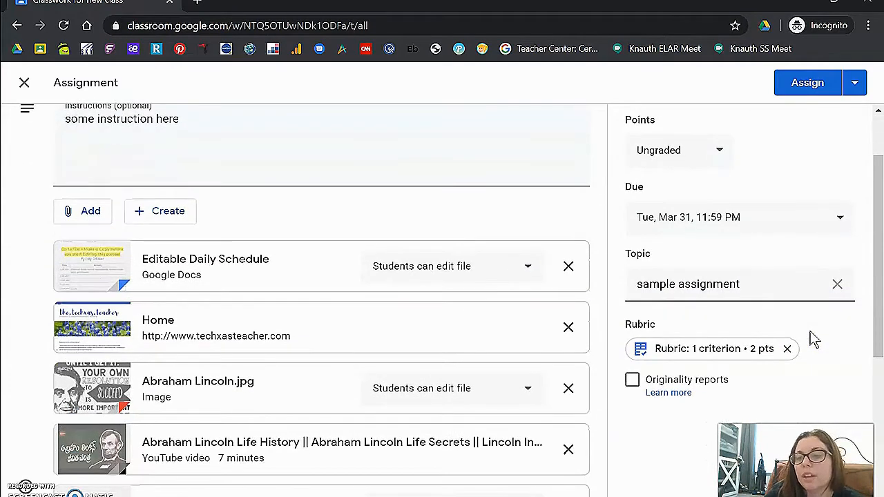
scroll(811, 333, up, 2)
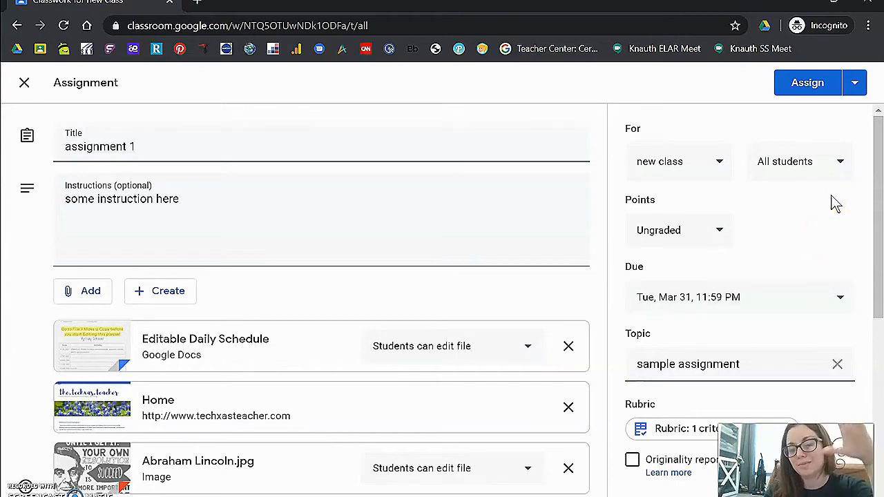
- Publish "assignment 1" to all students immediately, without scheduling it or saving it as a draft
click(822, 96)
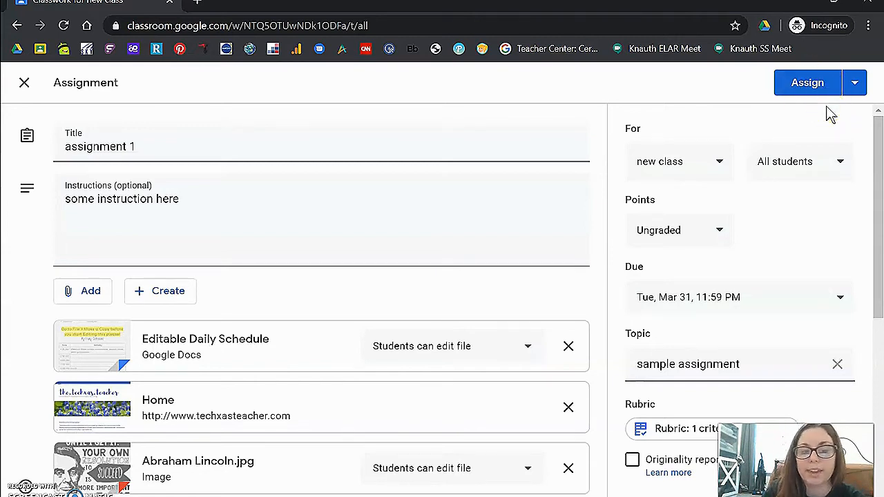
click(854, 85)
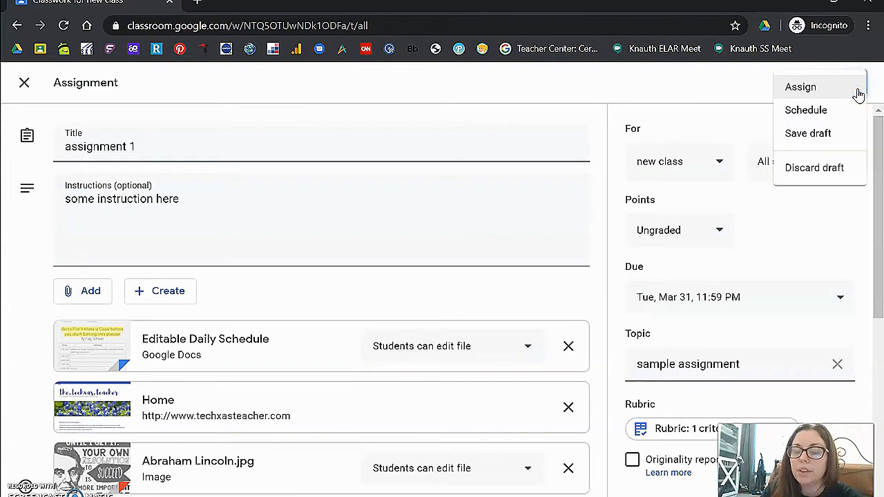
click(724, 74)
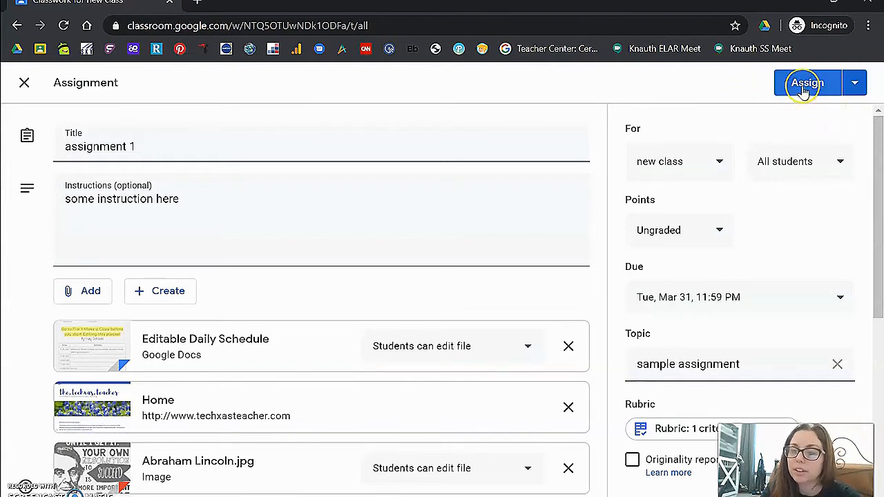
click(856, 87)
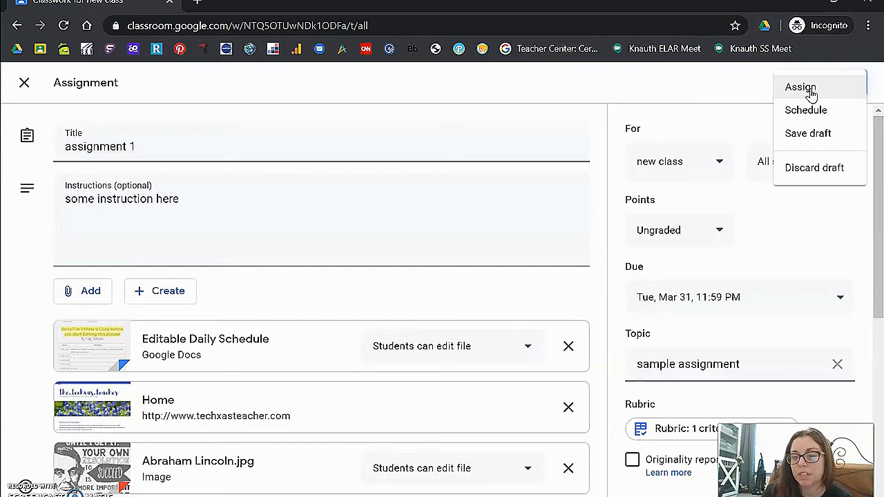
click(806, 114)
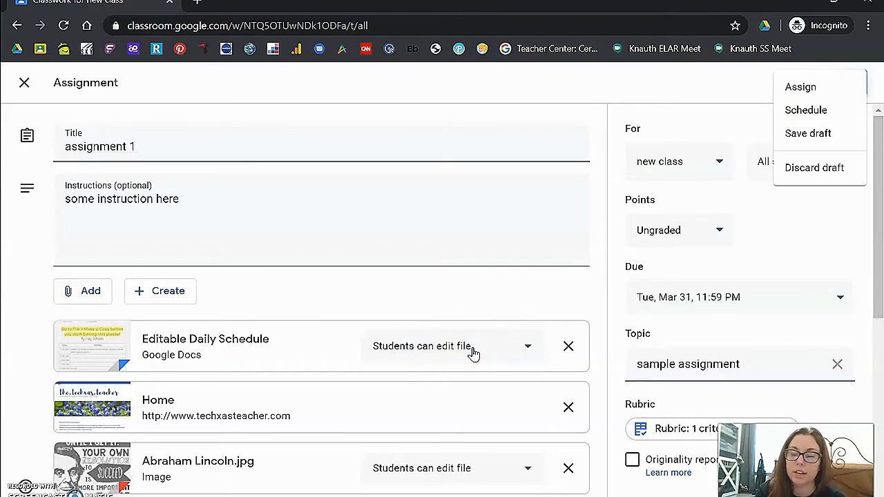
click(820, 89)
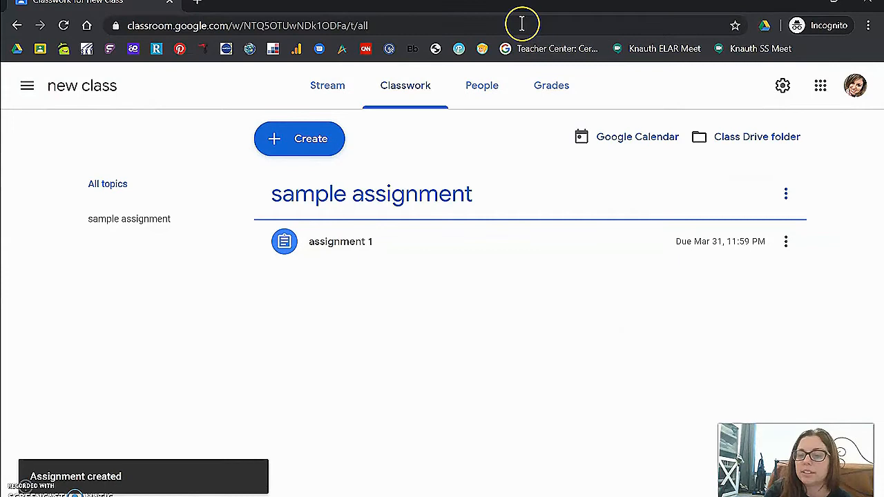
- Start a new quiz assignment in the class, leaving grade importing on for the blank quiz form
click(309, 153)
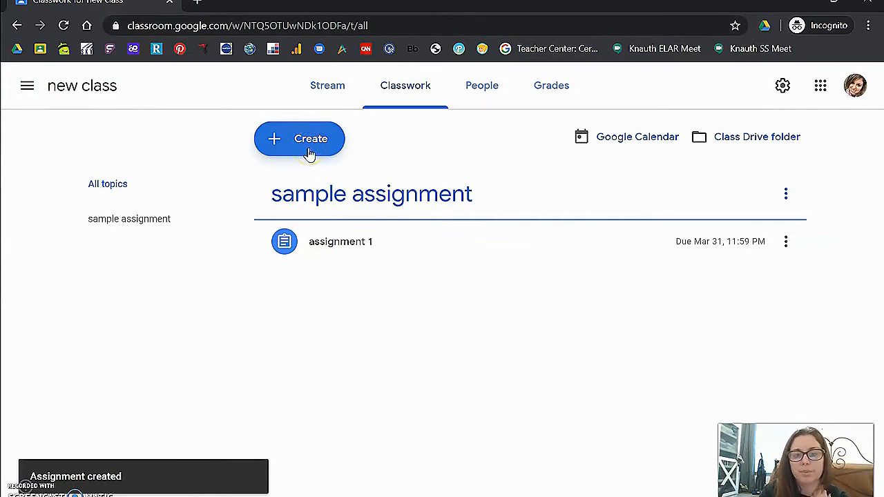
click(309, 153)
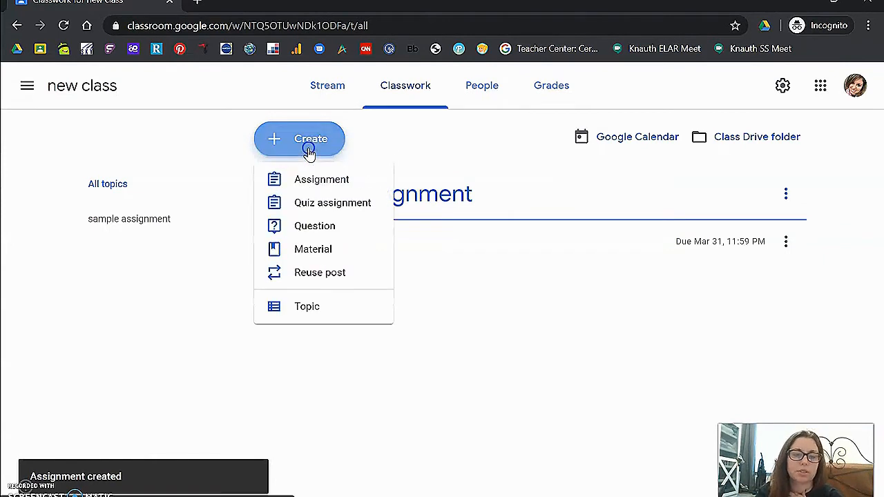
click(317, 205)
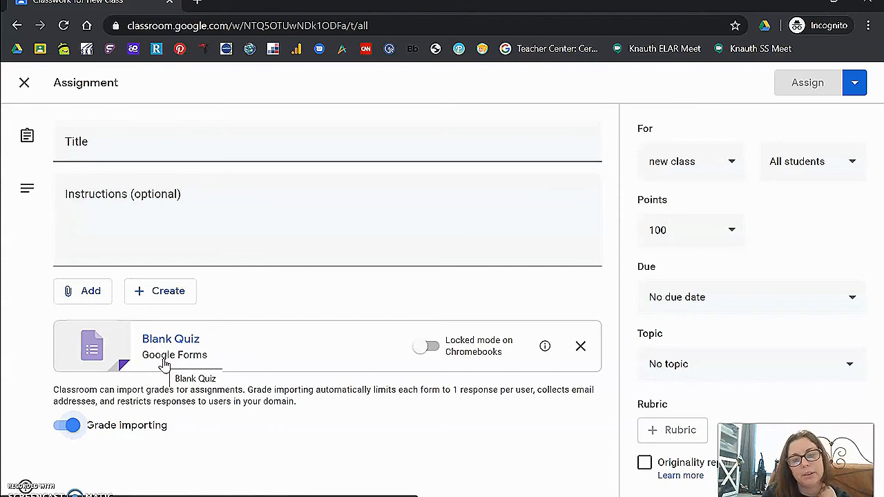
click(225, 311)
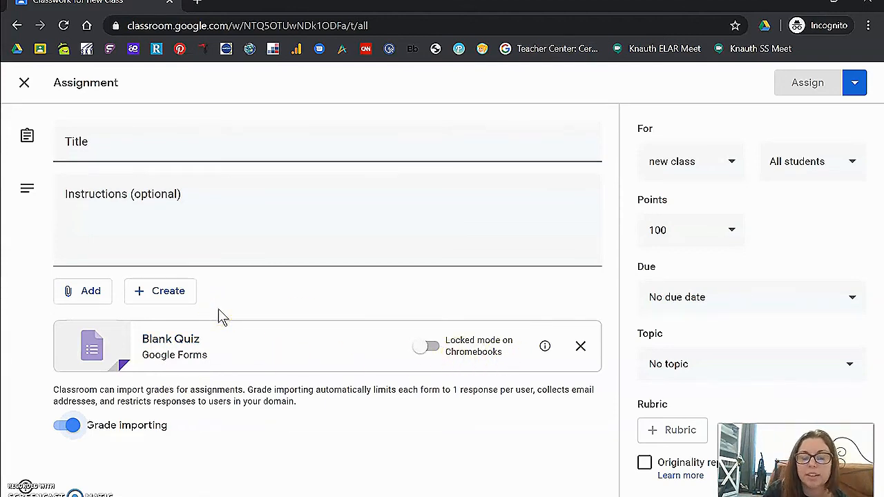
click(73, 428)
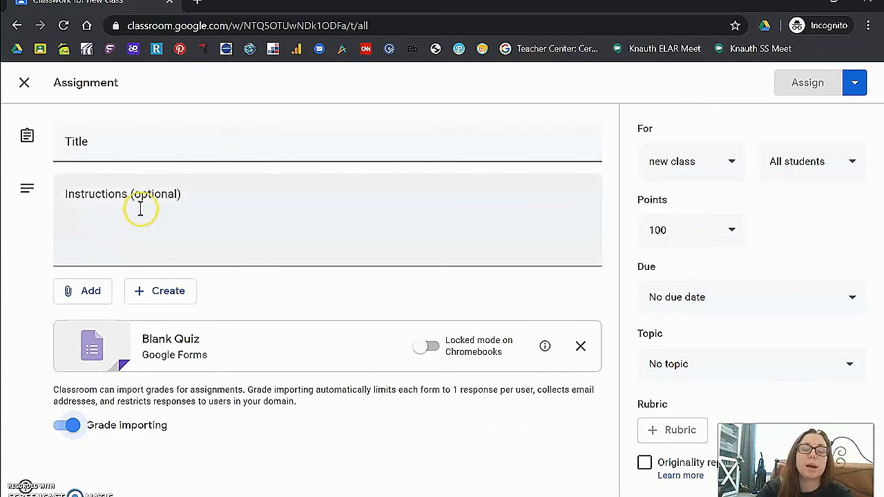
- Title the quiz assignment "sample quiz" and enter "take the quiz use your notes" as its instructions
click(186, 157)
text(sa)
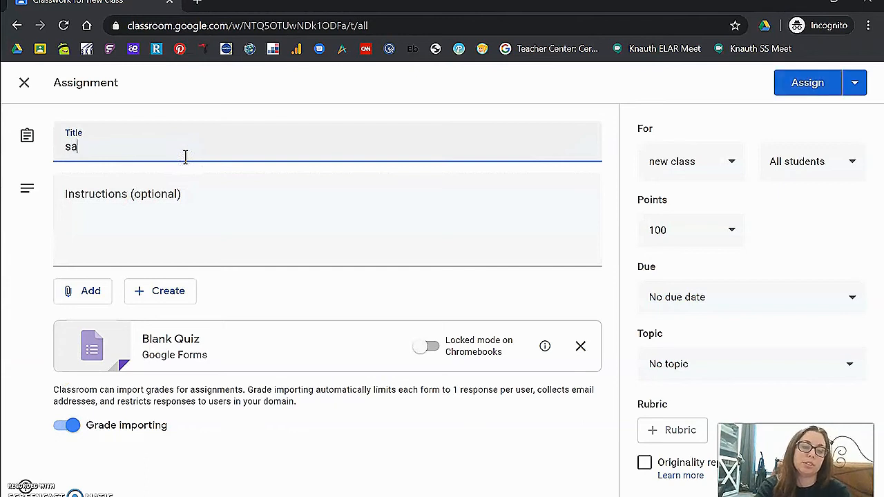
text(mple quiz)
key(Tab)
text(ta)
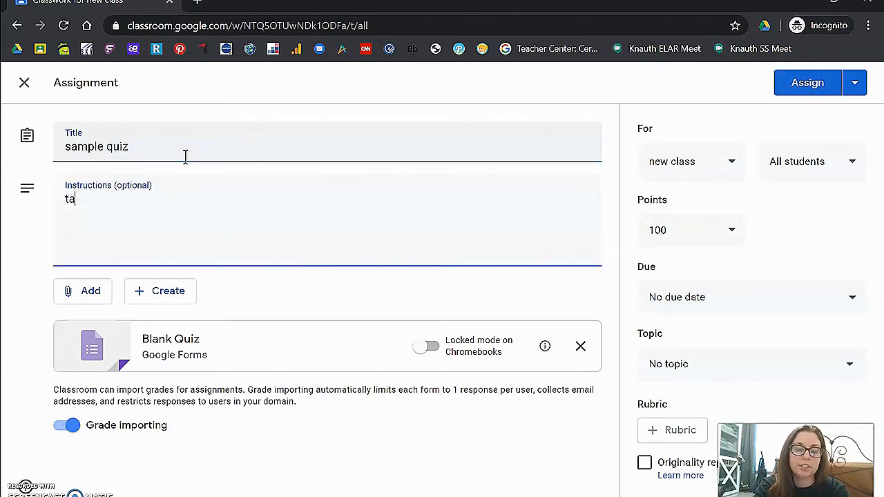
text(ke the quiz use your not)
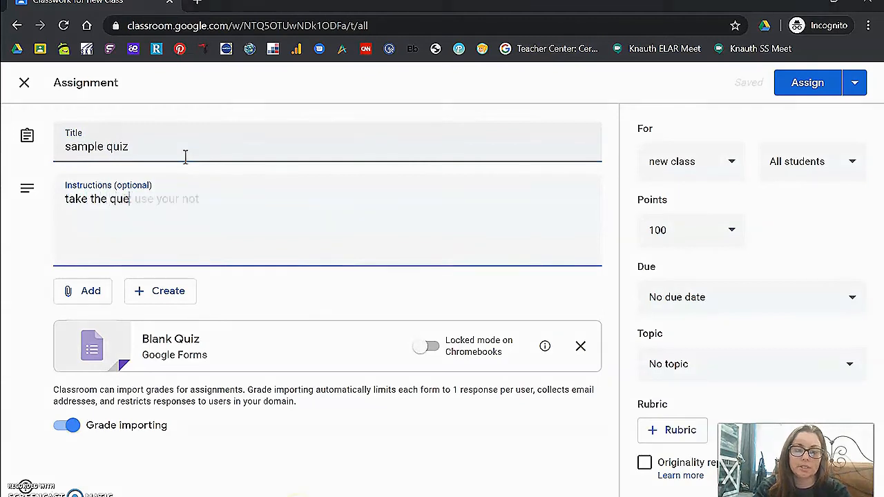
click(72, 344)
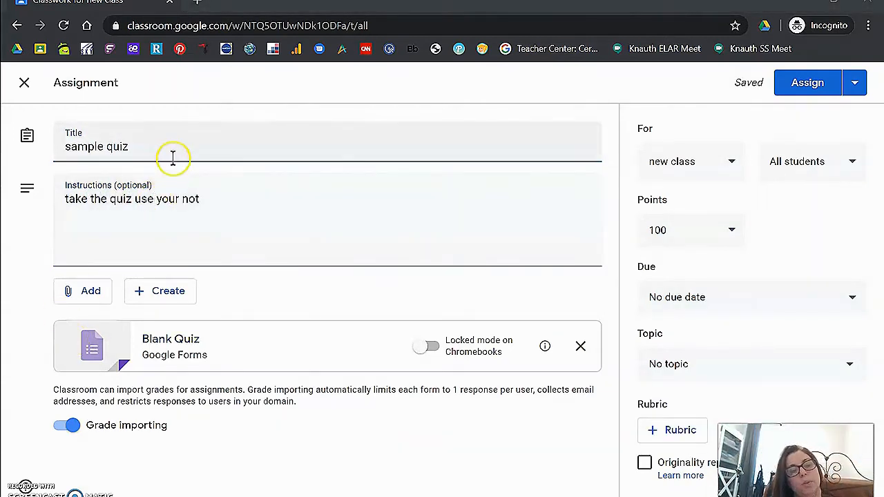
triple_click(138, 147)
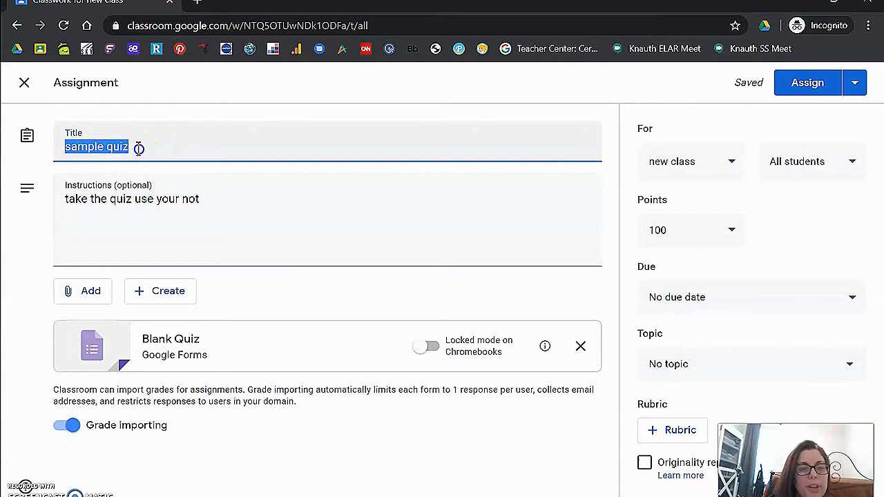
triple_click(193, 191)
click(210, 200)
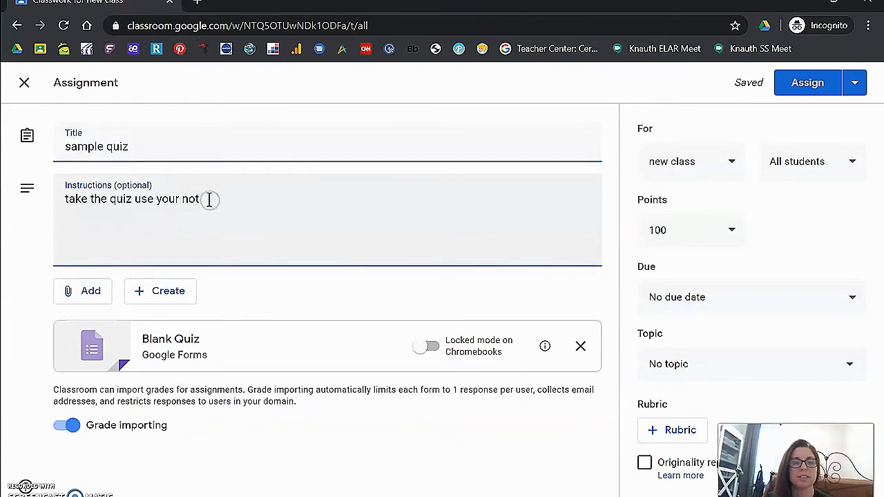
text(es)
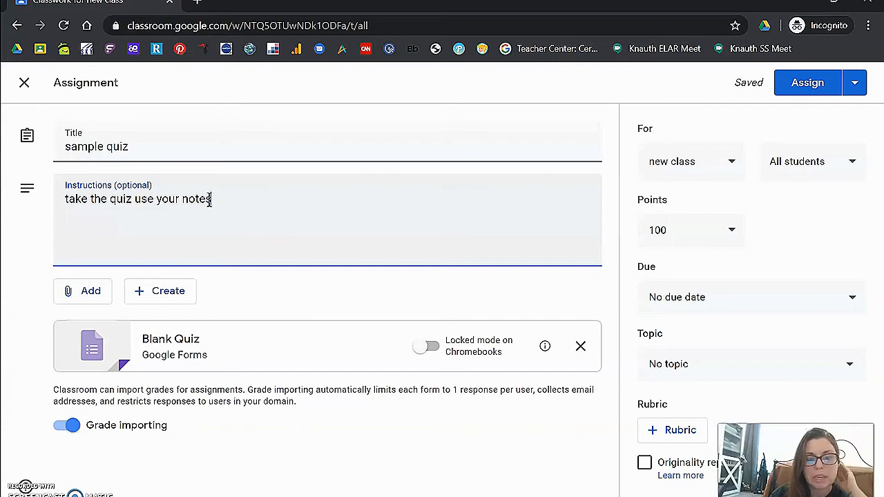
- Attach the recent Google Docs file "[Template] Untitled document" from Google Drive to the quiz assignment
click(102, 288)
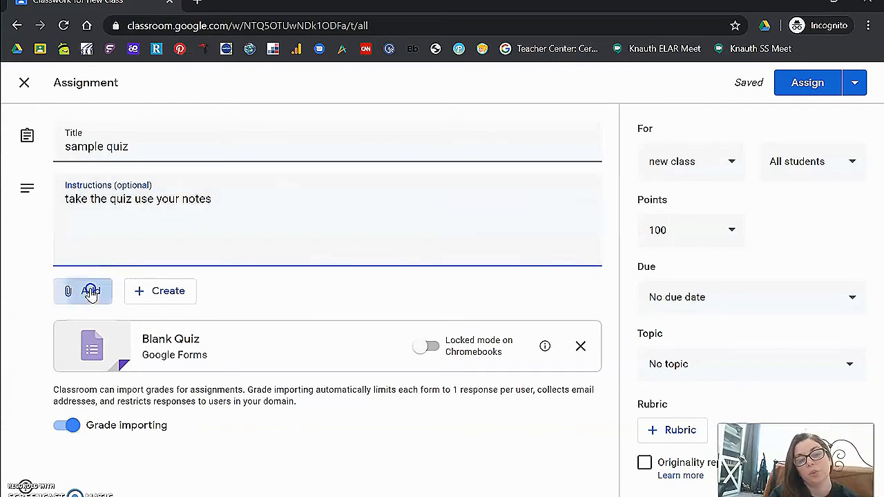
click(107, 322)
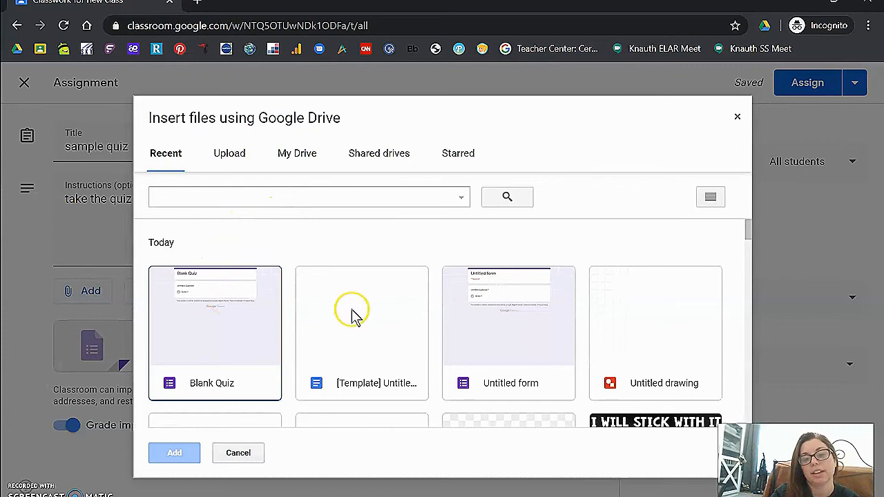
double_click(353, 312)
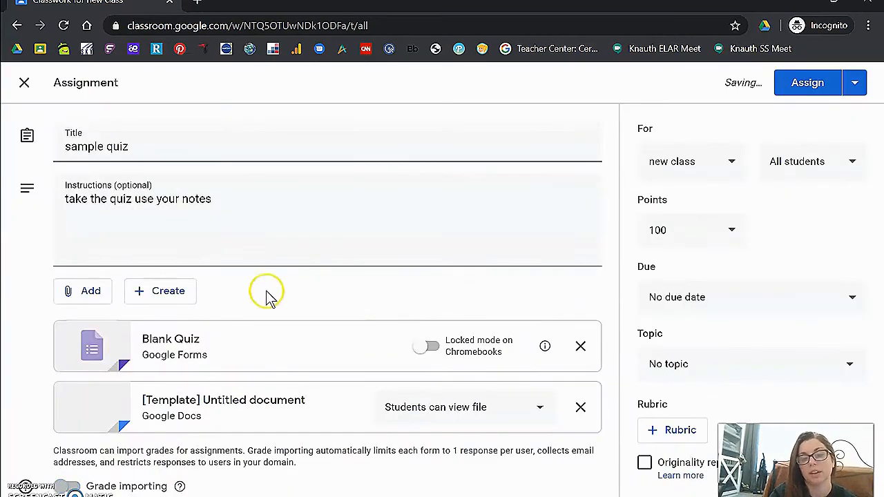
click(90, 292)
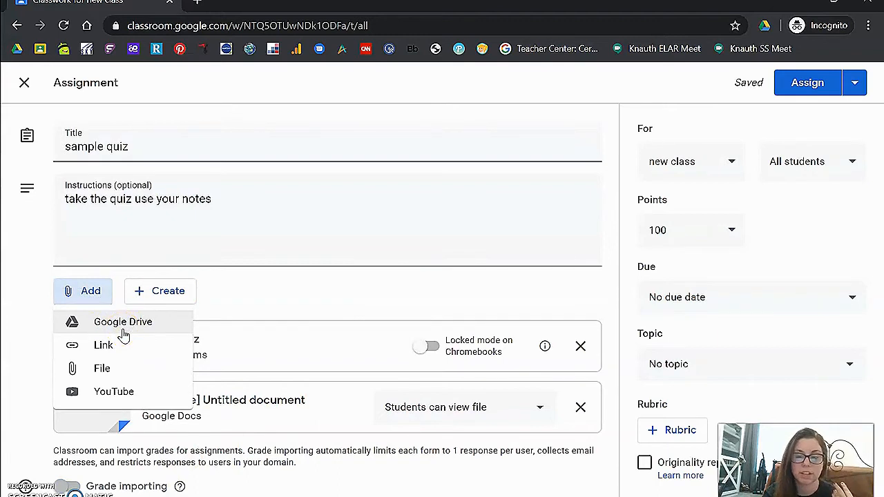
click(295, 308)
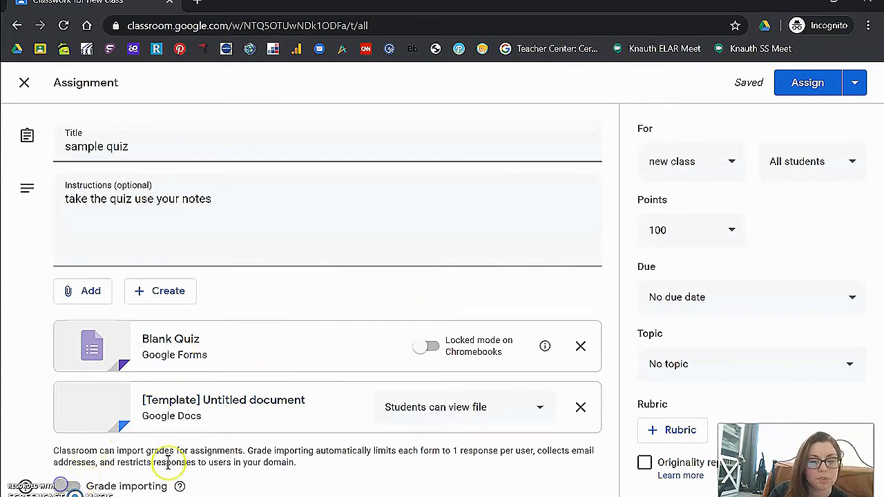
click(527, 415)
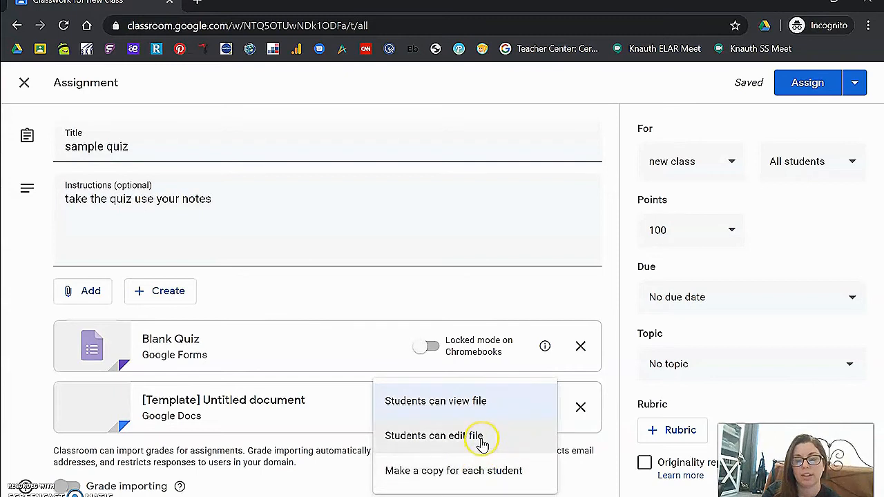
click(469, 302)
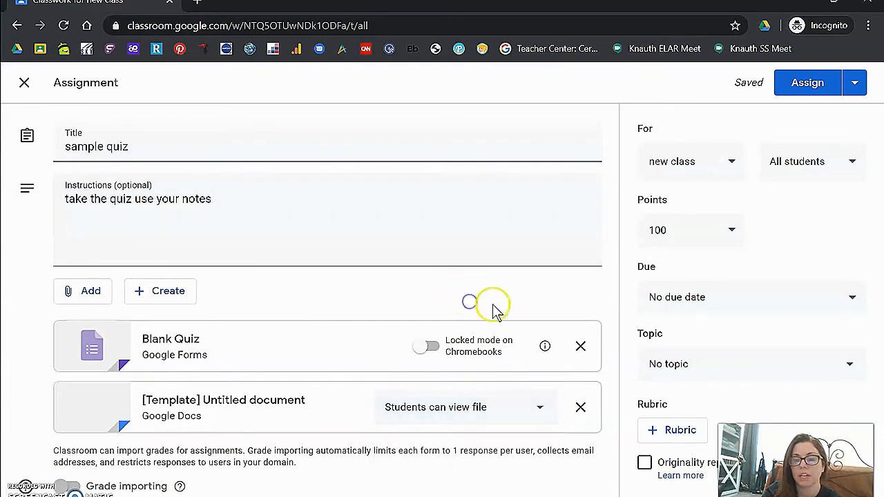
- Turn on locked mode on Chromebooks for the Blank Quiz form and switch it back off
click(431, 348)
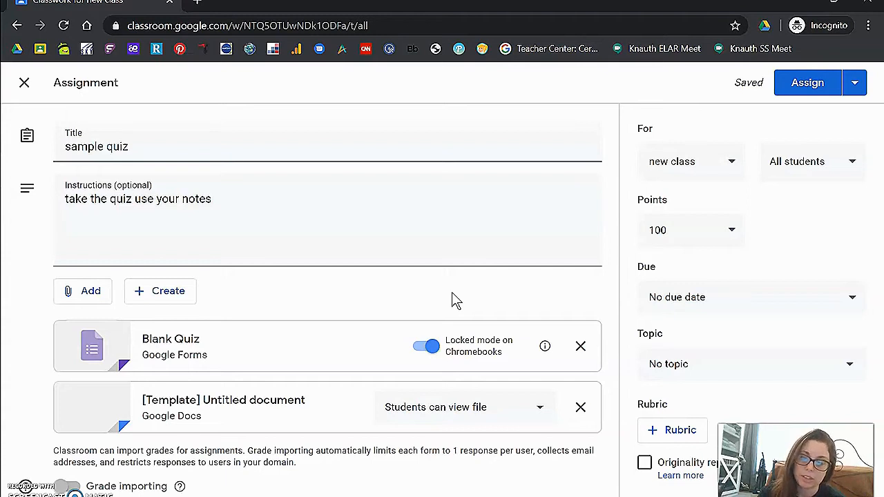
click(432, 347)
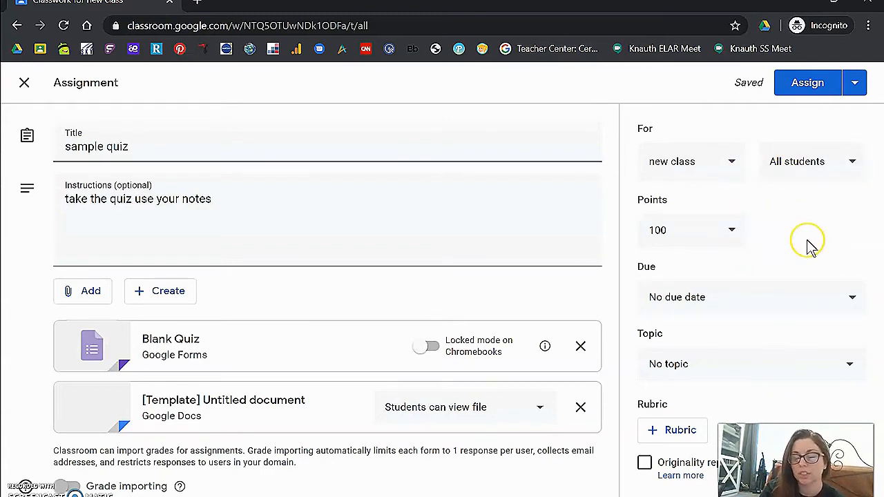
click(725, 164)
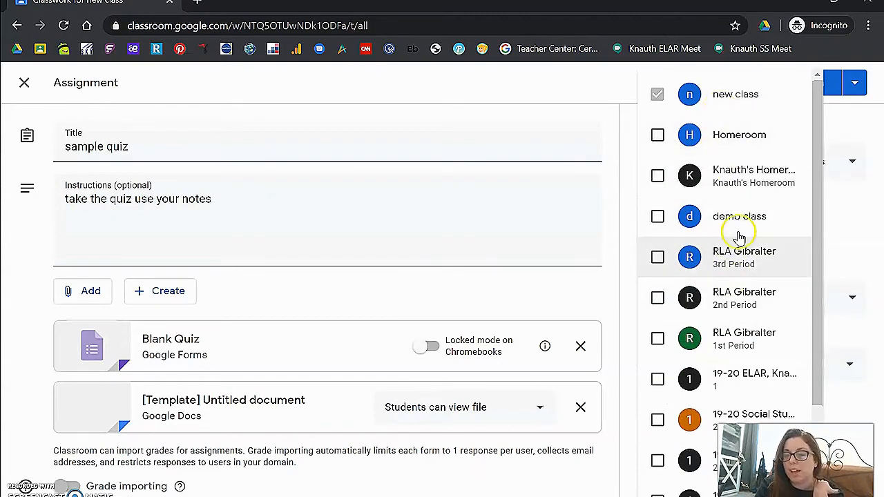
click(860, 230)
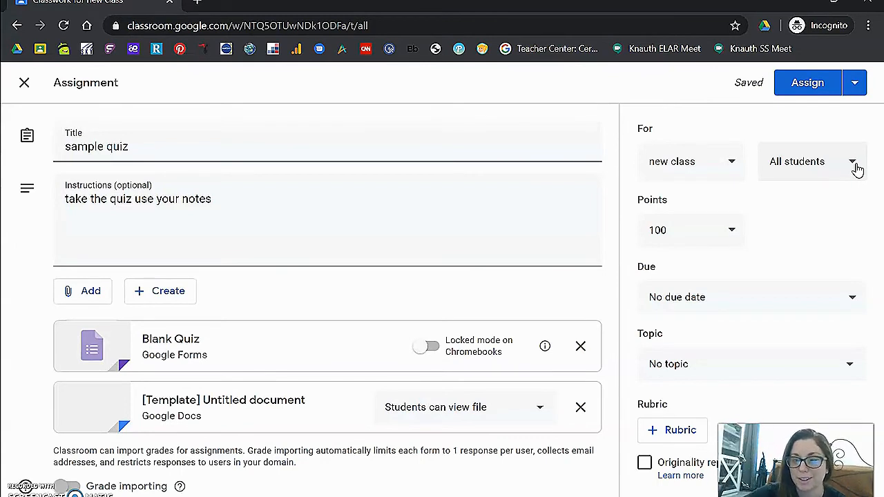
- Schedule the sample quiz assignment to post on Mar 27, 2020 at 8:00 AM
click(858, 86)
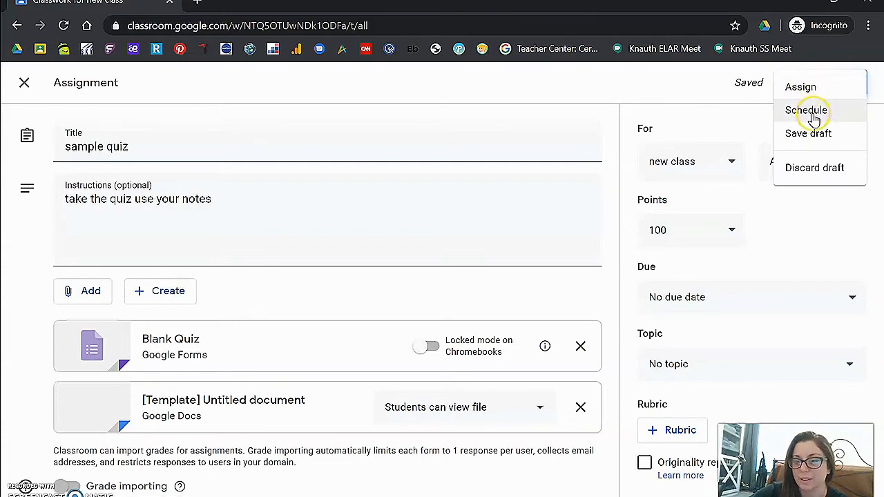
click(810, 112)
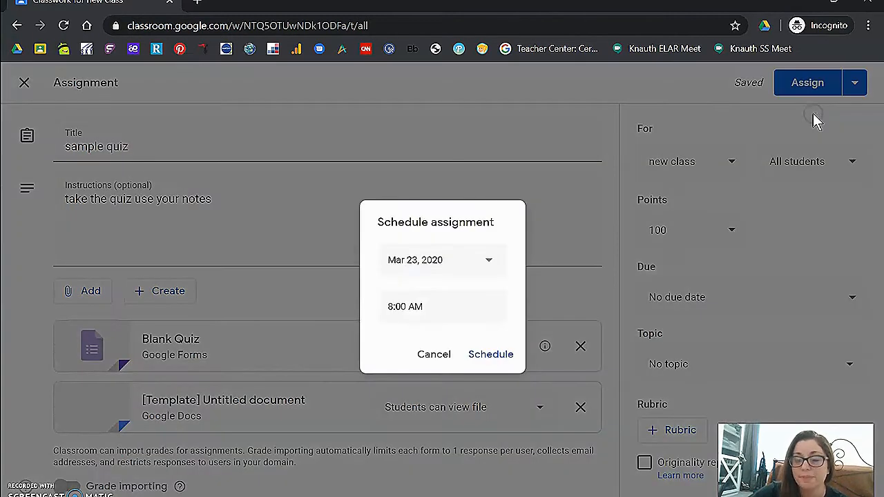
click(492, 259)
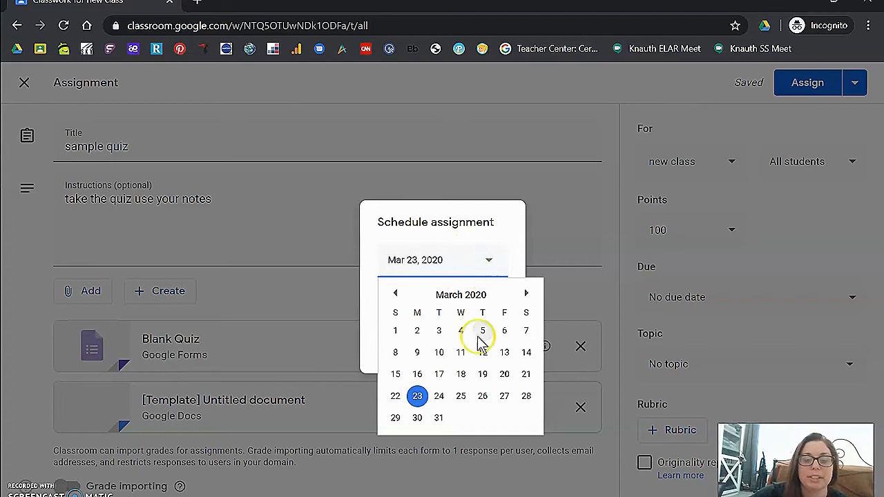
click(504, 396)
click(428, 305)
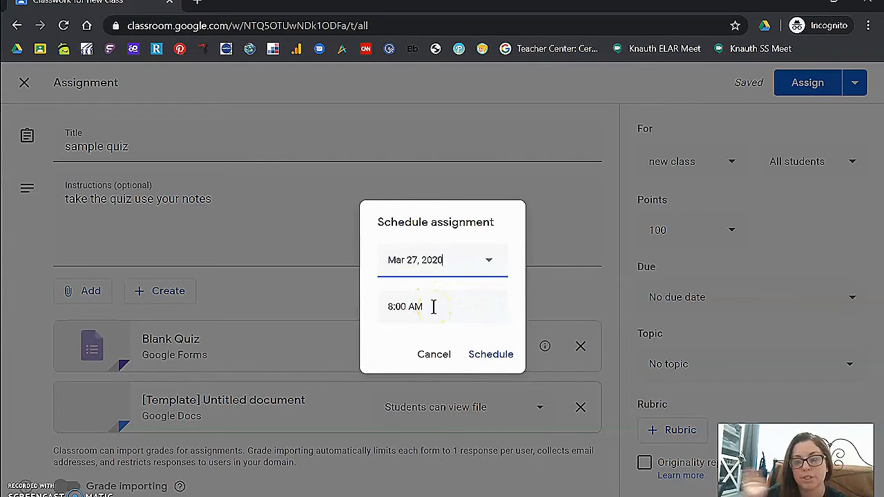
click(490, 355)
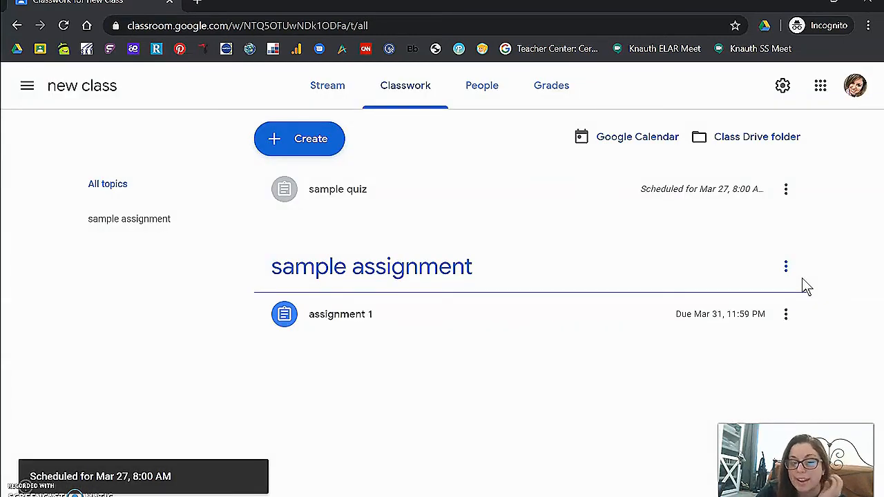
- Reopen the scheduled sample quiz from the classwork list for editing
right_click(785, 188)
click(615, 224)
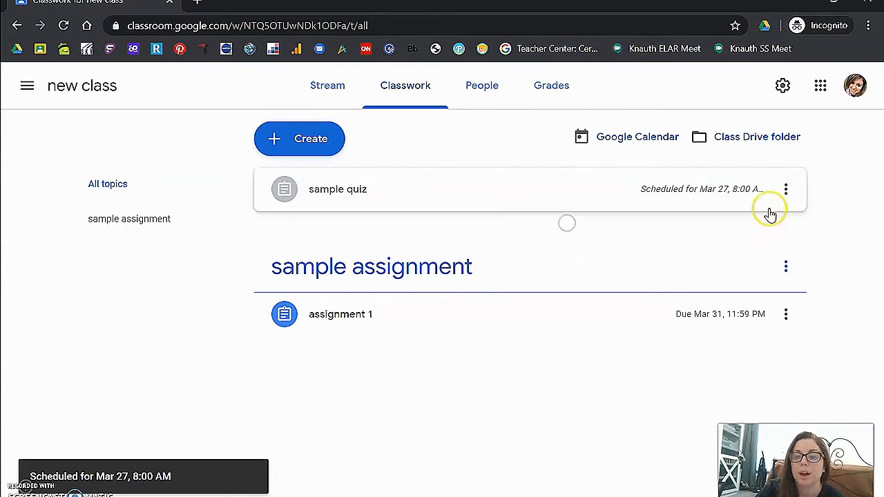
click(789, 193)
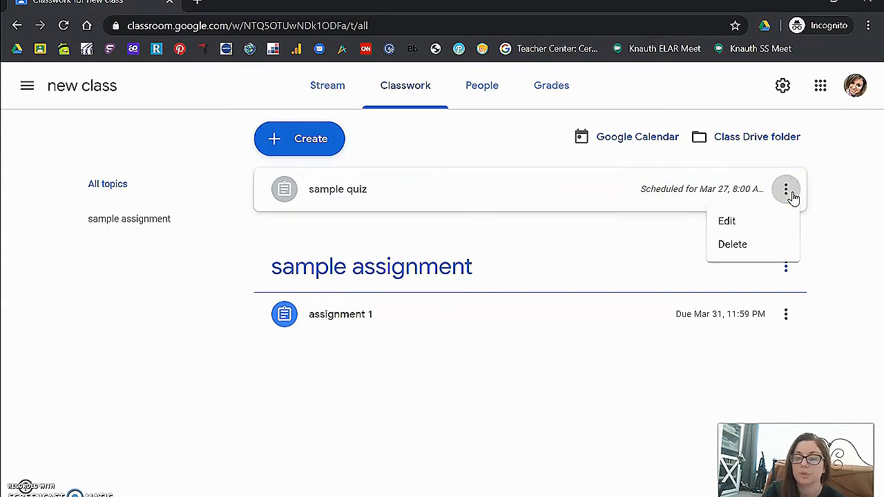
click(727, 222)
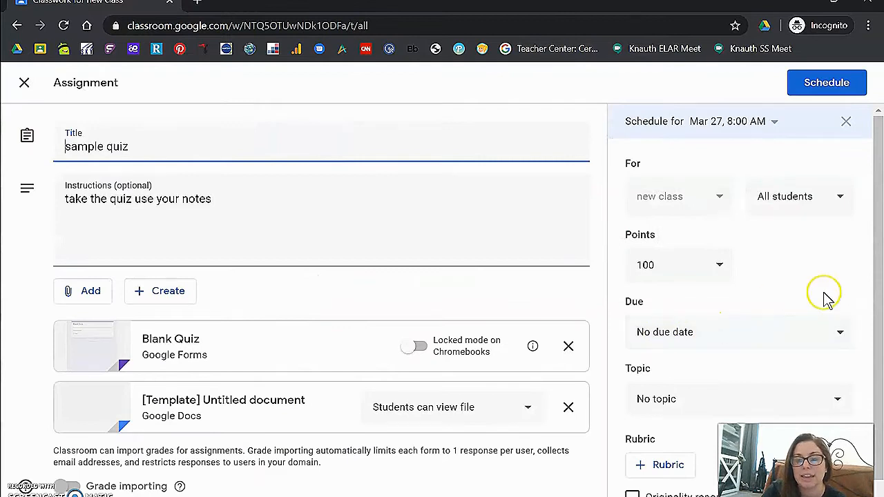
- Set the sample quiz's due date to Mar 31, 2020, leaving the optional due time blank
scroll(825, 297, down, 1)
click(787, 316)
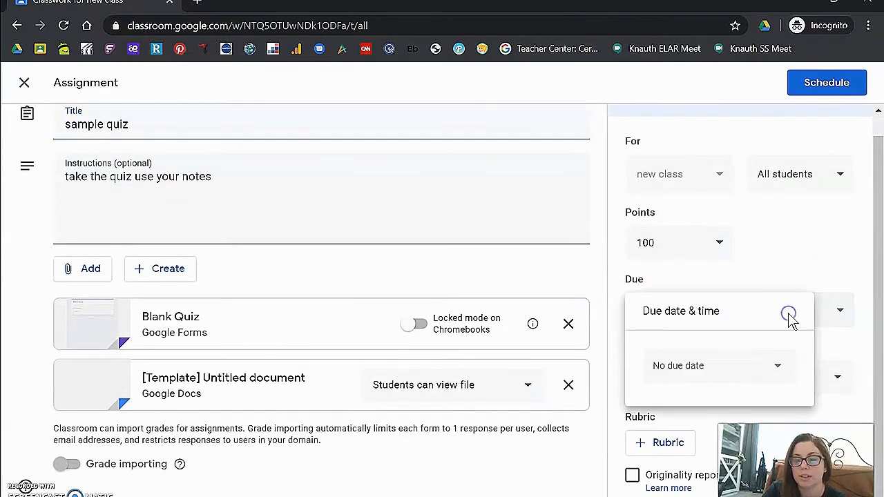
click(815, 232)
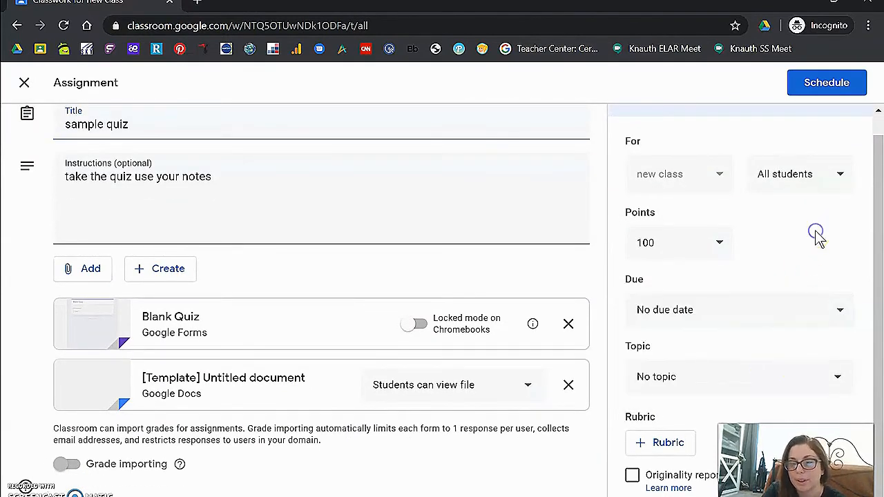
scroll(817, 238, up, 1)
click(817, 271)
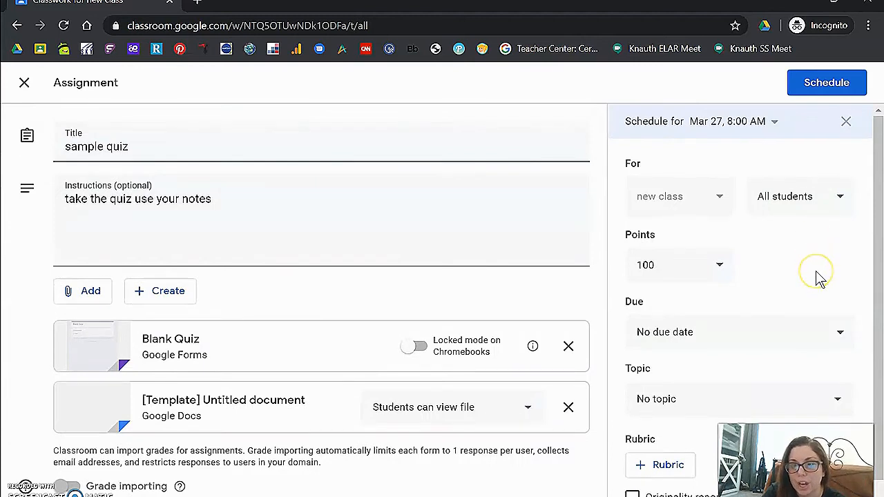
scroll(817, 276, down, 1)
click(840, 321)
click(775, 367)
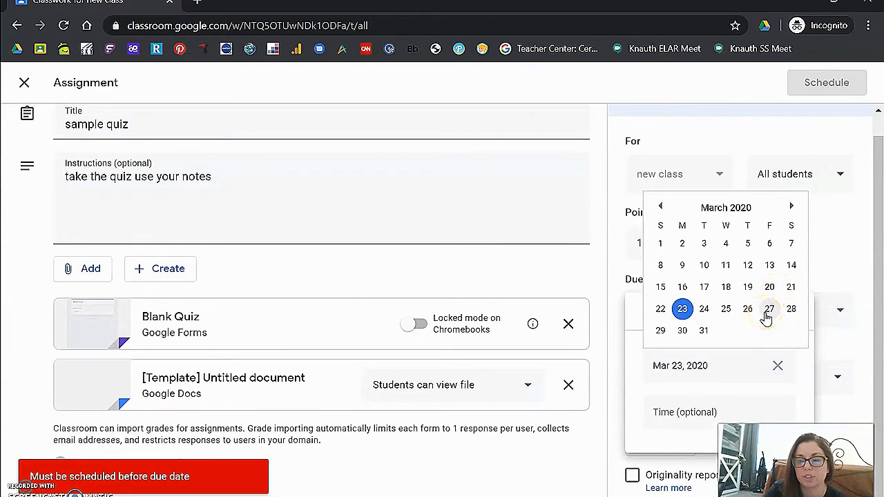
click(703, 330)
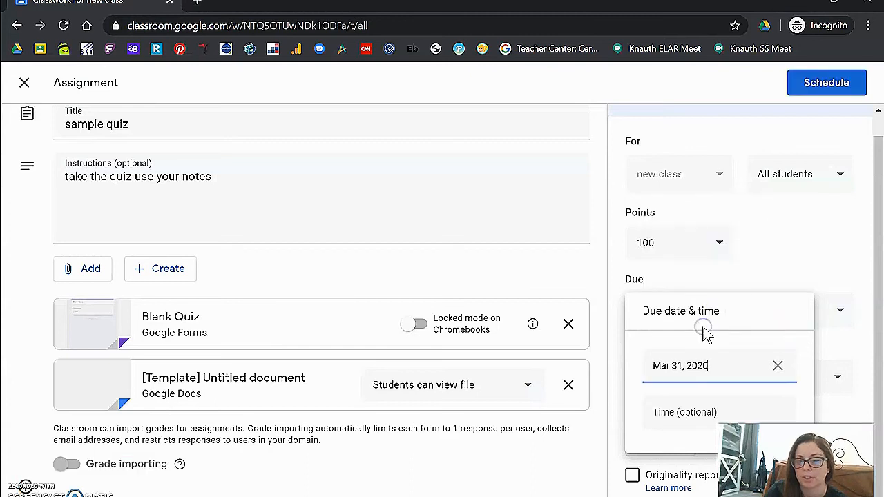
click(676, 413)
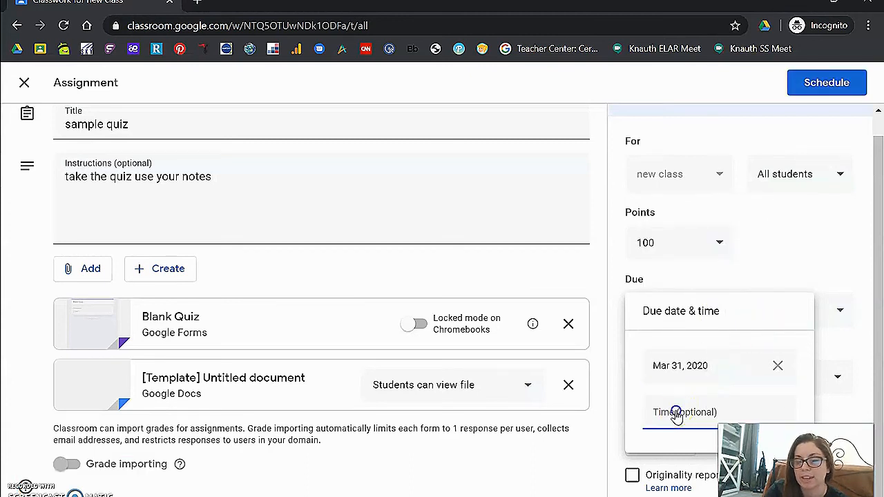
click(795, 247)
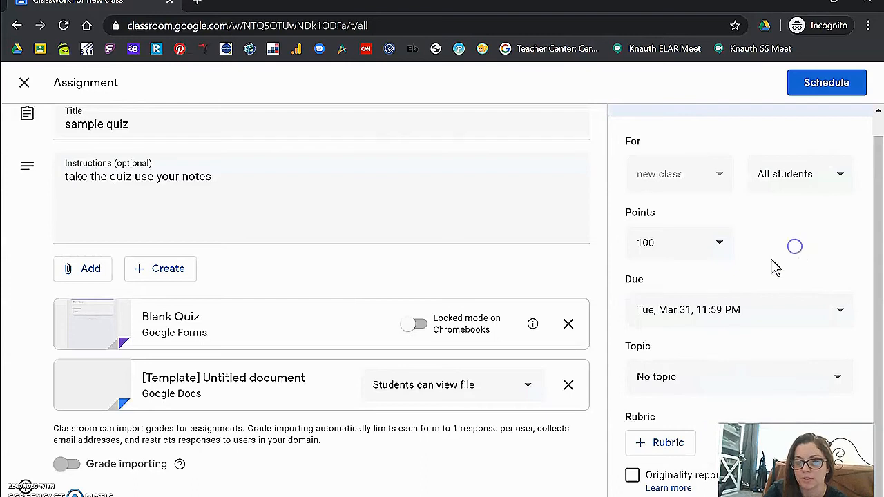
- Assign the sample quiz to the existing topic "sample assignment" and save it with its current schedule
click(696, 379)
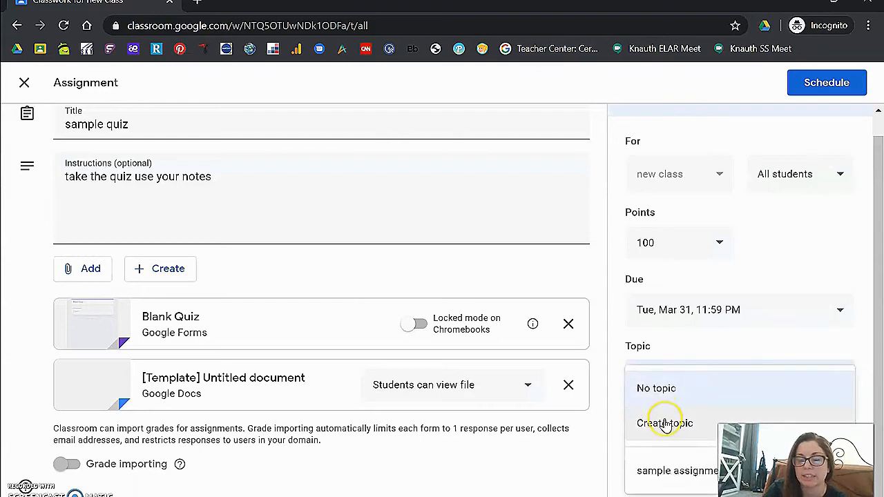
click(642, 471)
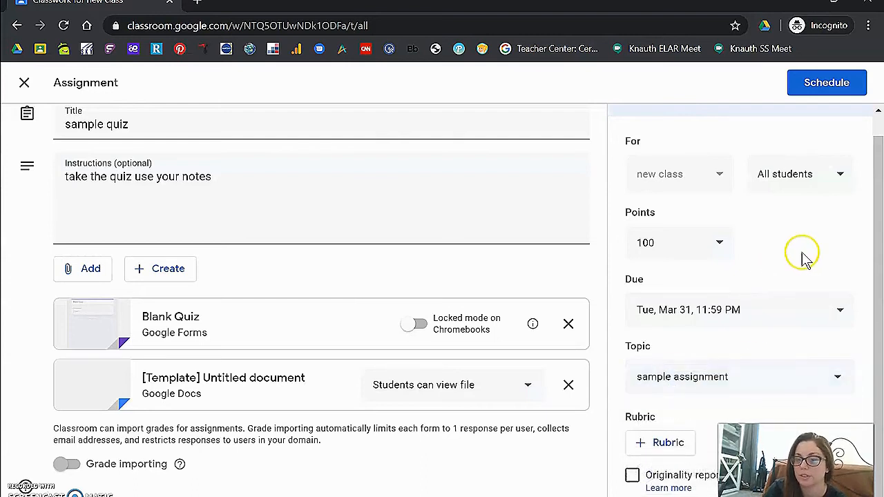
click(822, 94)
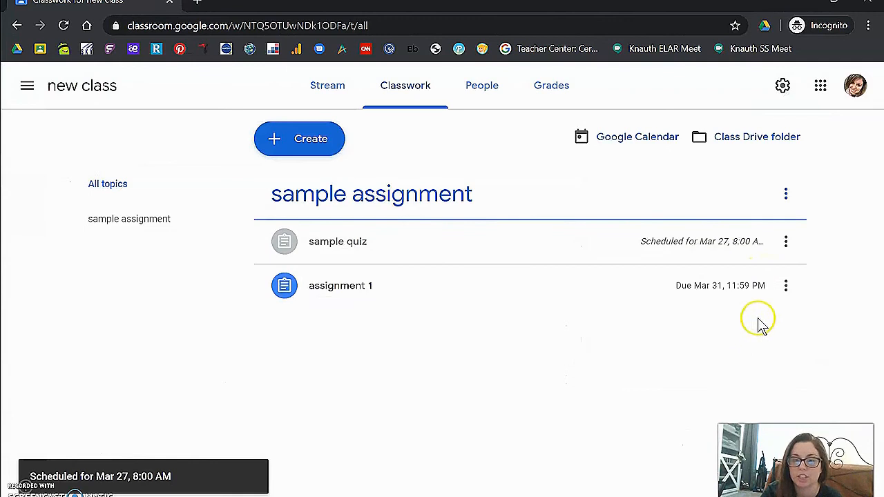
- Edit the sample quiz again and check its scheduled date and time settings
click(787, 244)
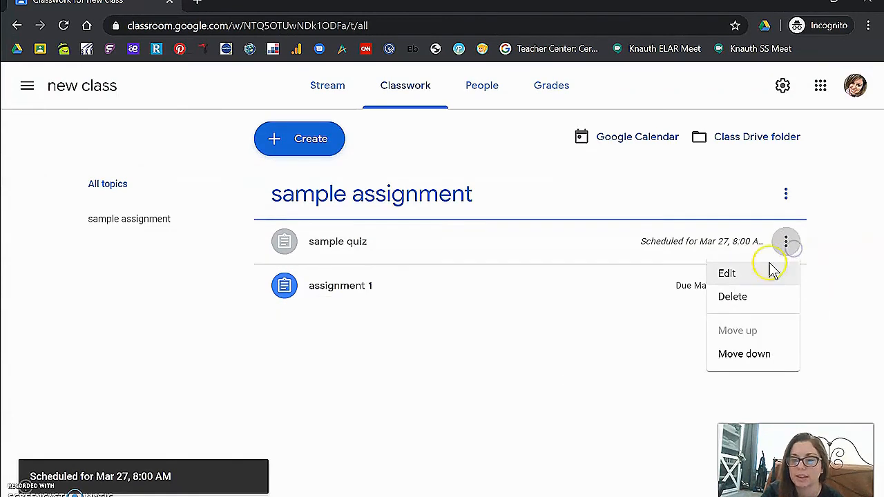
click(742, 276)
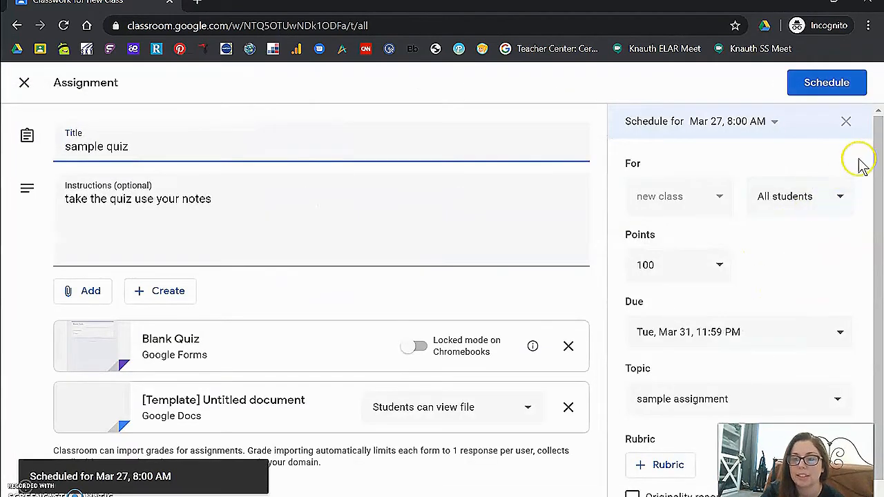
scroll(776, 313, down, 2)
scroll(777, 315, up, 2)
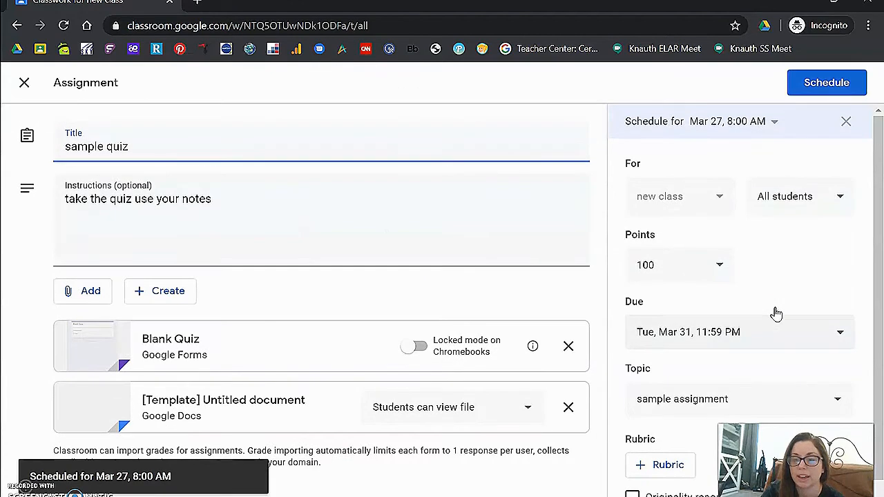
click(775, 125)
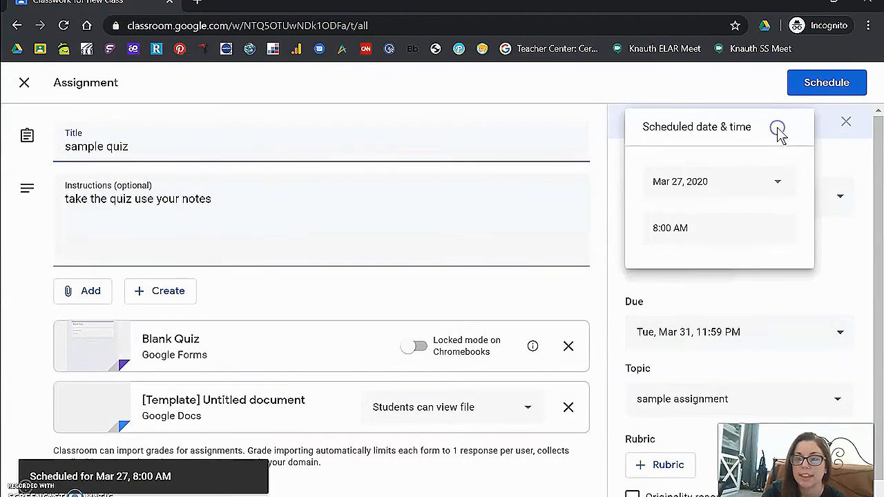
click(836, 272)
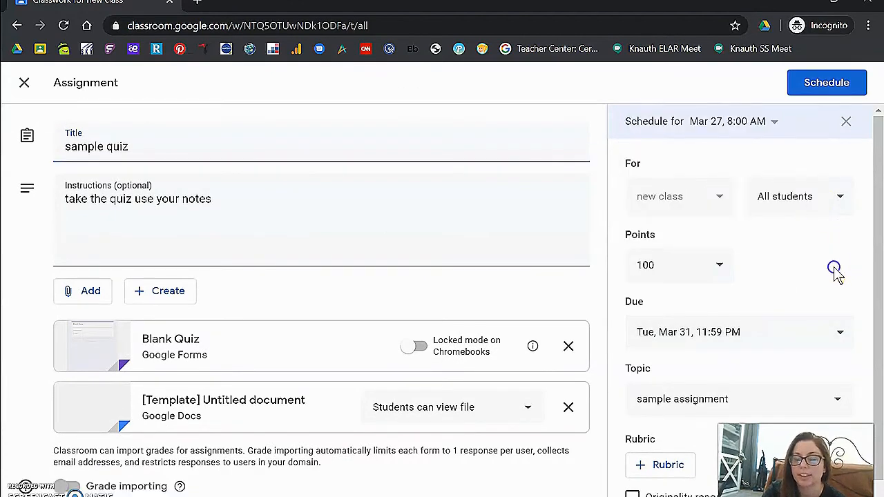
click(775, 126)
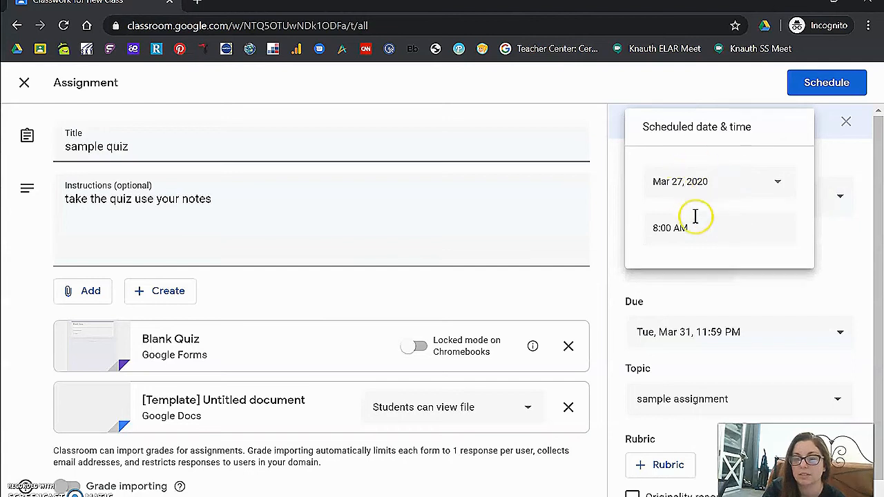
click(804, 290)
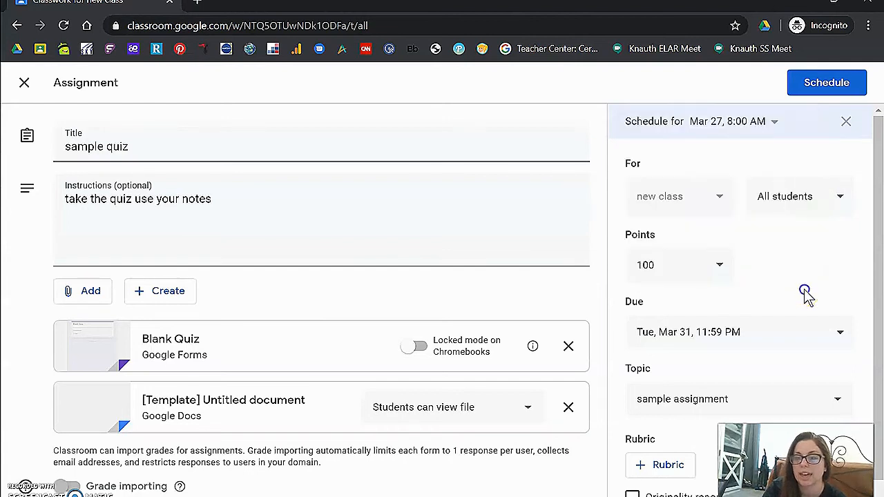
- Remove the sample quiz's current schedule and reschedule it for Mar 25, 2020 at 8:00 AM
click(846, 121)
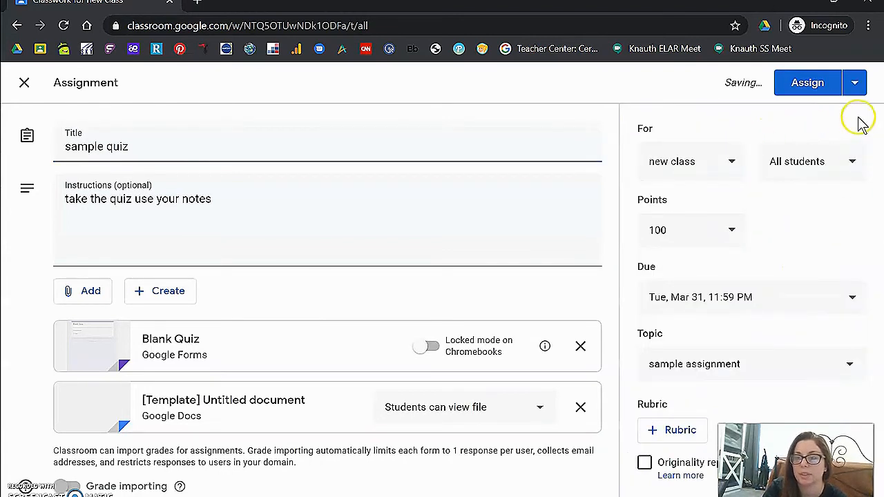
click(857, 94)
click(835, 111)
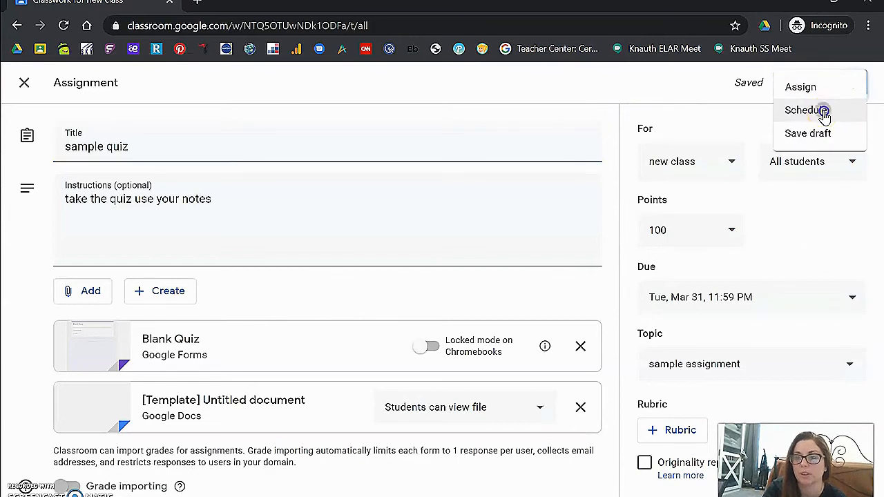
click(461, 263)
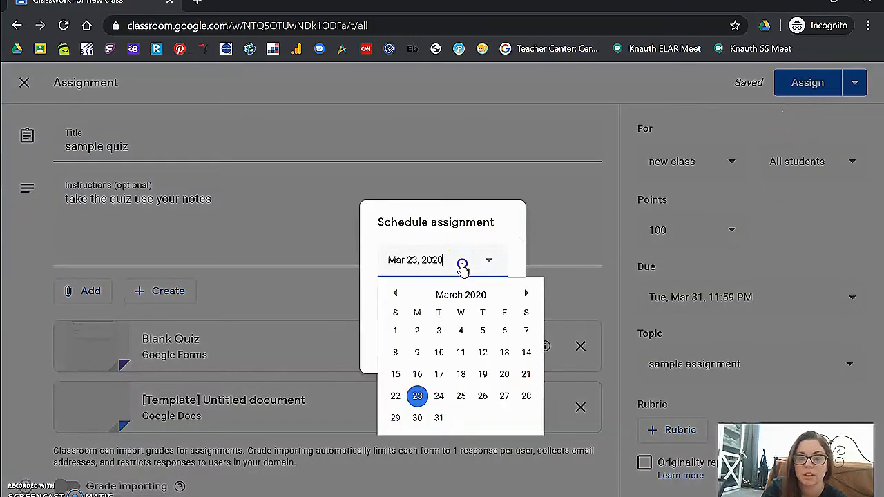
click(461, 399)
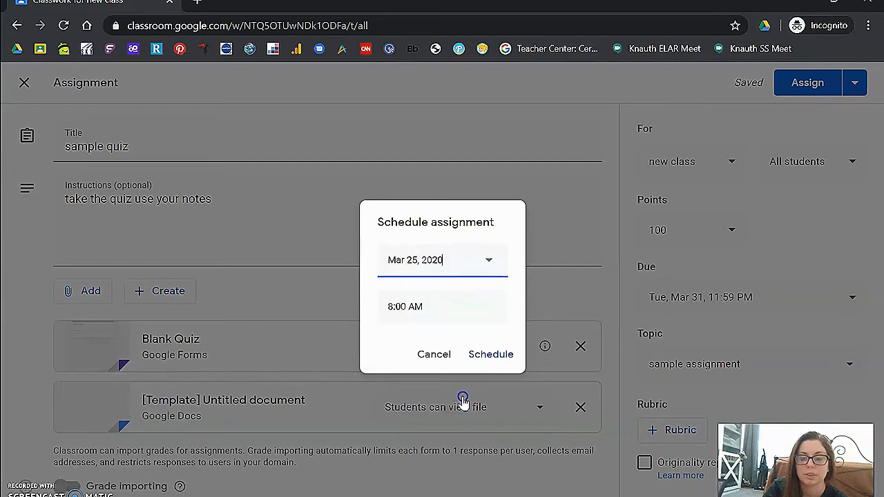
click(491, 357)
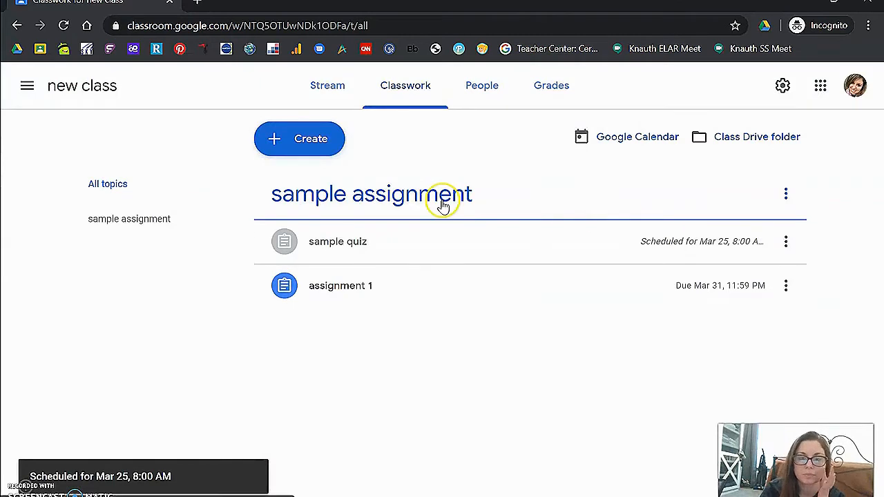
- Create a question post asking "What are you doing to keep Coronavirus from spreading?"
click(308, 137)
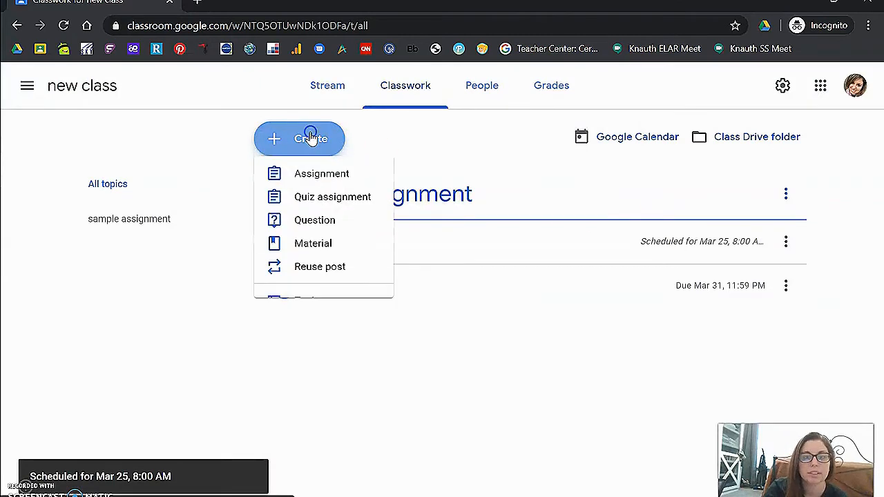
click(315, 234)
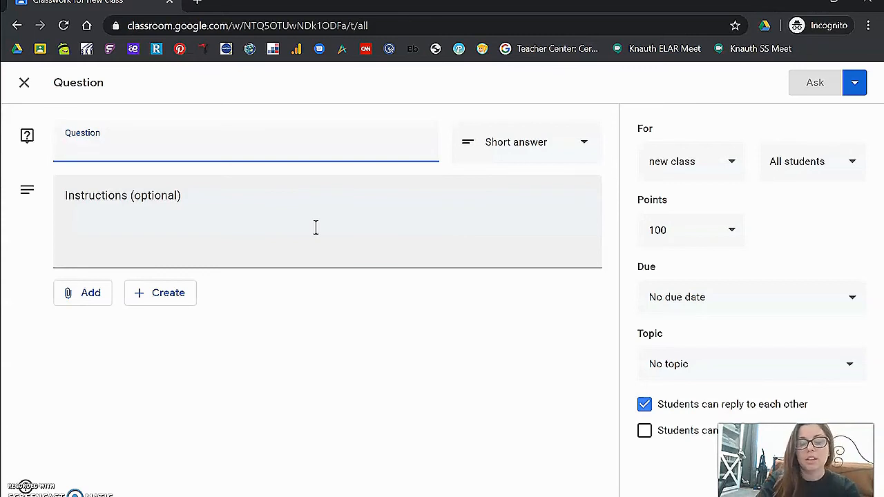
text(What a)
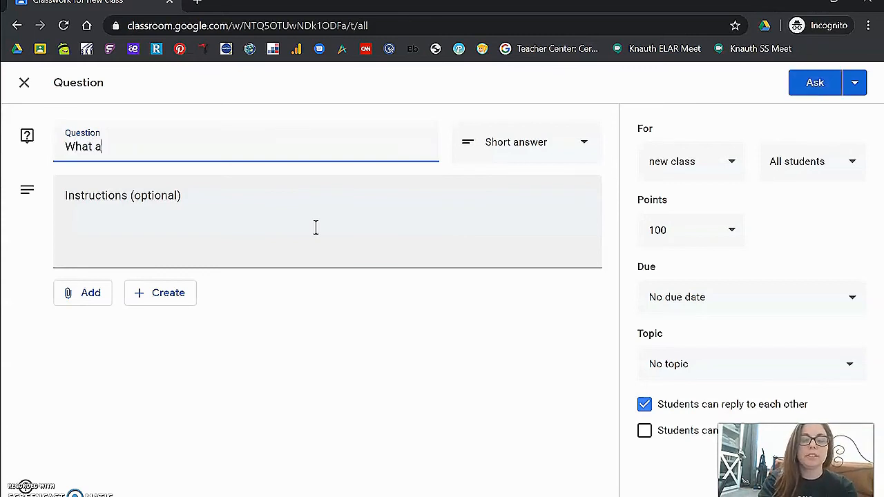
text(re you doing t)
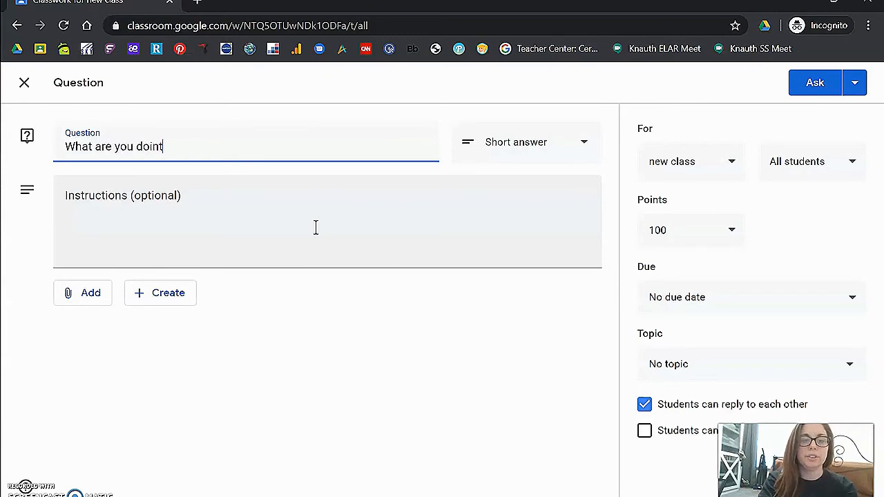
text(o keep Coron)
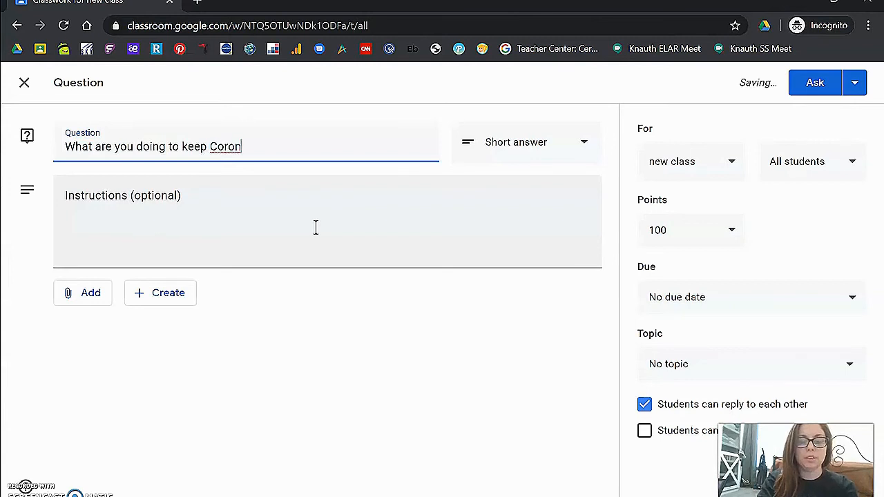
text(avir)
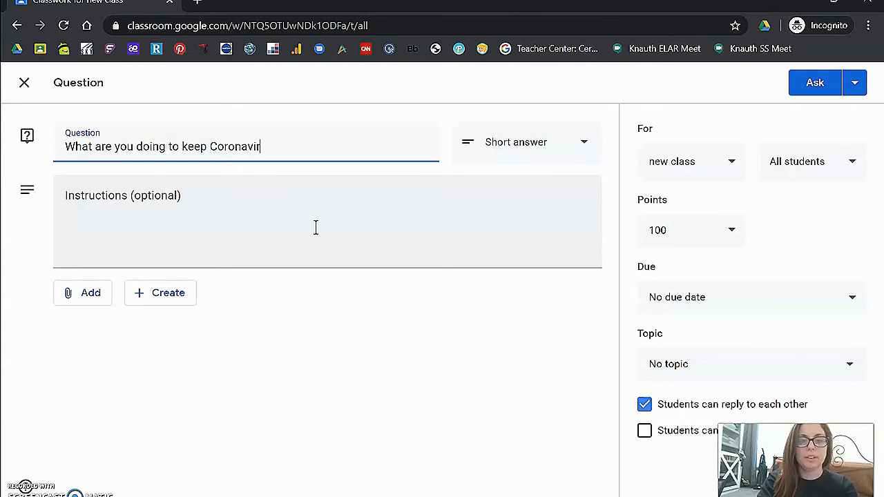
text(us from)
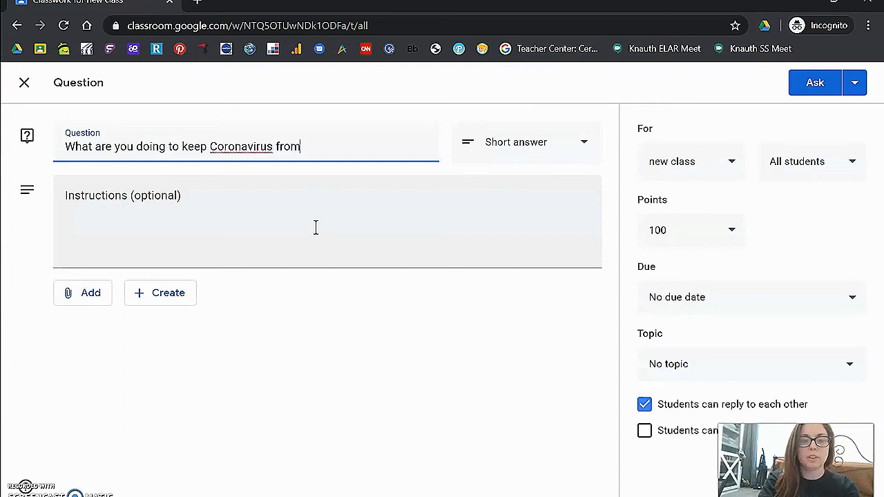
text( spreading?)
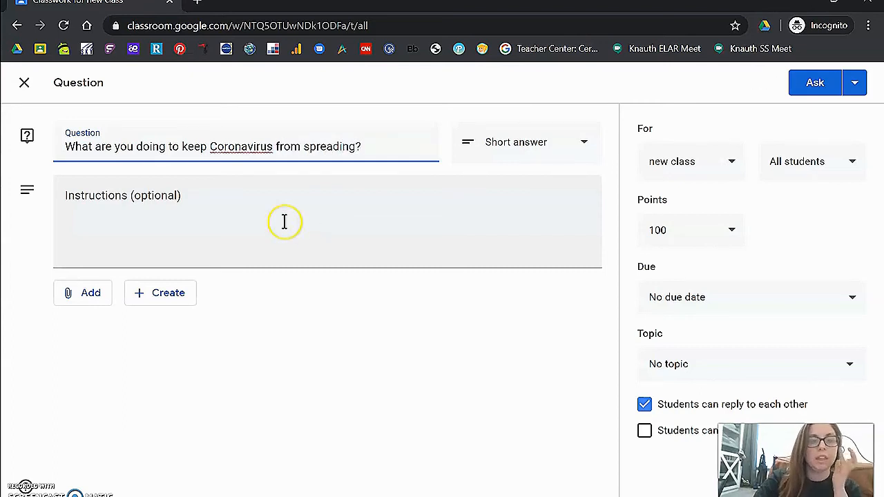
- Enter the question's instructions as "Discuss with your family and answer."
click(214, 218)
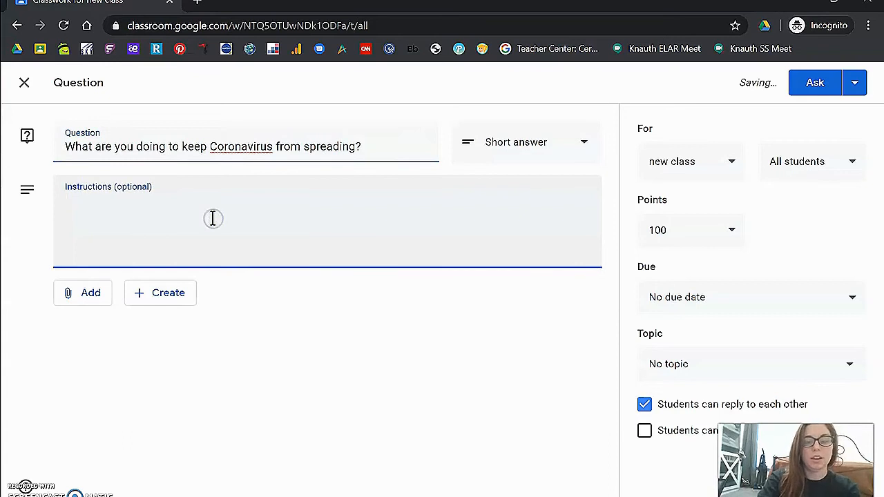
text(An)
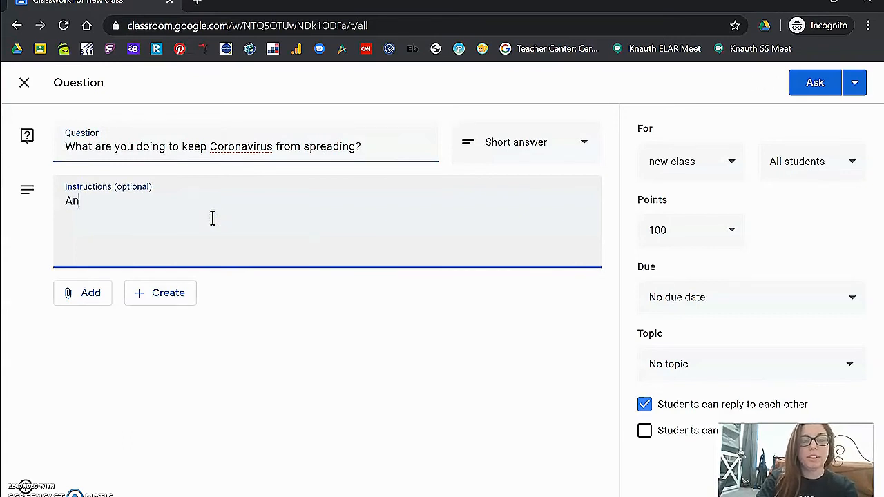
text(swer with)
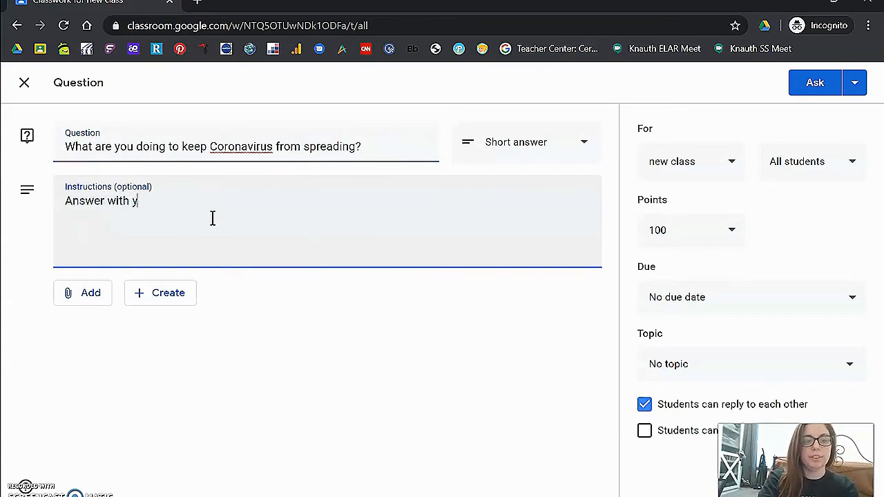
text(y)
key(BackSpace)
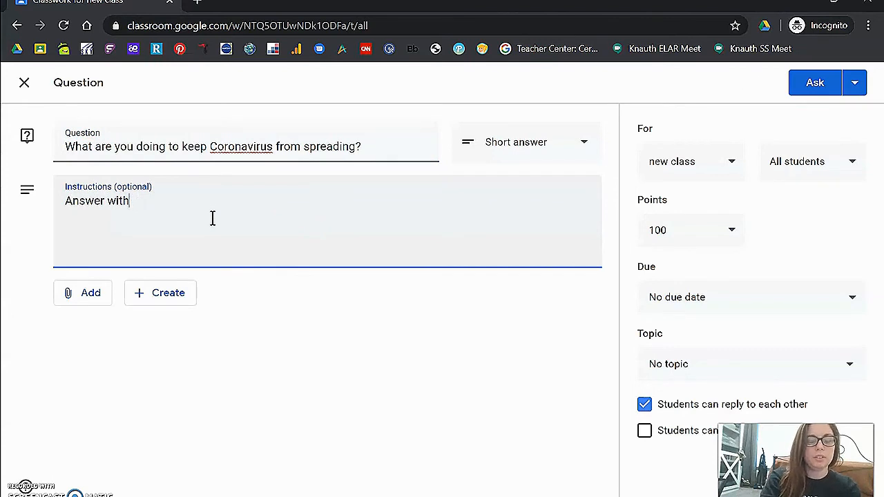
key(BackSpace)
key(BackSpace)
key(BackSpace)
key(BackSpace)
key(BackSpace)
key(BackSpace)
key(BackSpace)
key(BackSpace)
key(BackSpace)
key(BackSpace)
text(Discuss with)
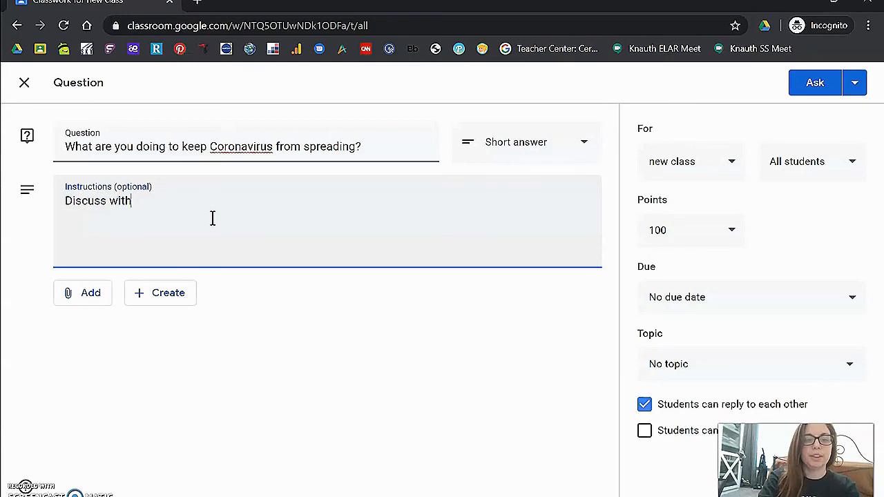
text( your family and )
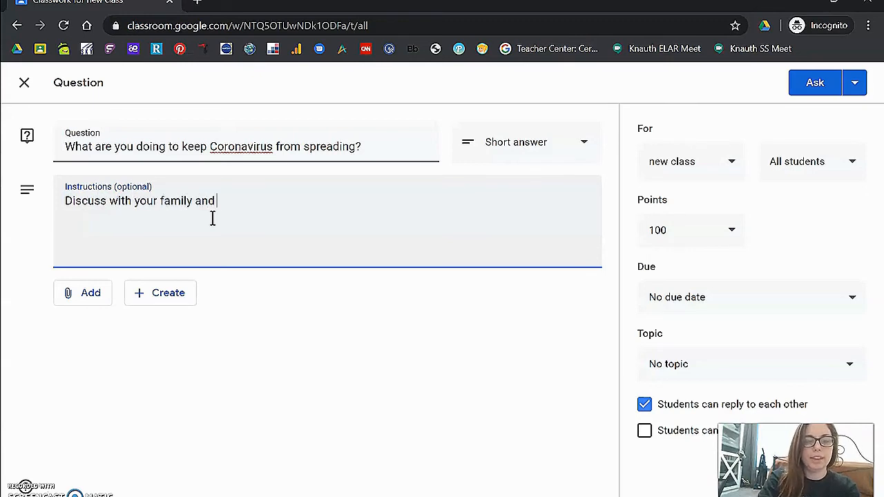
text(answer.)
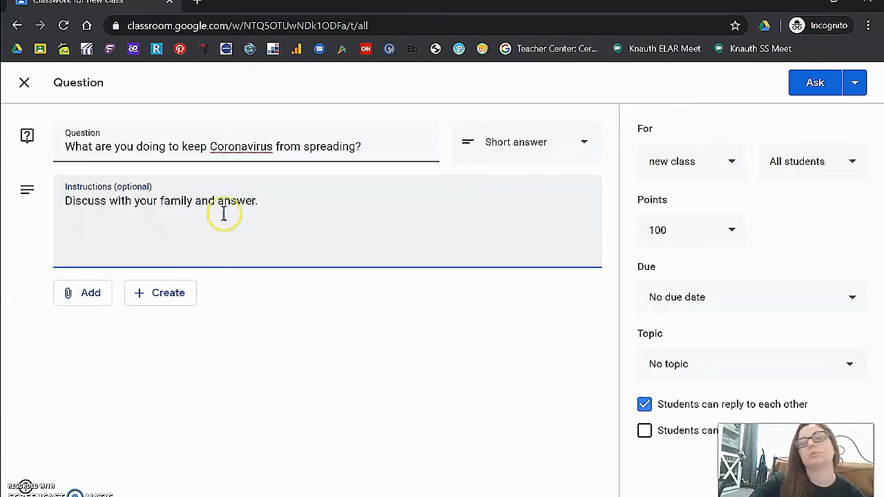
click(518, 157)
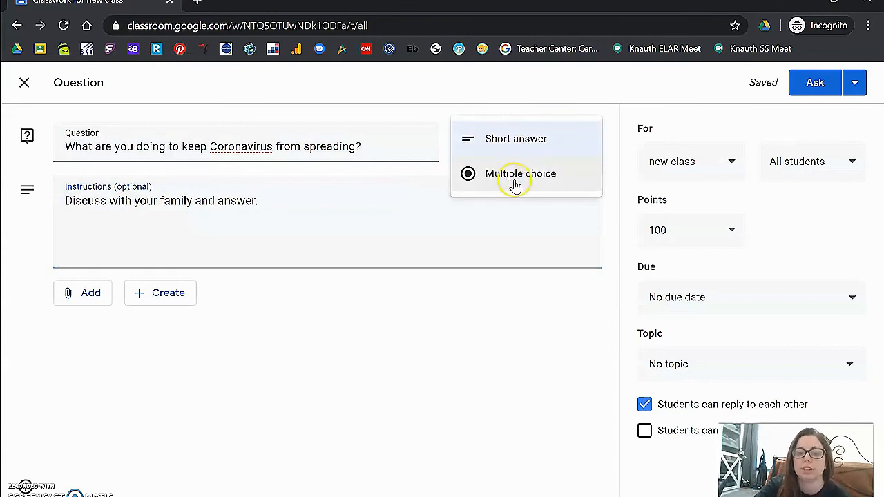
click(476, 227)
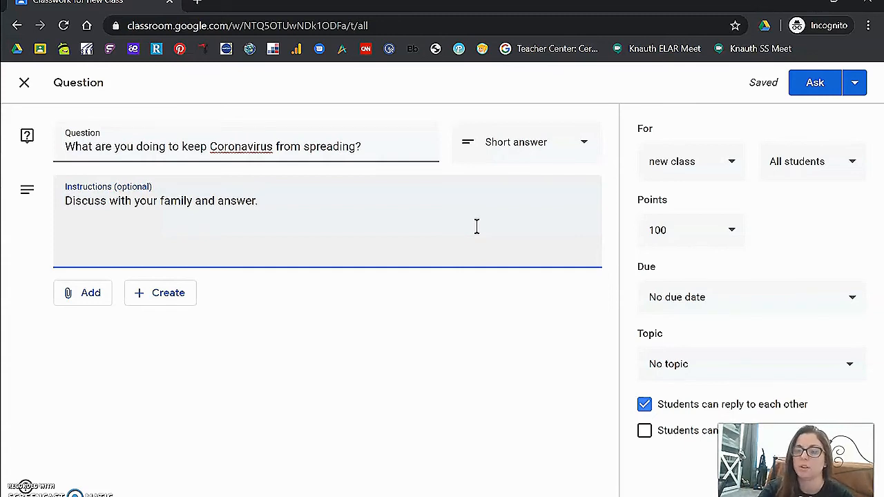
click(87, 293)
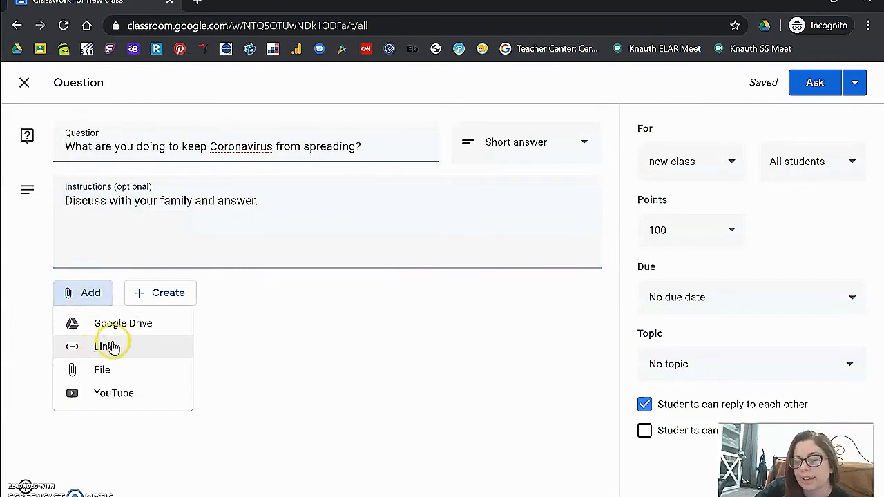
click(287, 330)
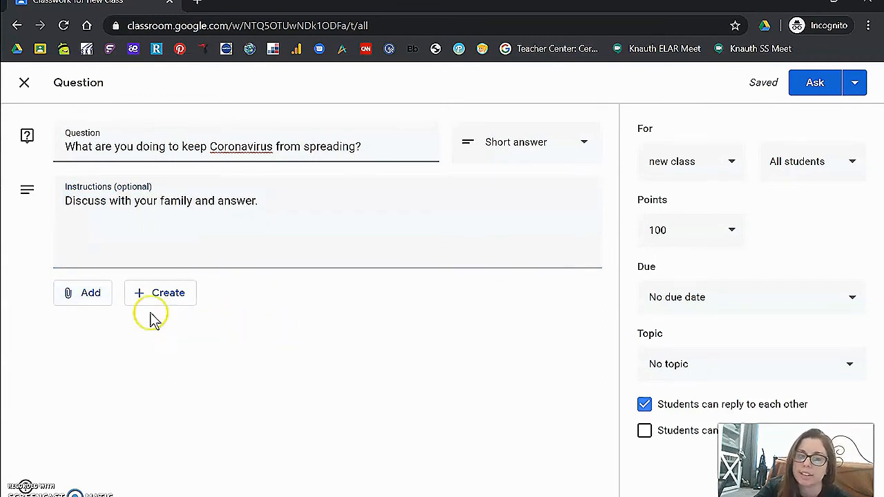
click(92, 290)
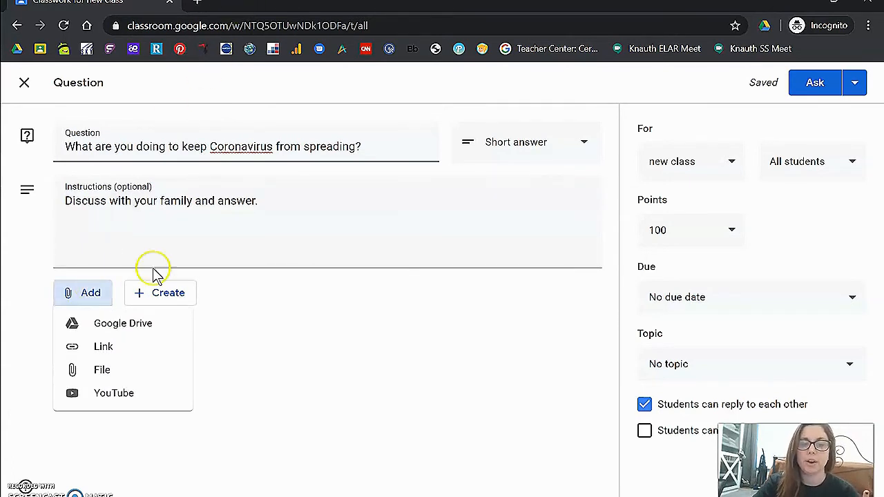
click(309, 310)
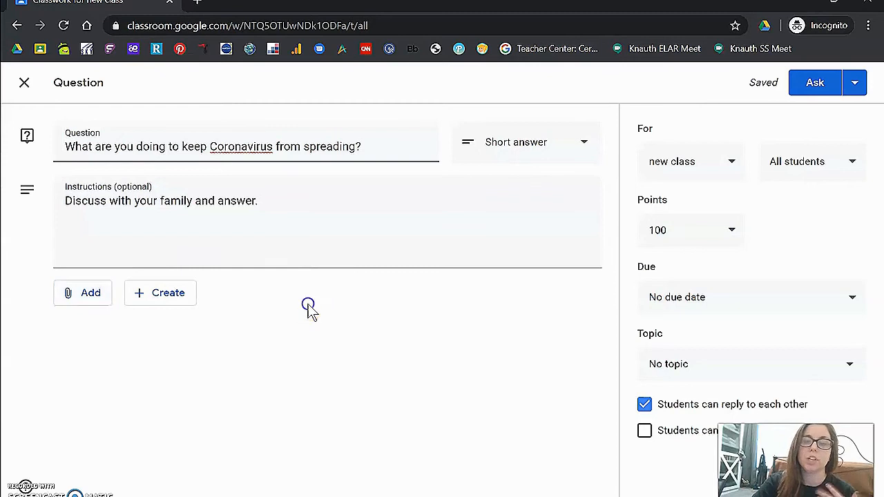
- Go to google.com in a new tab, open the World Health Organization's coronavirus advice page through the coronavirus tips, and copy its address
click(196, 3)
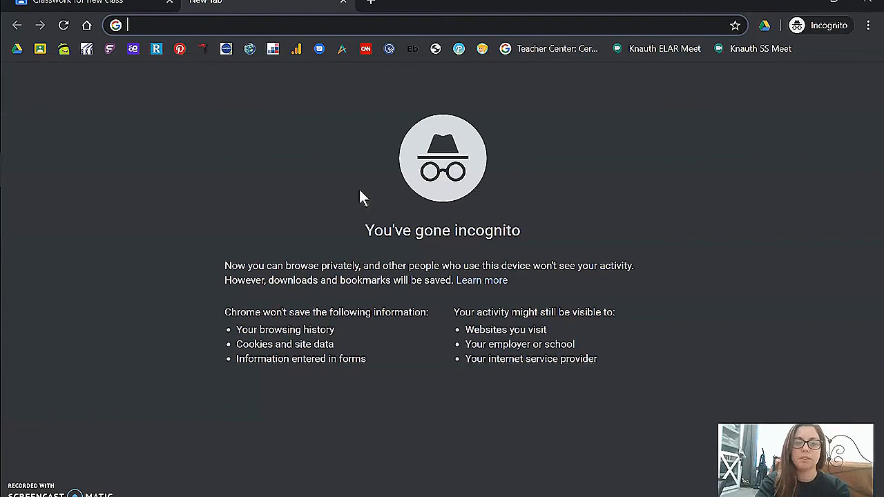
text(google.co)
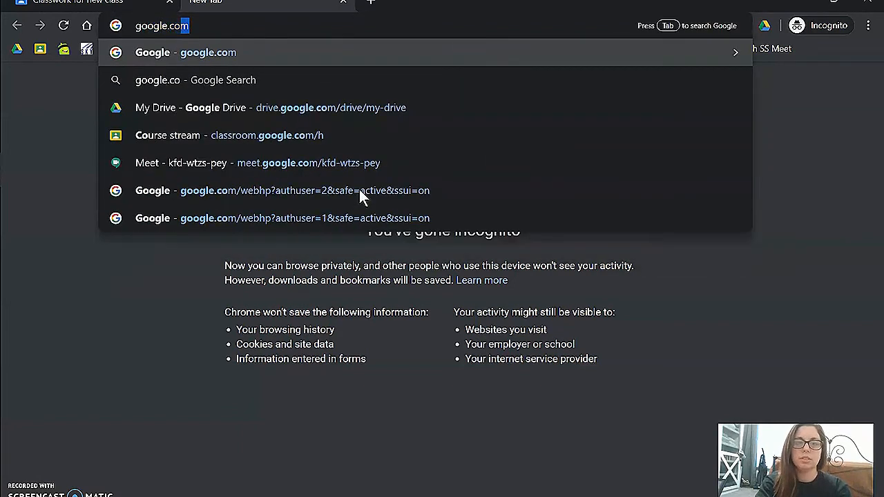
key(Return)
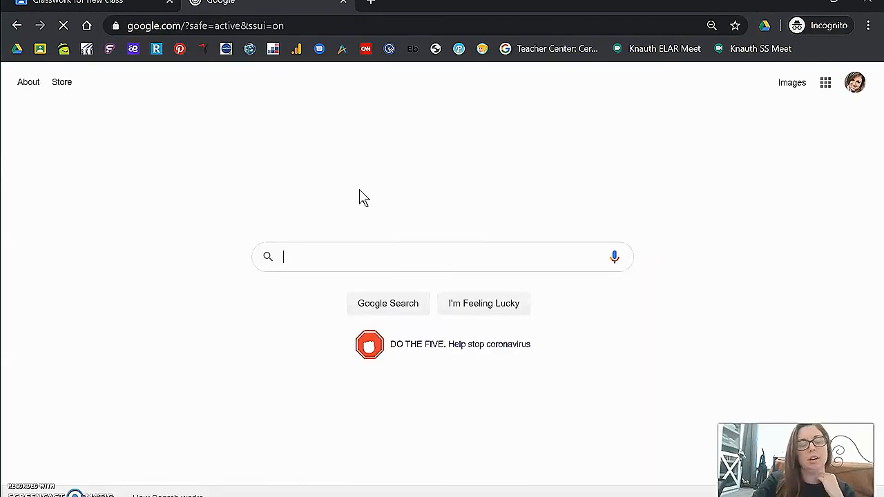
click(471, 344)
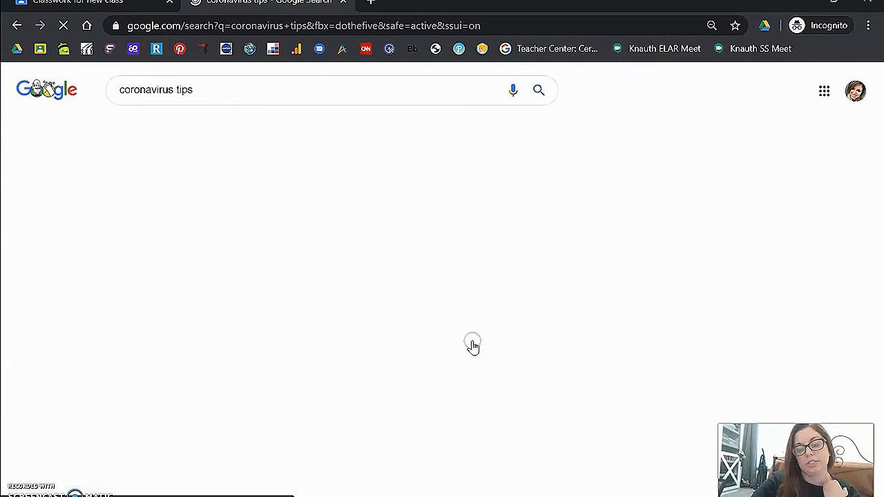
click(277, 26)
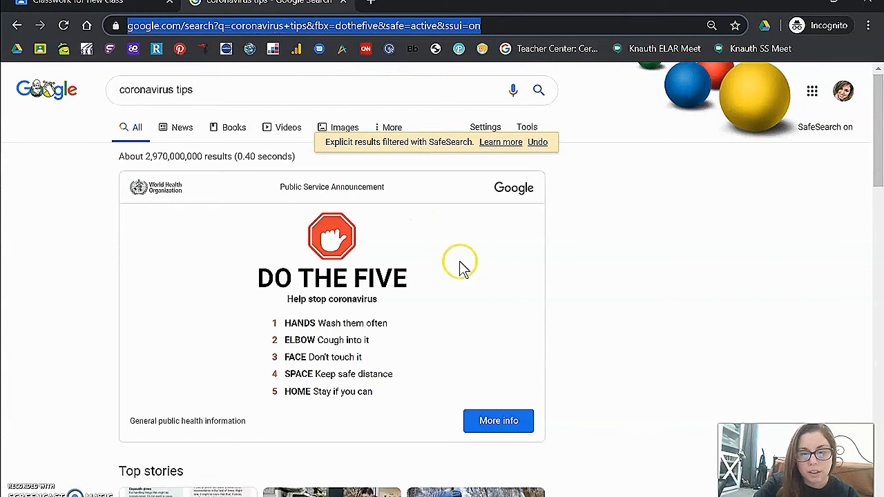
click(473, 419)
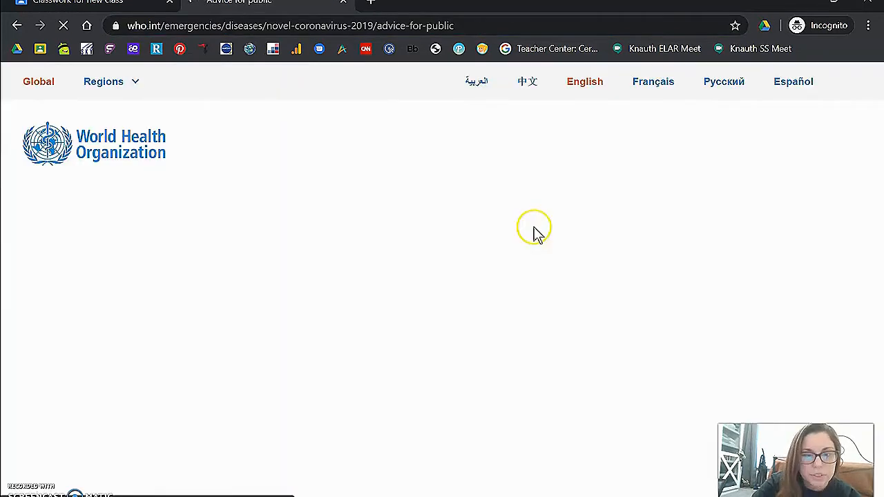
click(291, 25)
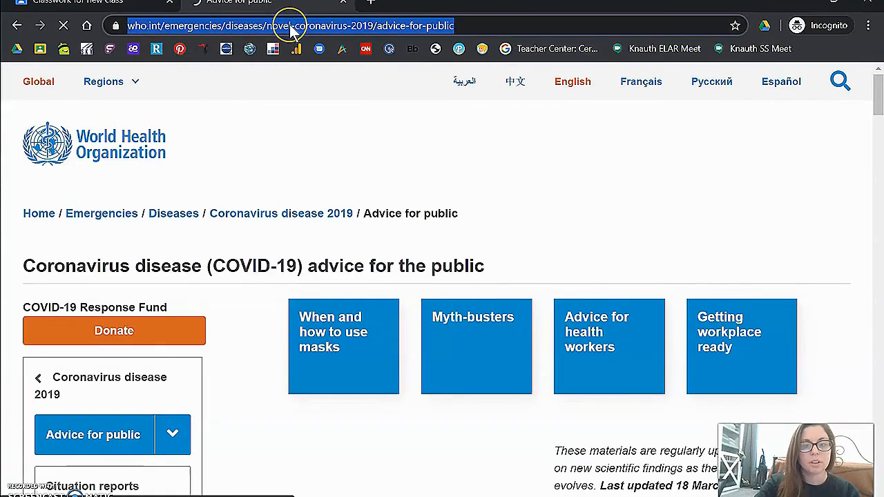
- Return to the Classroom question and attach the copied WHO "Advice for public" page as a link
click(42, 3)
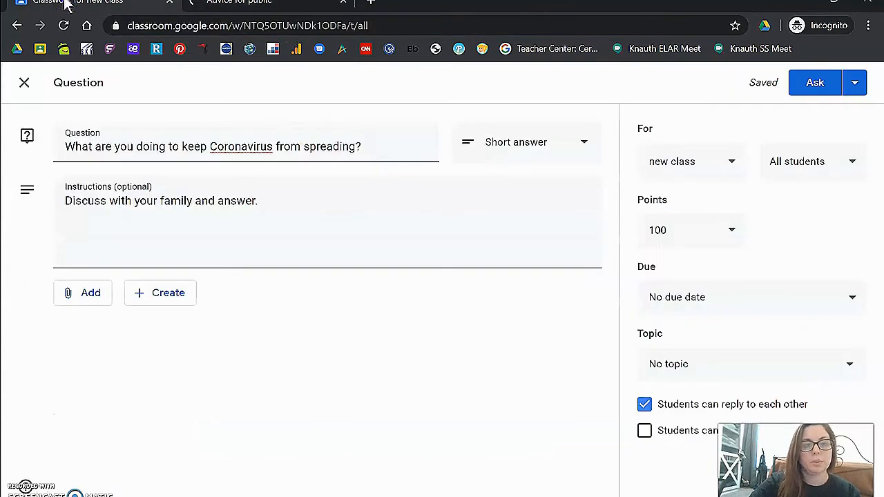
click(87, 294)
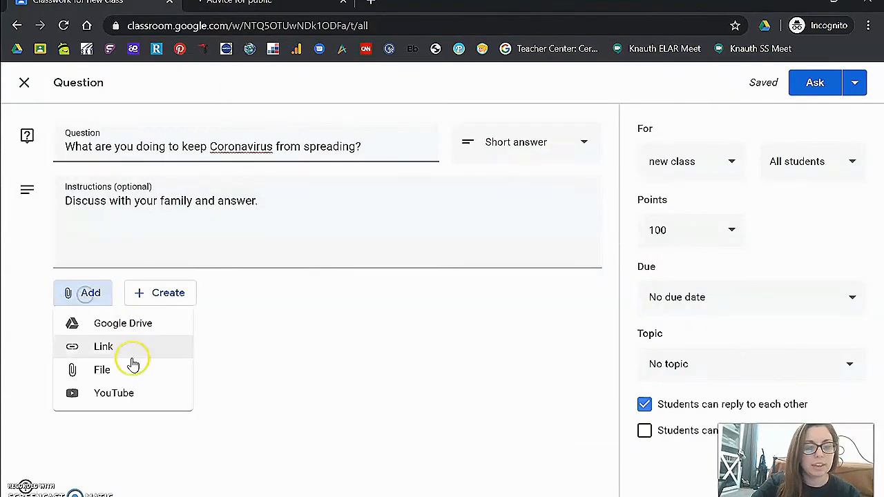
click(104, 348)
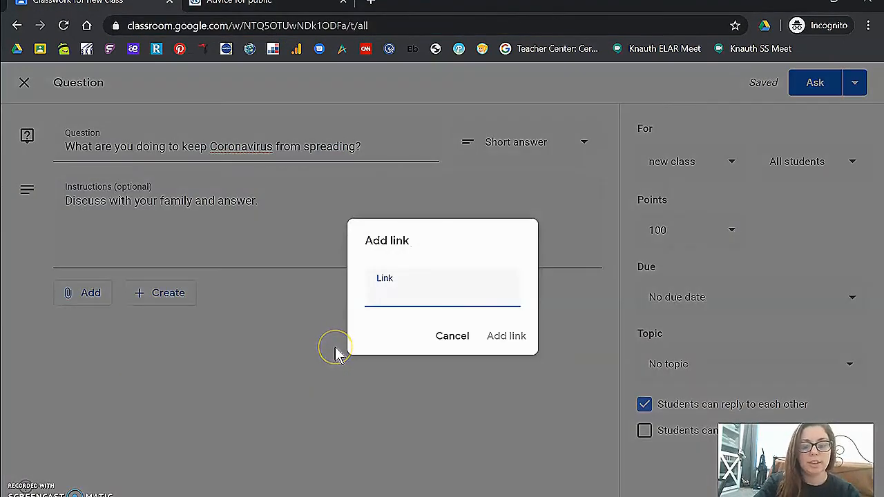
key(ctrl+v)
click(504, 337)
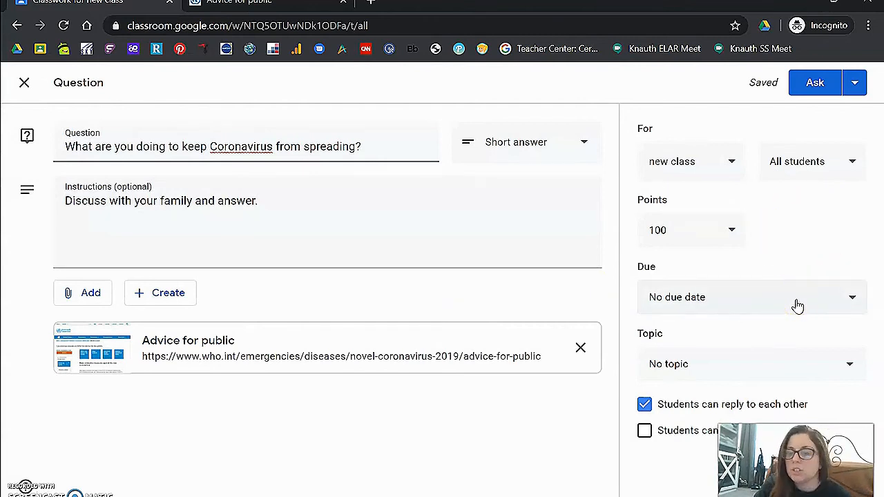
- Create a new topic named "Discussion Questions" for the coronavirus question
click(744, 373)
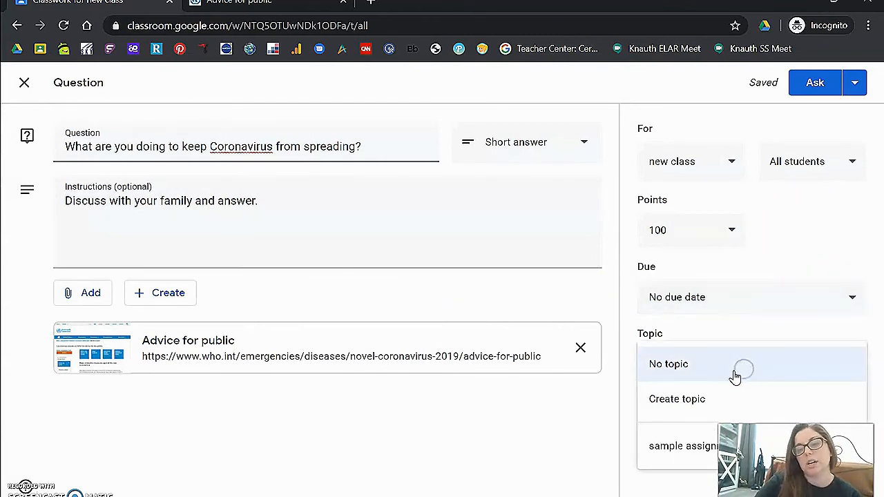
click(681, 400)
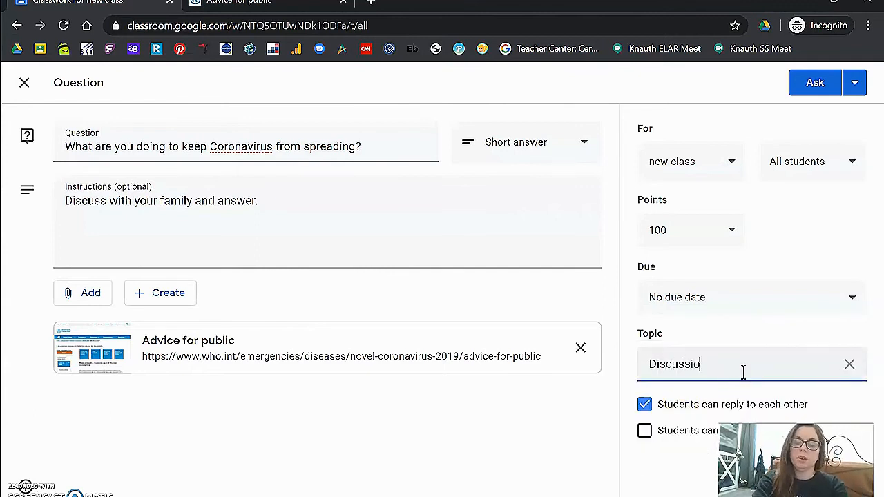
text(Discussion Questions)
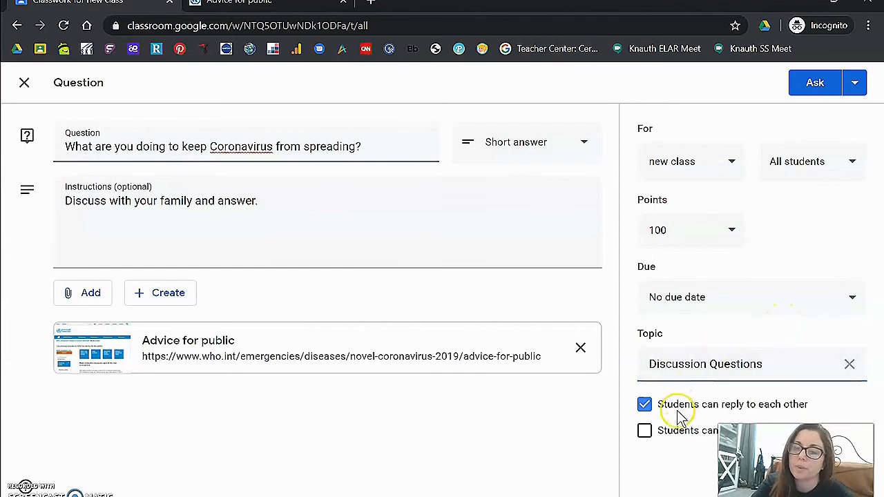
- Enable the second student permission, below the reply option, and publish the coronavirus question to the class
click(646, 433)
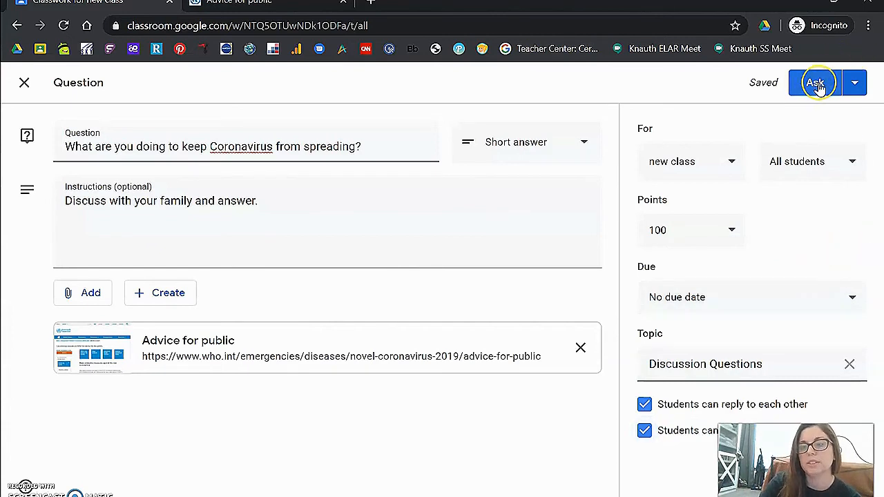
click(854, 83)
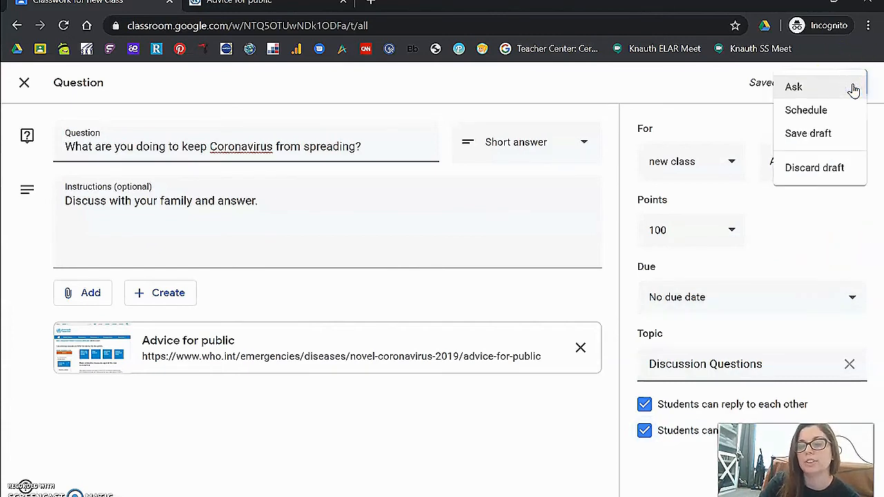
click(723, 93)
click(812, 86)
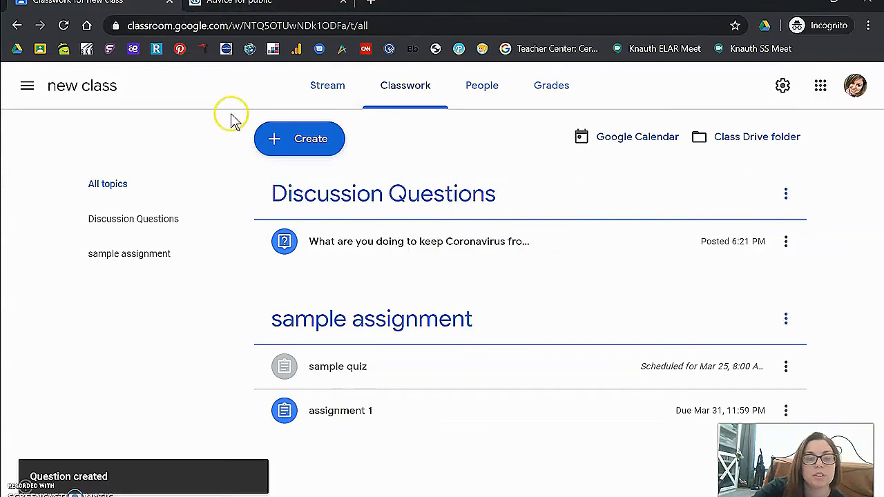
- Start a new classwork material and attach the "Good Things 3A" document from Google Drive
click(299, 141)
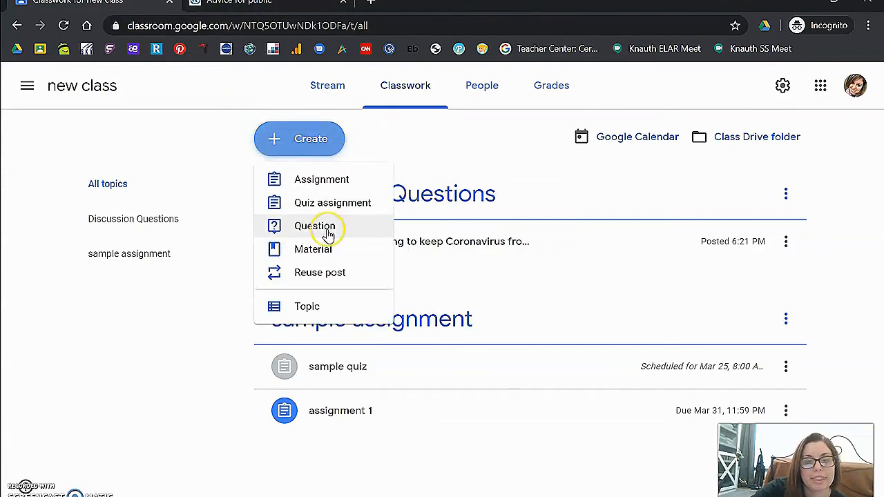
click(314, 250)
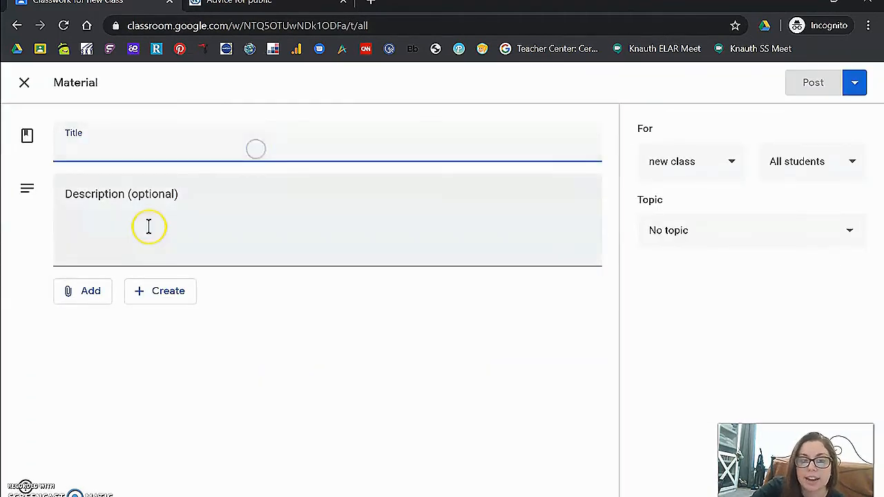
click(85, 300)
click(119, 325)
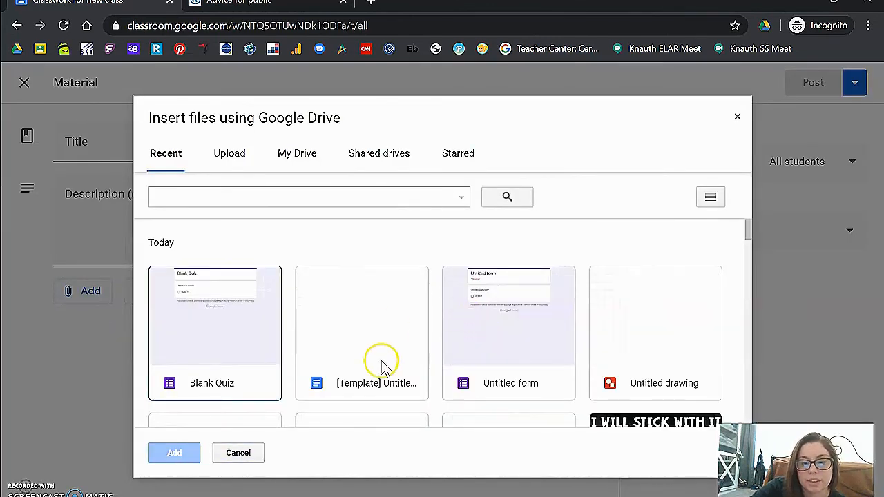
scroll(381, 360, down, 2)
scroll(382, 366, down, 3)
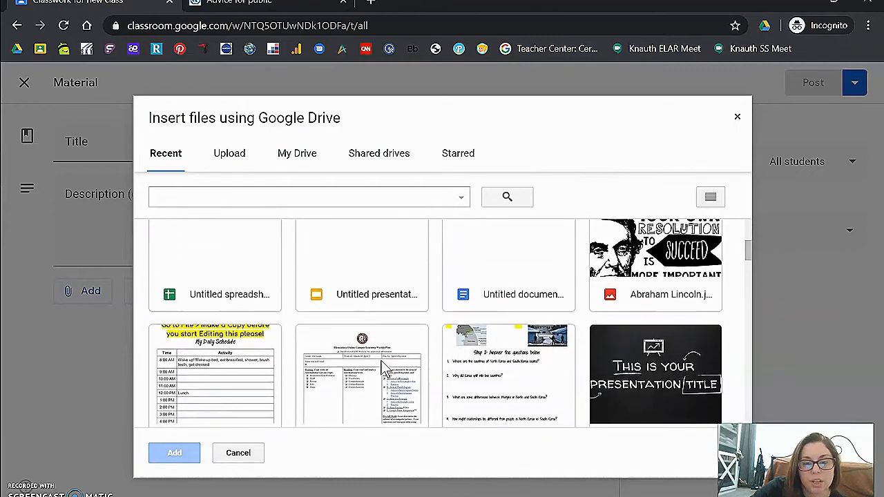
scroll(414, 337, down, 1)
scroll(415, 337, up, 2)
scroll(414, 338, down, 3)
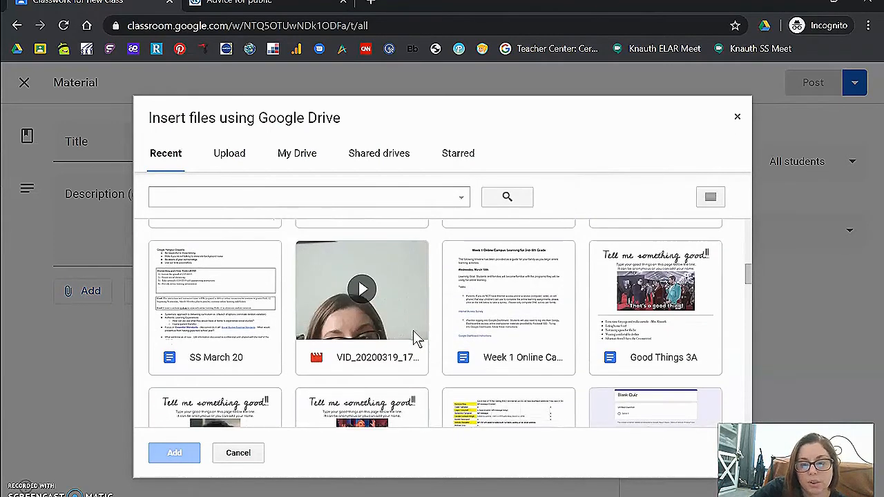
scroll(539, 331, down, 1)
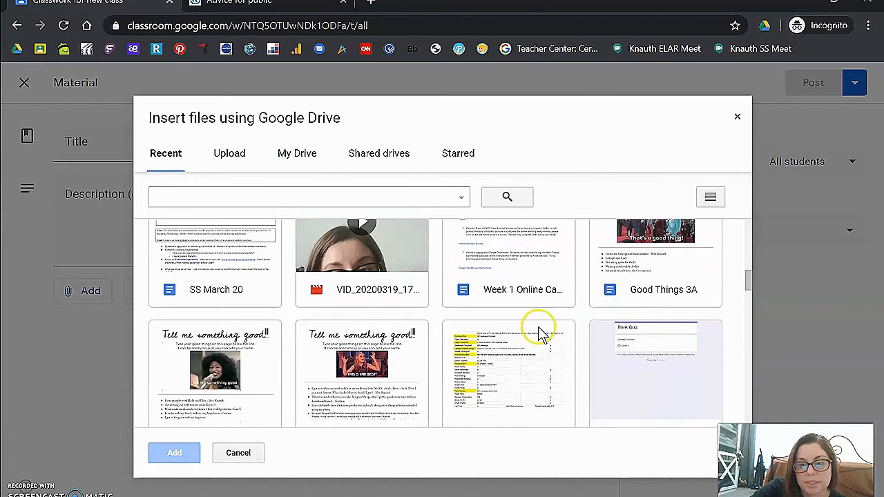
double_click(691, 261)
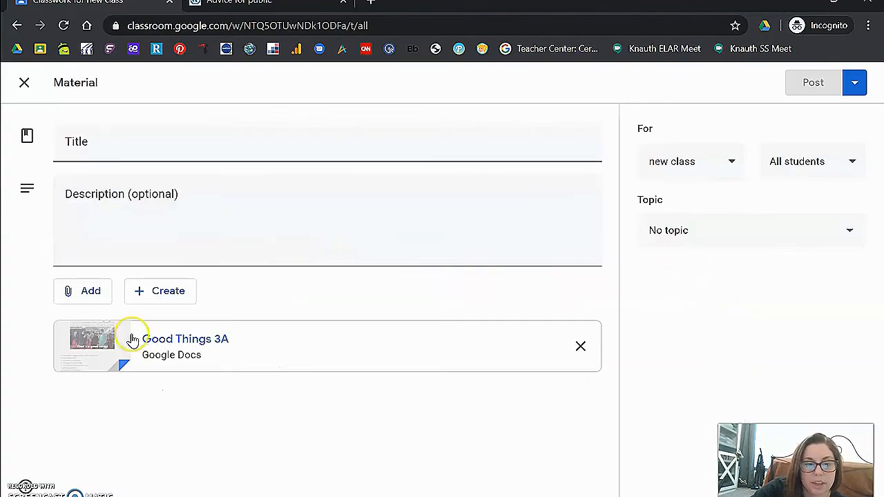
- Open the attached "Good Things 3A" document, look through the responses below the line, and close it again
click(166, 344)
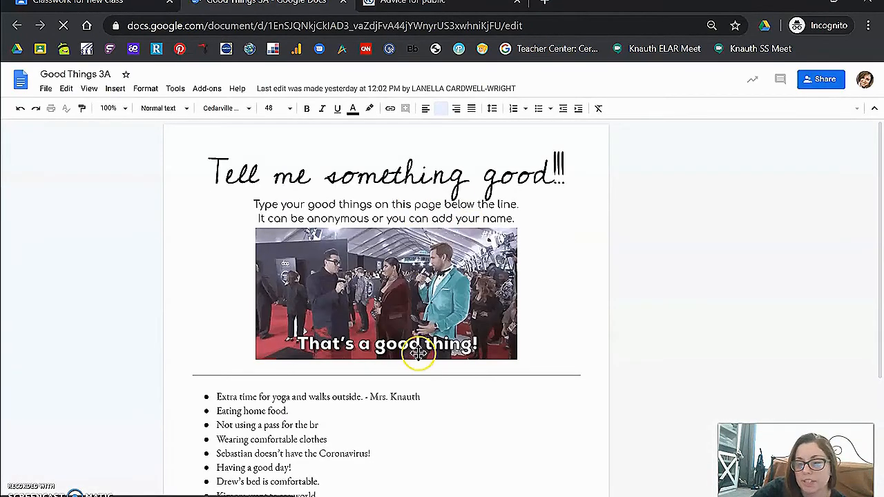
scroll(420, 343, down, 2)
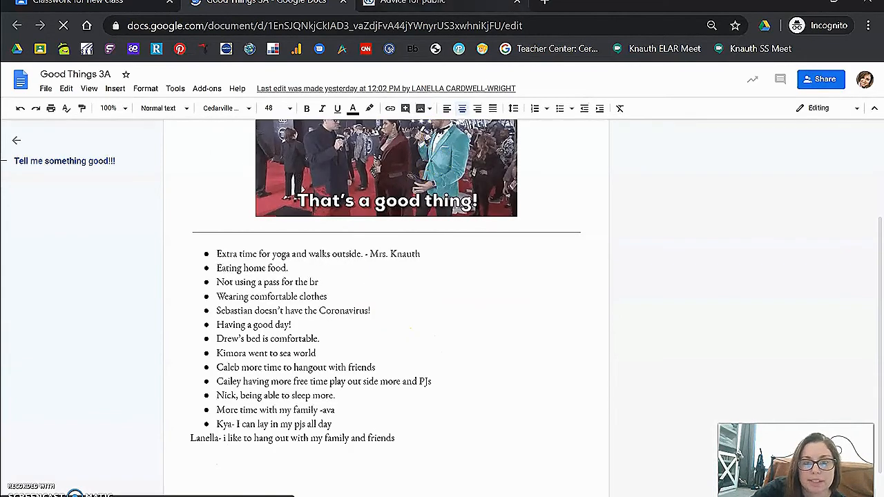
click(345, 4)
- Title the material "Tell me something good - weekly response" and describe it as "Do this once a week."
click(246, 139)
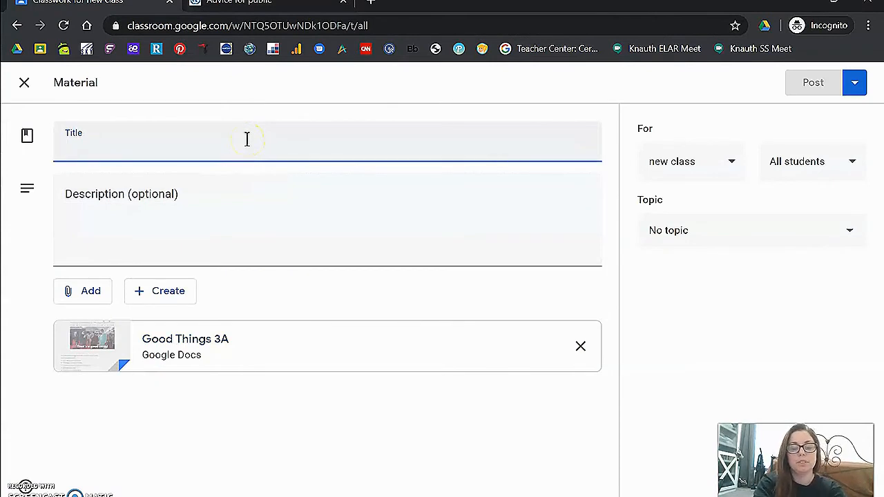
text(Tell me something good - weekly response)
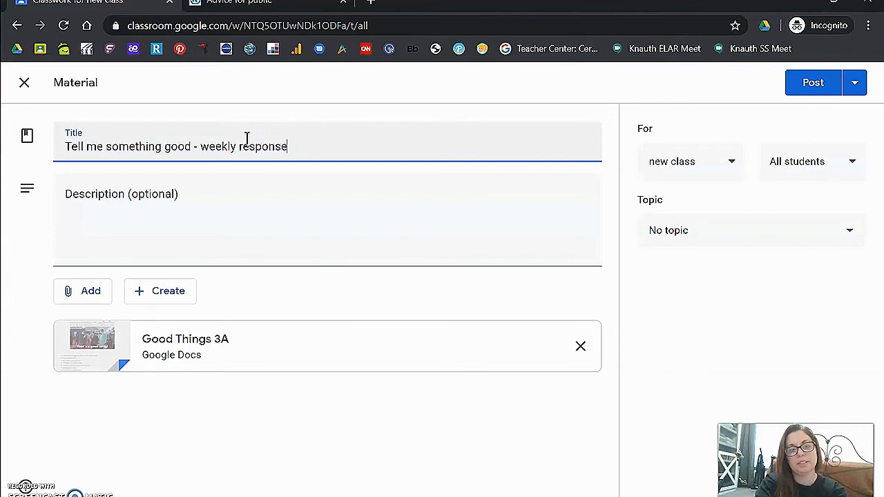
key(Tab)
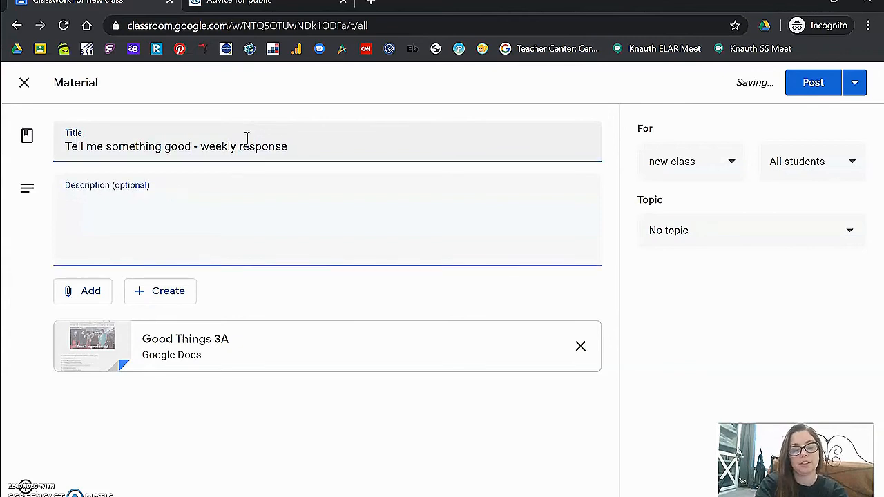
text(Do this once a week.)
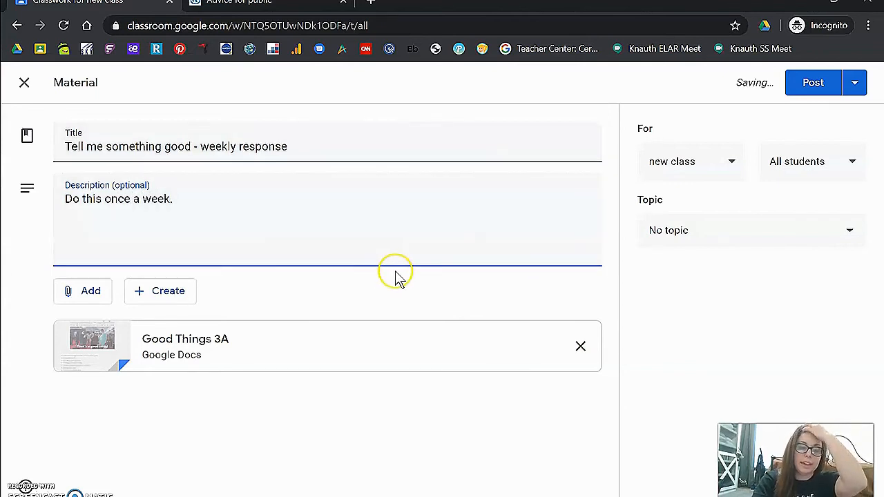
- Create a new topic named "Weekly Things/ Materials/ Notes" for the weekly response material
click(720, 166)
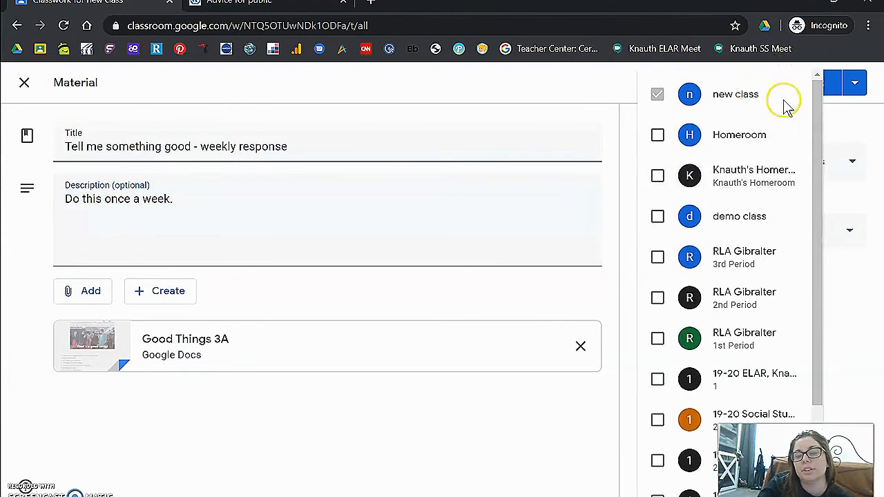
click(855, 123)
click(734, 240)
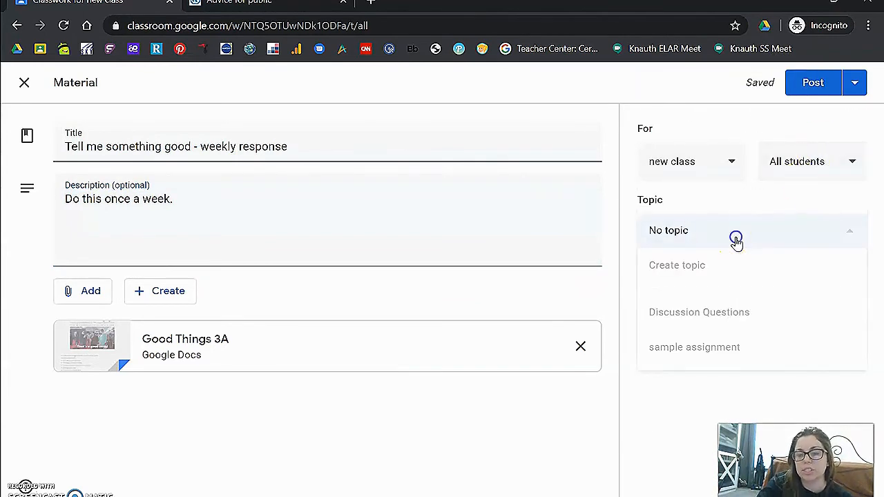
click(700, 274)
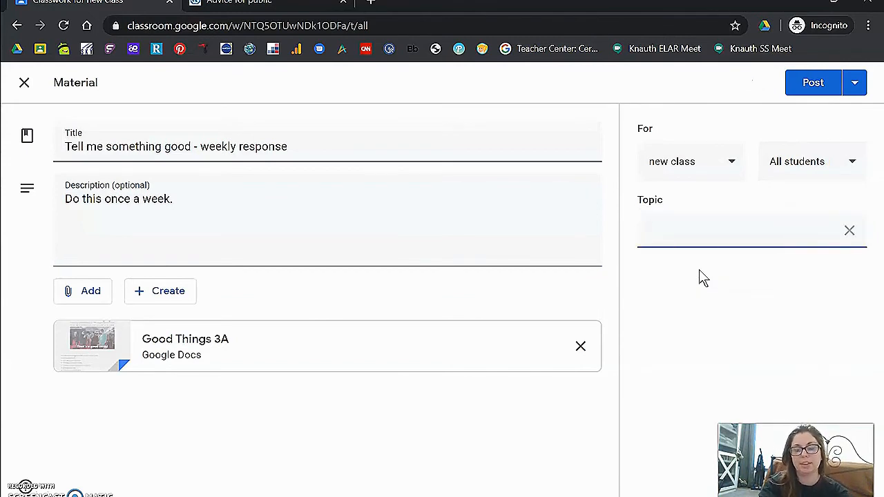
text(Weekl)
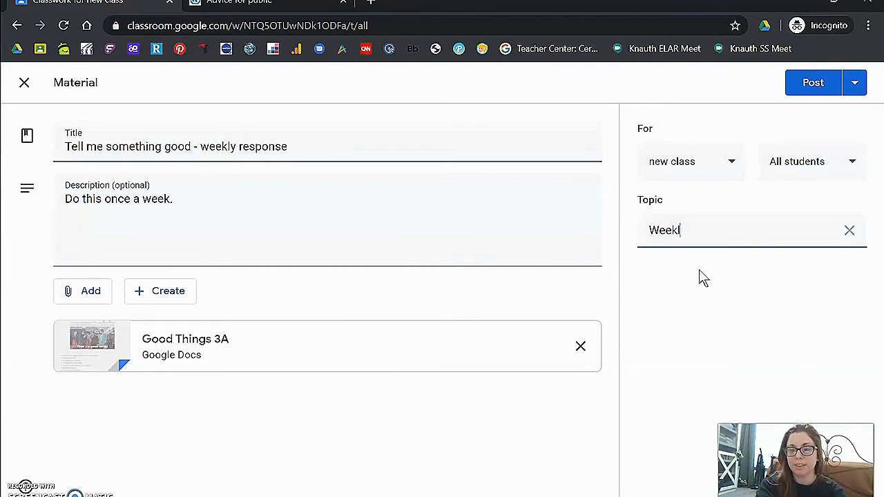
text(y Things/)
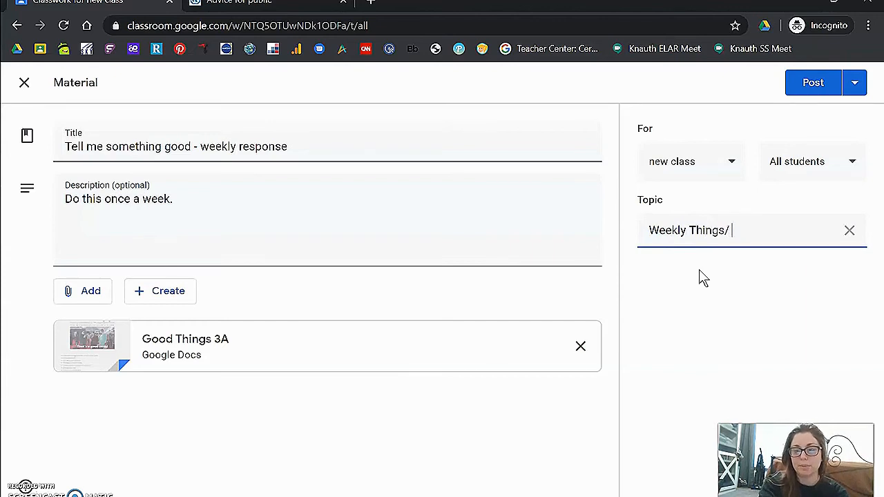
text( Materi)
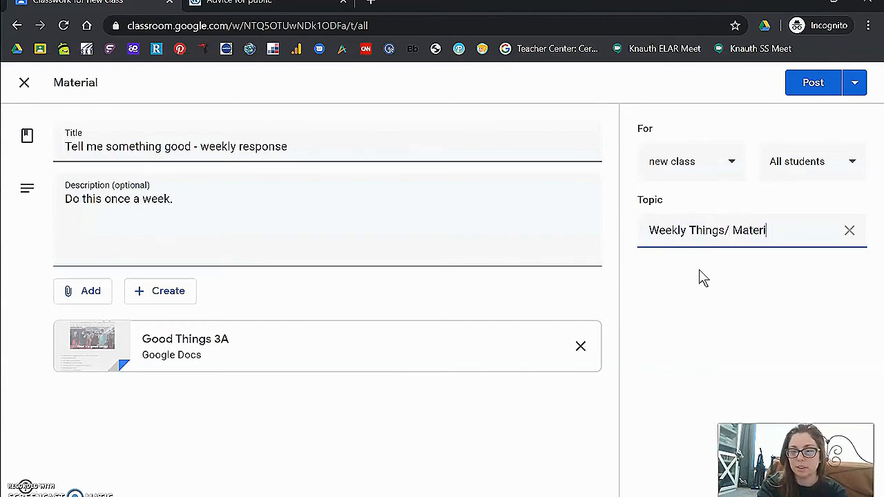
text(als/ Notes)
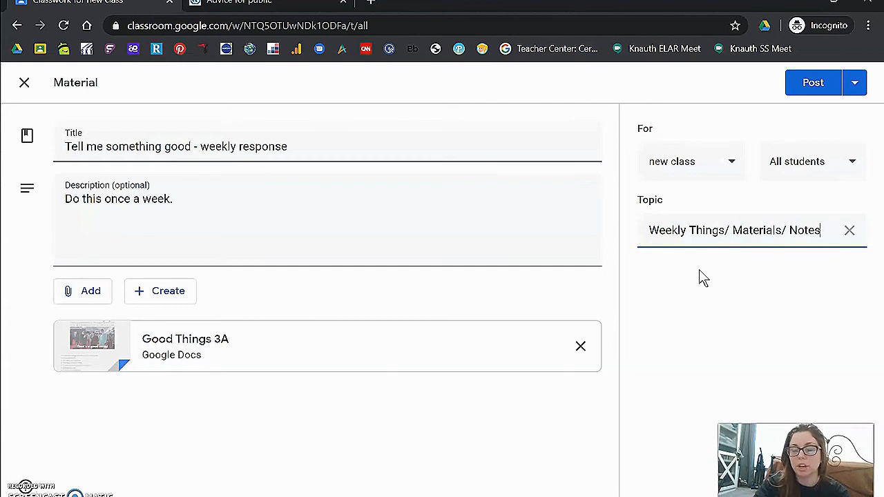
click(715, 277)
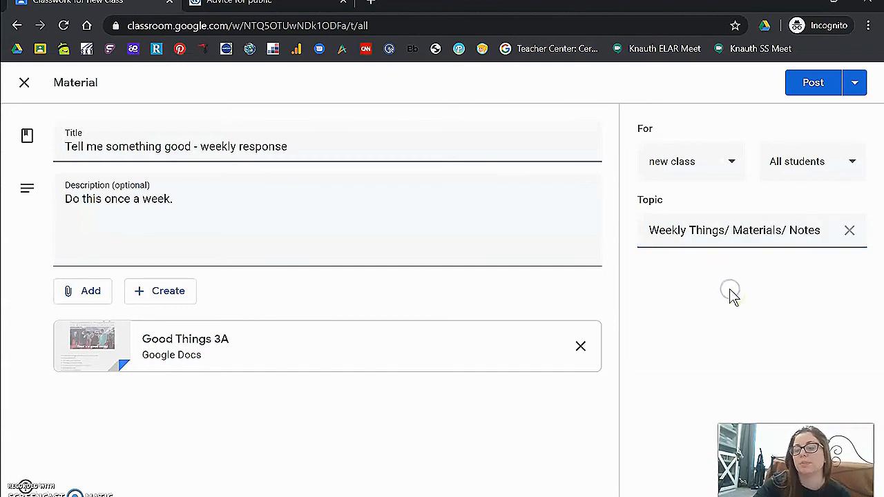
- Post the weekly response material to the class and look over the classwork list
click(815, 83)
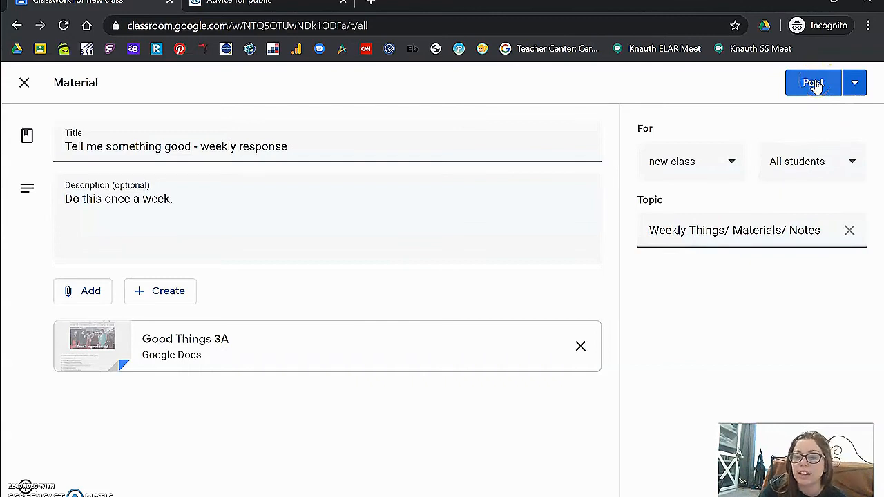
click(815, 84)
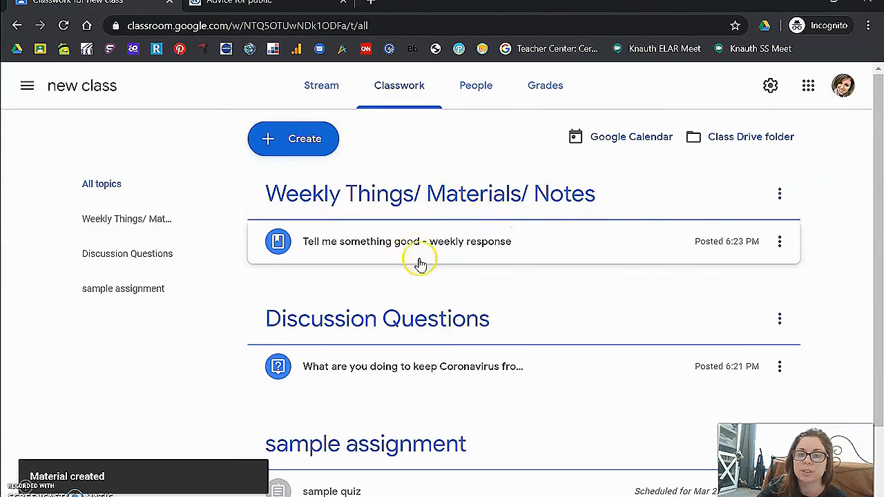
scroll(446, 372, down, 2)
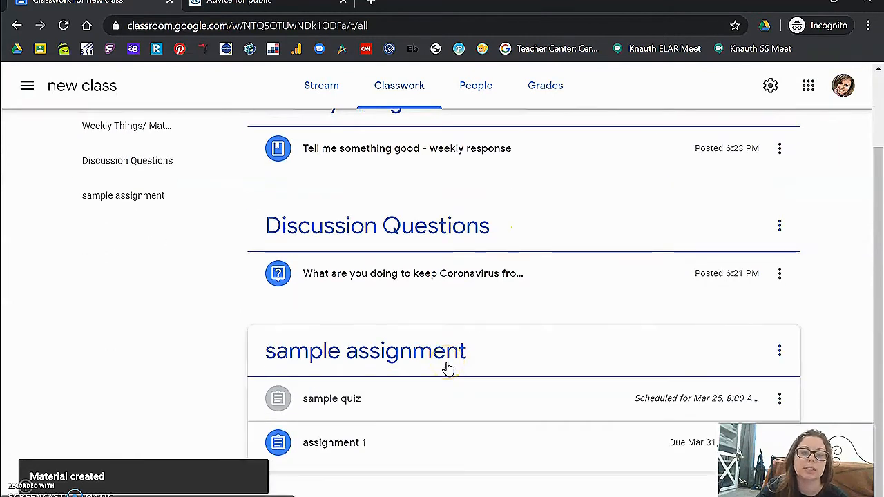
scroll(493, 232, up, 2)
- Reuse the "GoNoodle from Home" post from the 19-20 Social Studies 2B class as a new material, without copying its attachments
click(312, 141)
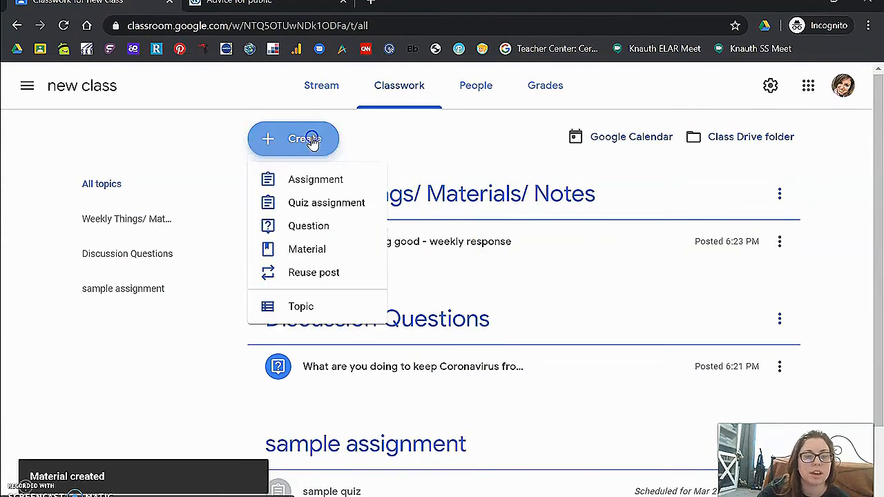
click(317, 273)
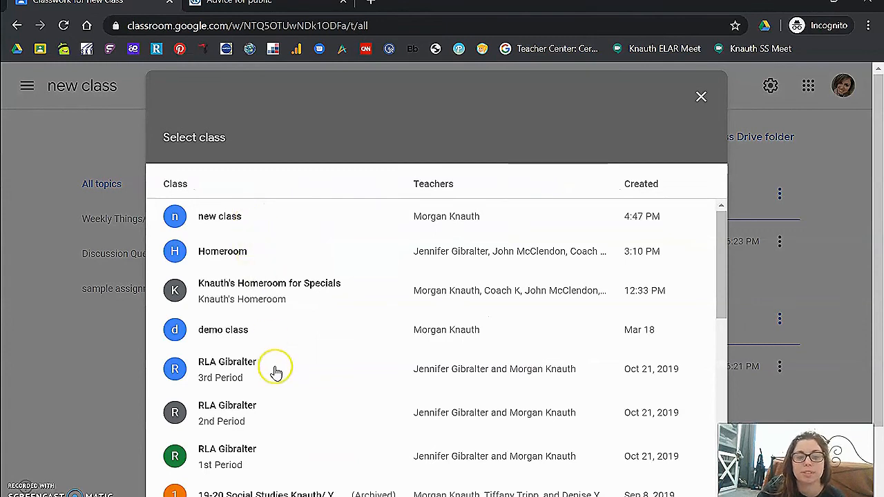
scroll(275, 372, down, 4)
scroll(275, 372, down, 3)
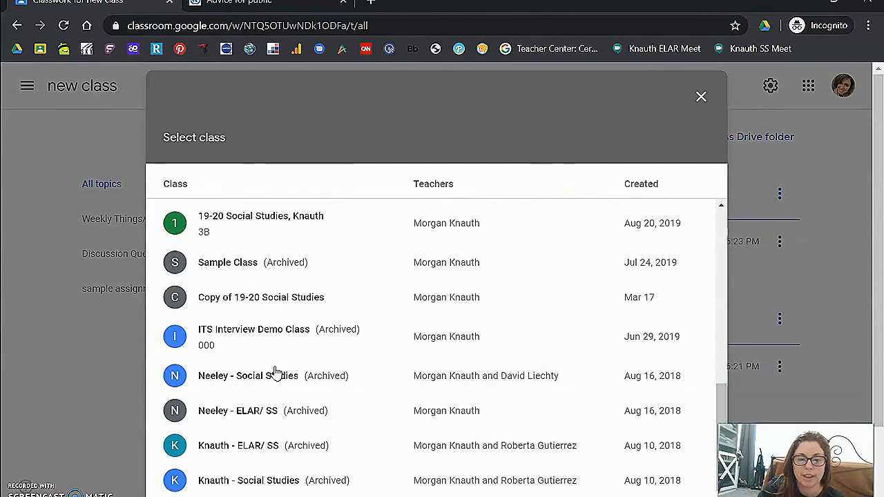
scroll(275, 372, up, 7)
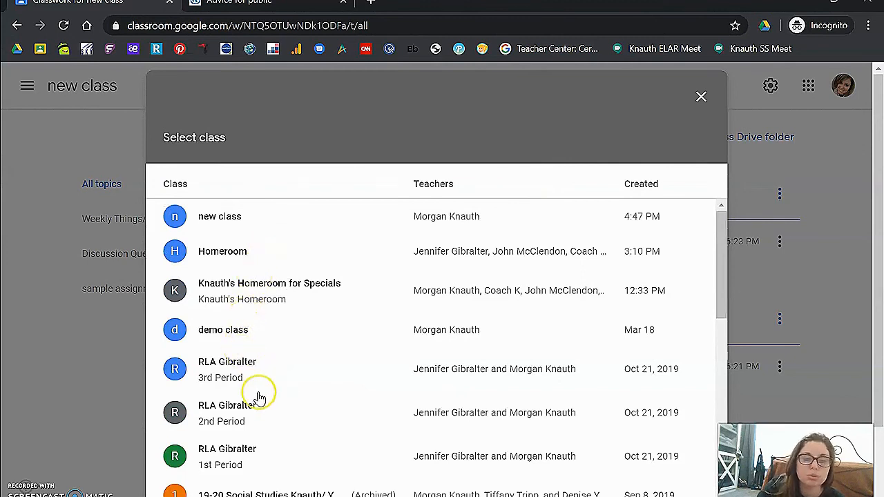
scroll(362, 420, down, 4)
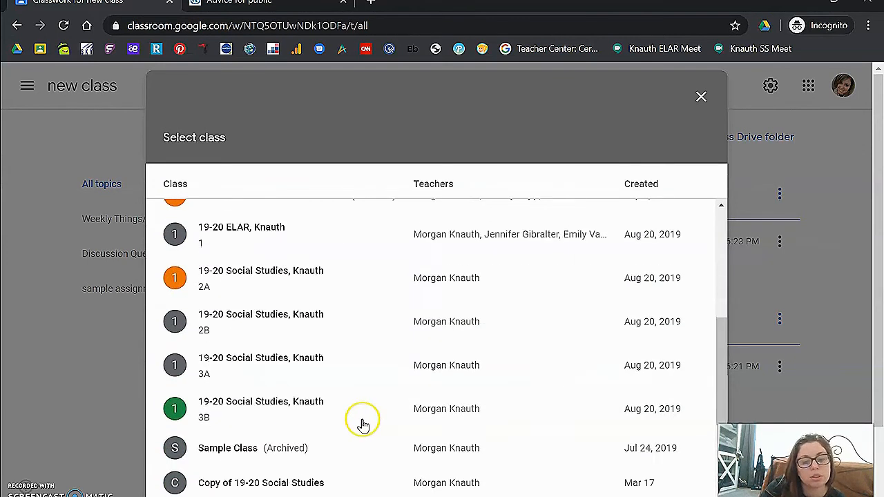
click(291, 322)
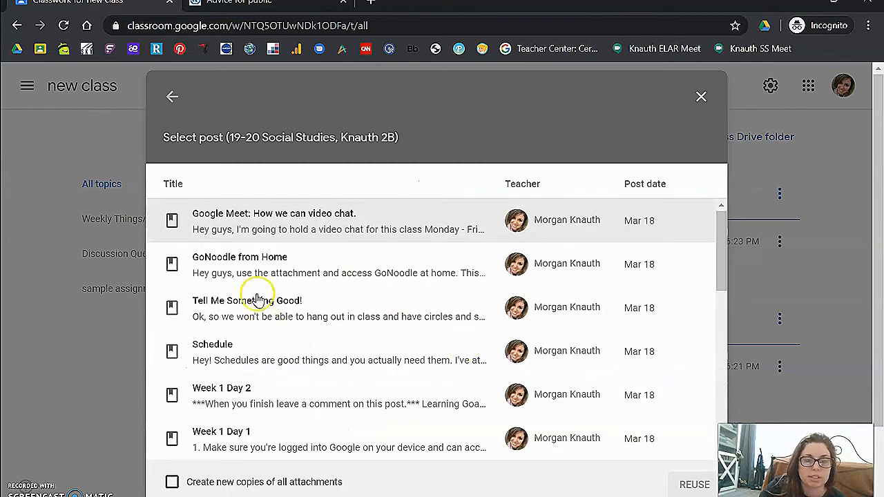
click(265, 260)
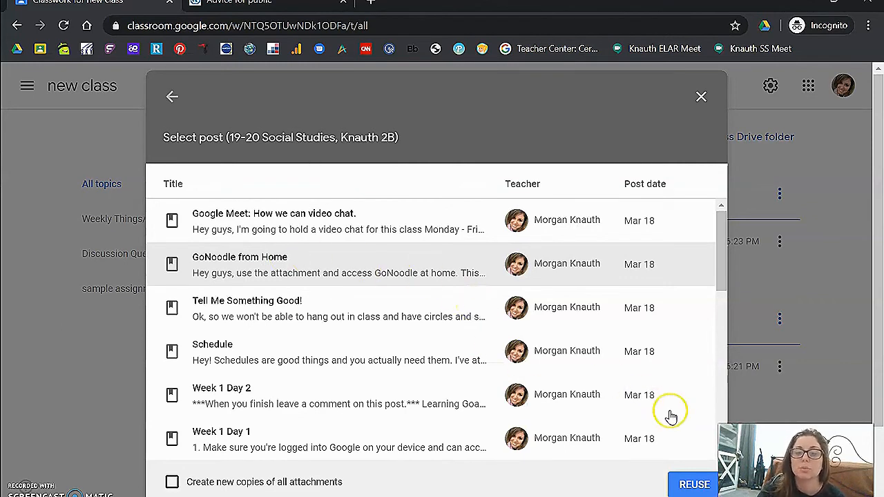
click(687, 485)
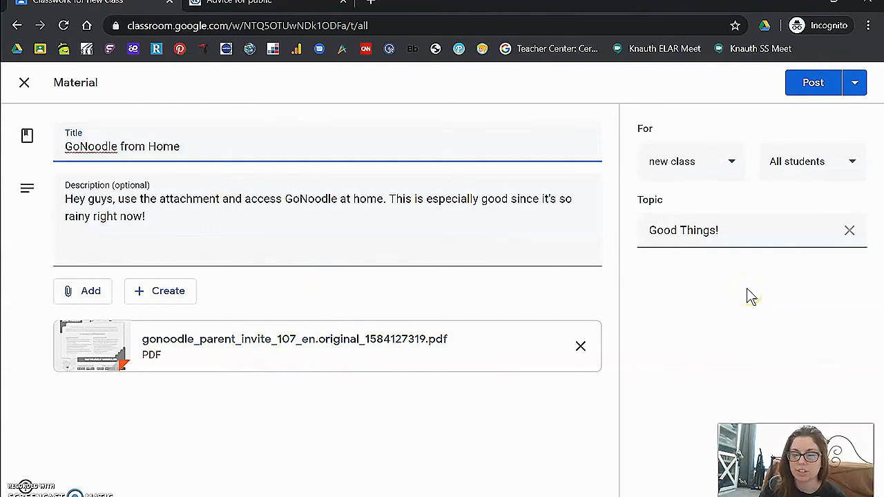
- File the "GoNoodle from Home" material under the "Weekly Things/ Materials/ Notes" topic and post it to the class
click(850, 232)
click(750, 237)
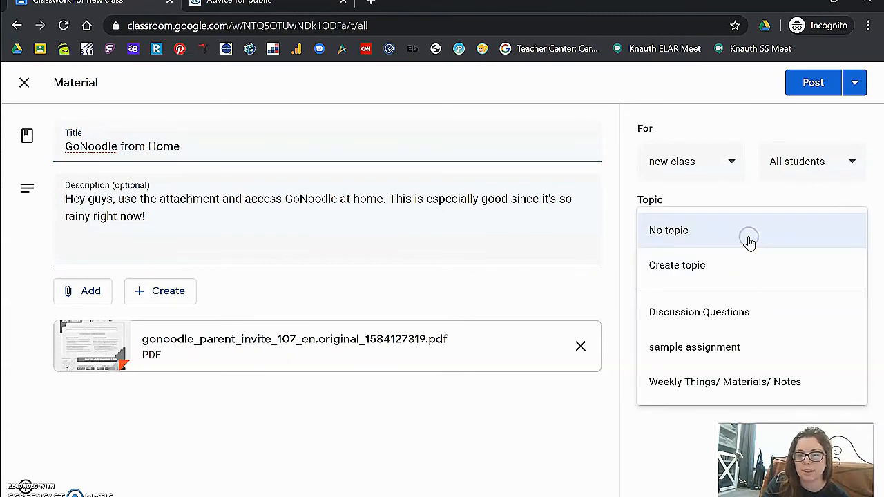
click(691, 384)
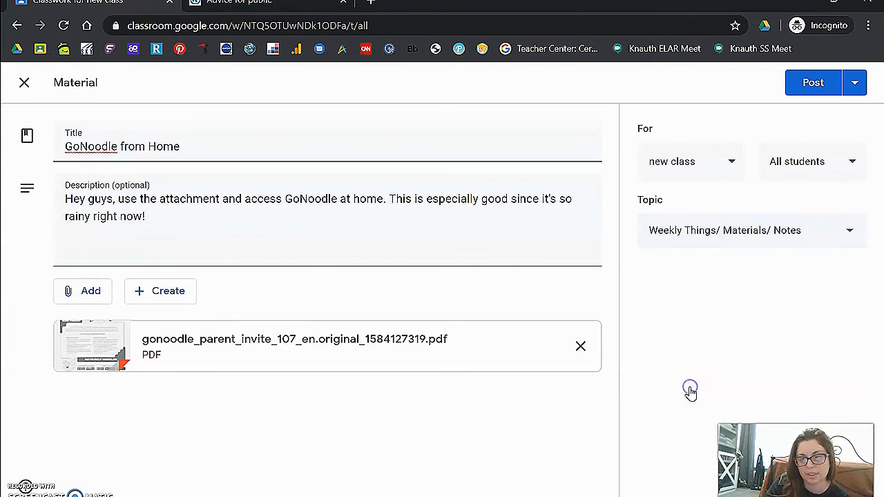
click(778, 364)
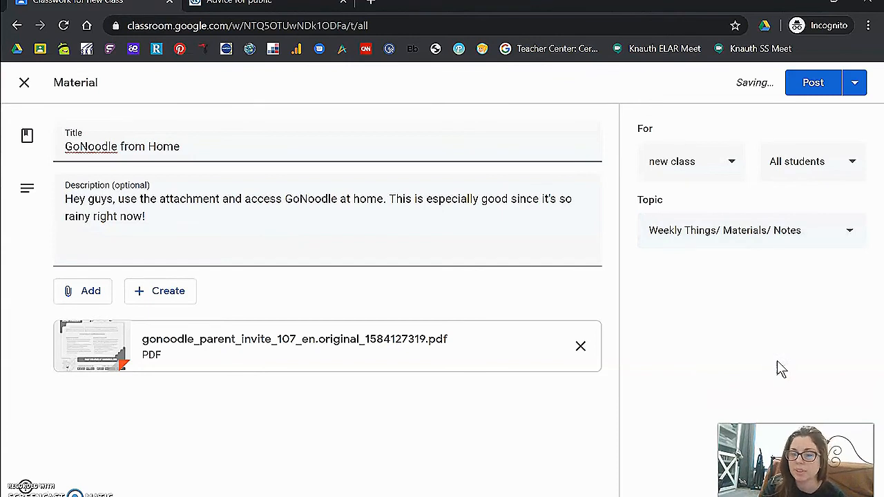
click(813, 97)
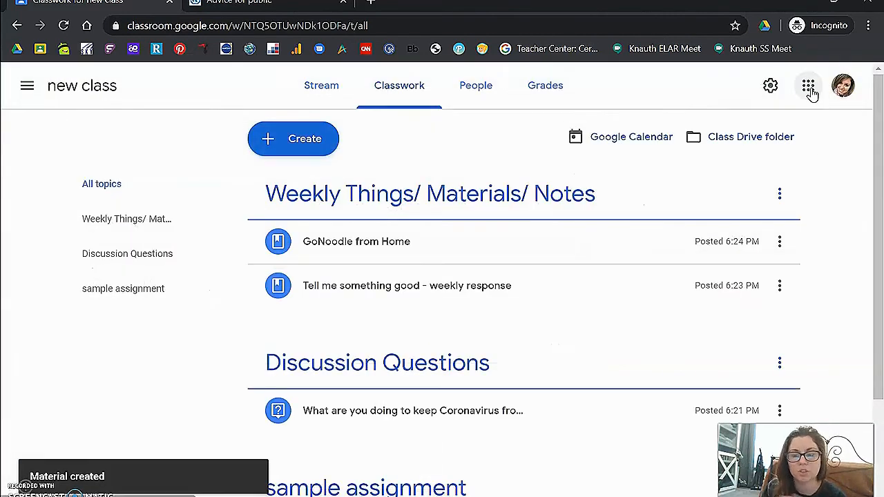
click(296, 139)
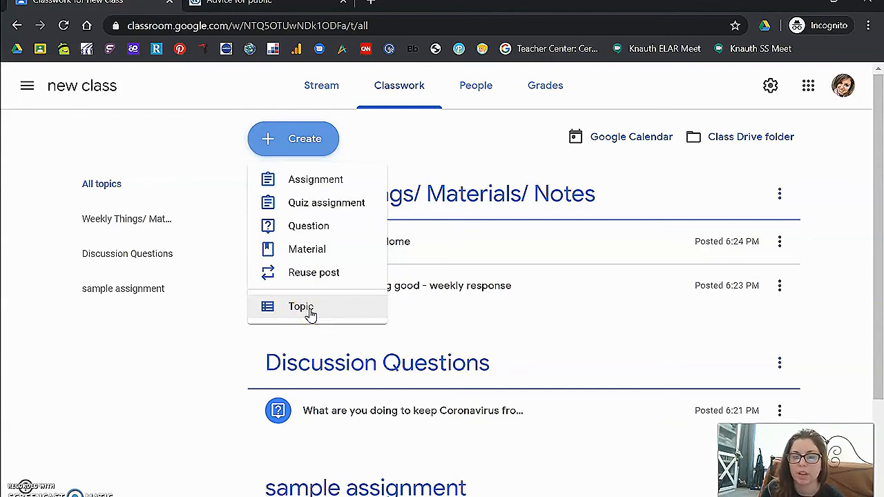
click(310, 312)
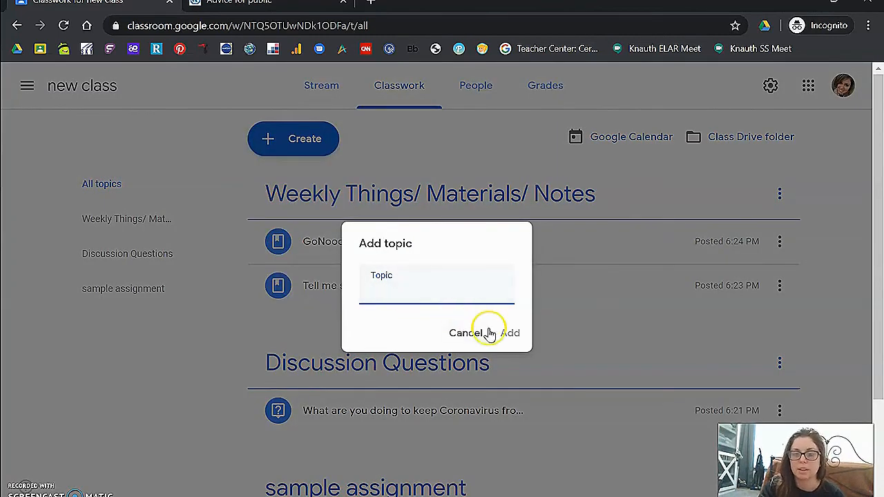
click(466, 334)
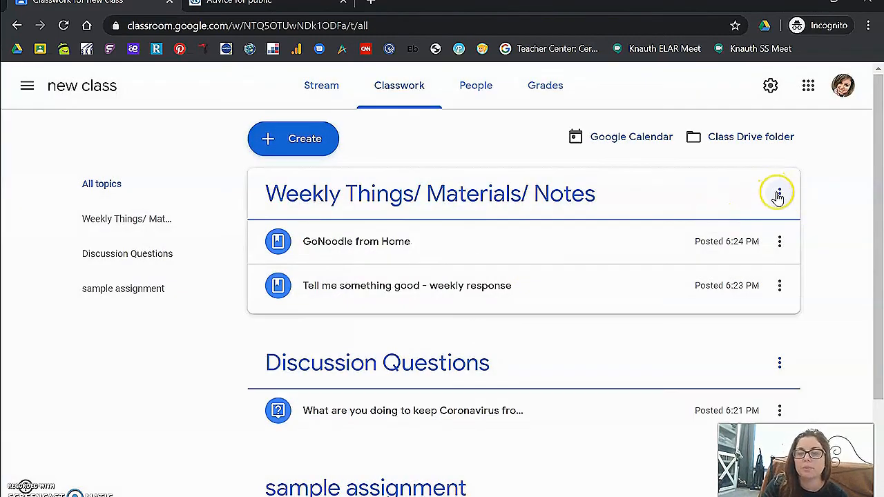
- Move the "Weekly Things/ Materials/ Notes" topic below "Discussion Questions" and return it to first place
click(779, 193)
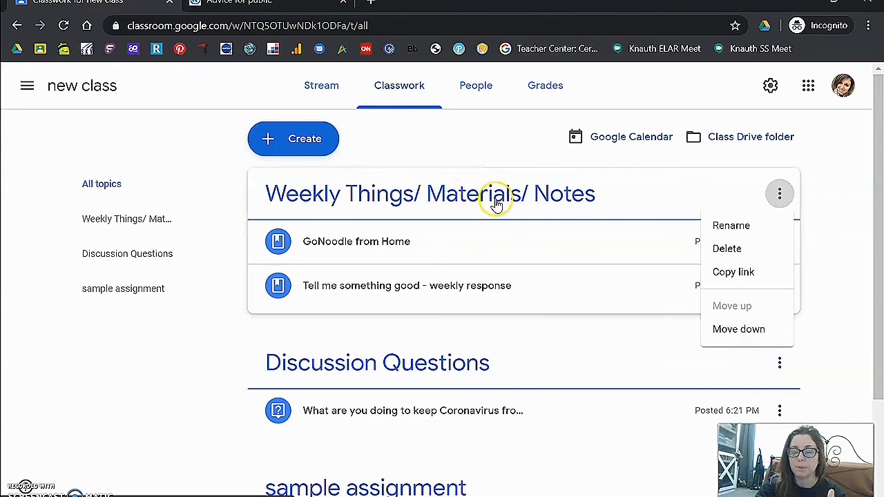
click(780, 198)
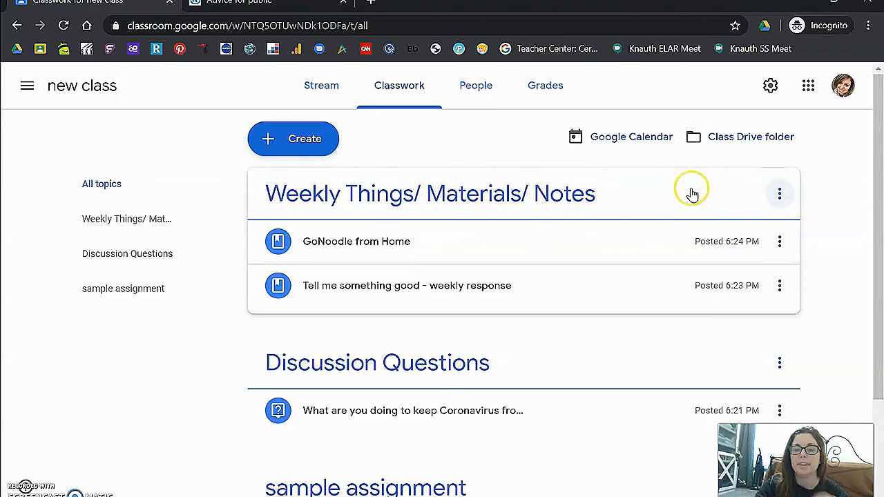
drag(481, 201, 439, 382)
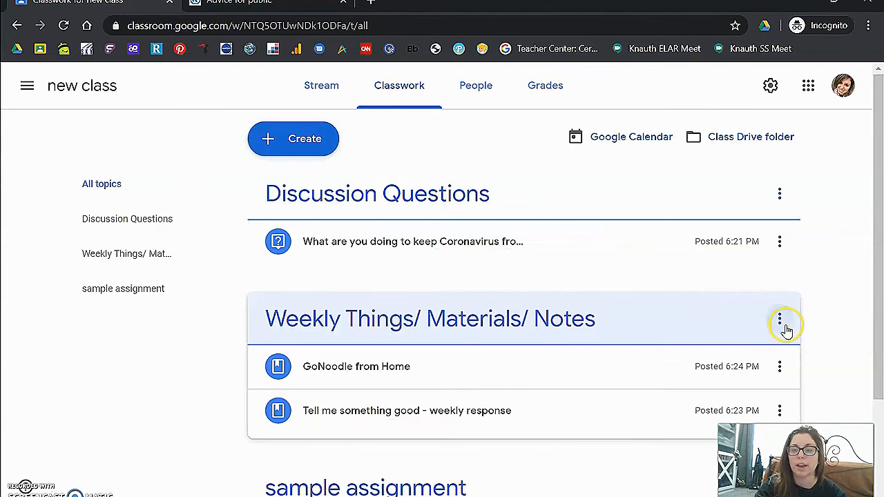
click(785, 325)
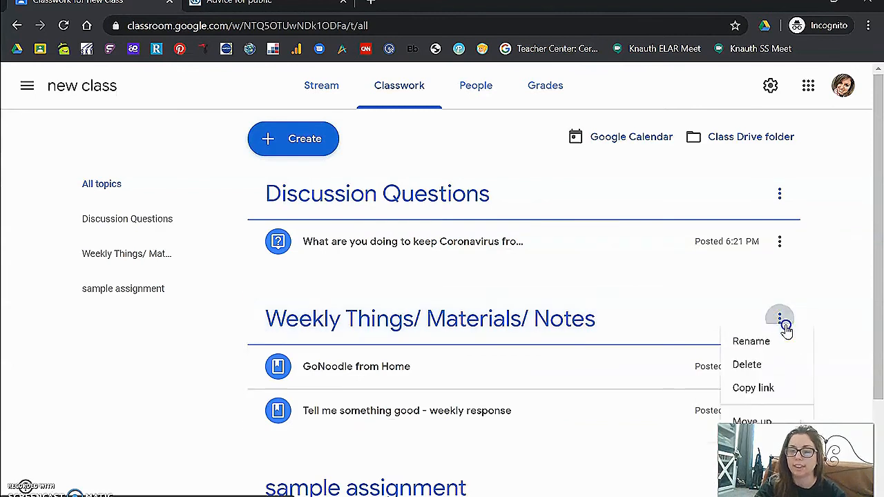
click(719, 432)
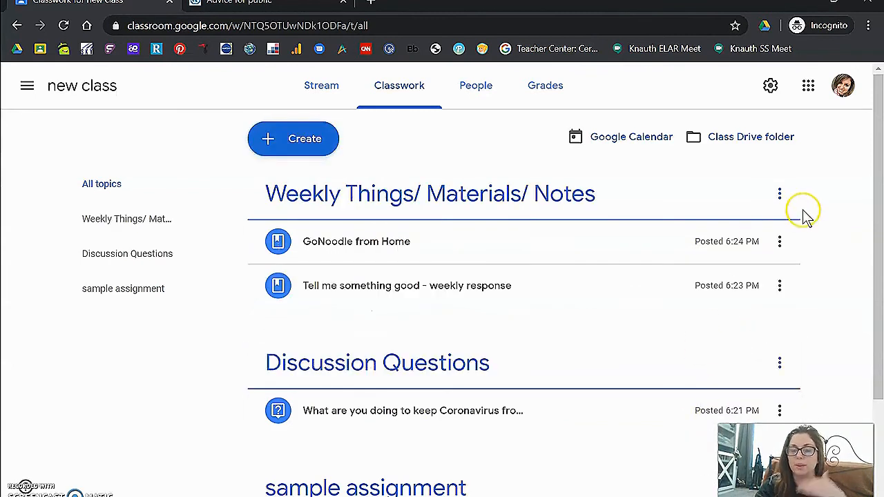
click(781, 243)
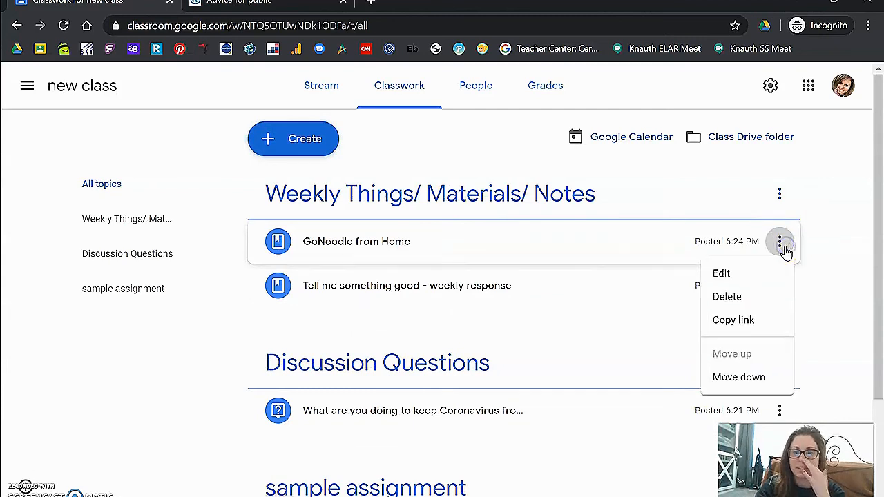
click(829, 273)
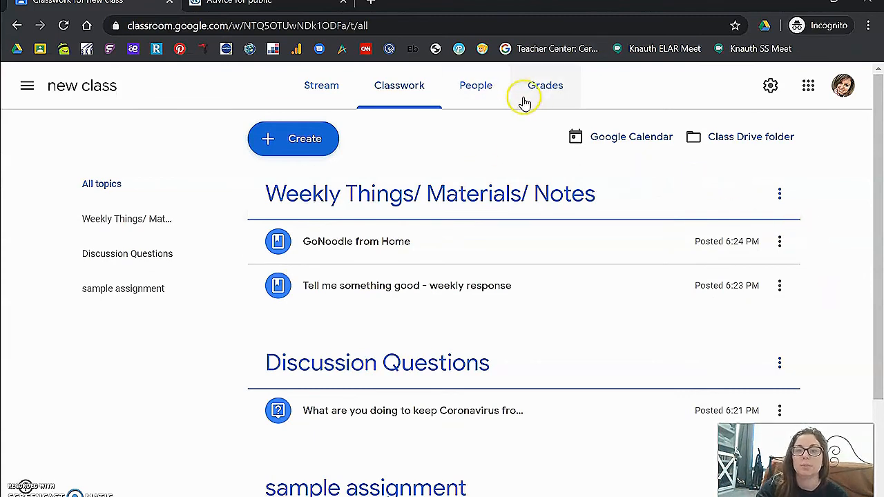
- Check the class gradebook and look over the classwork list down to the sample assignment topic
click(535, 102)
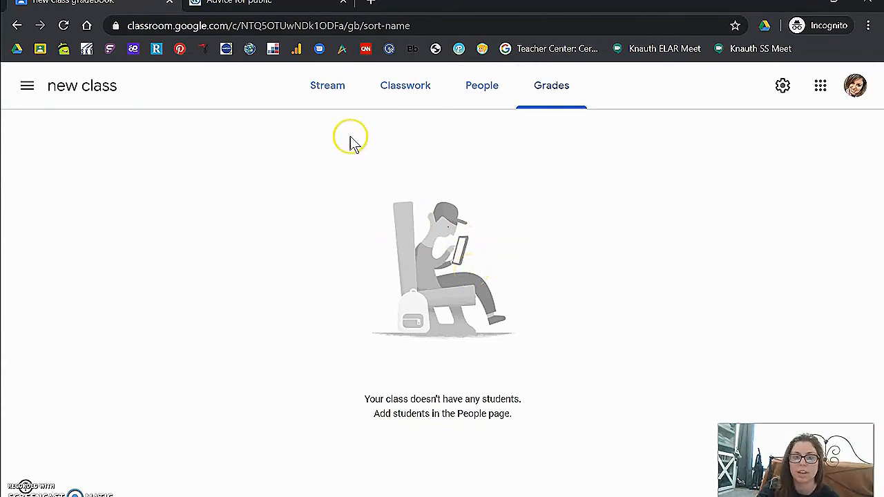
click(398, 97)
scroll(518, 325, down, 2)
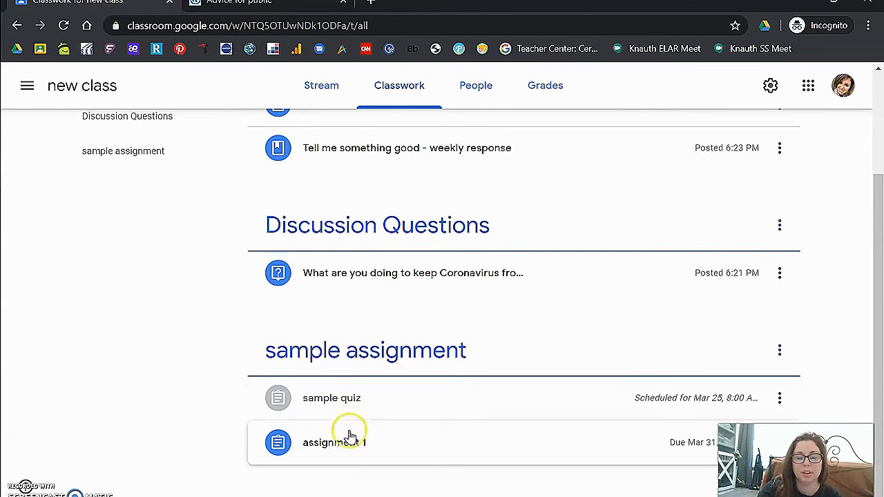
- Open the Coronavirus question's student answers from the gradebook and give the student a grade of 100
click(537, 95)
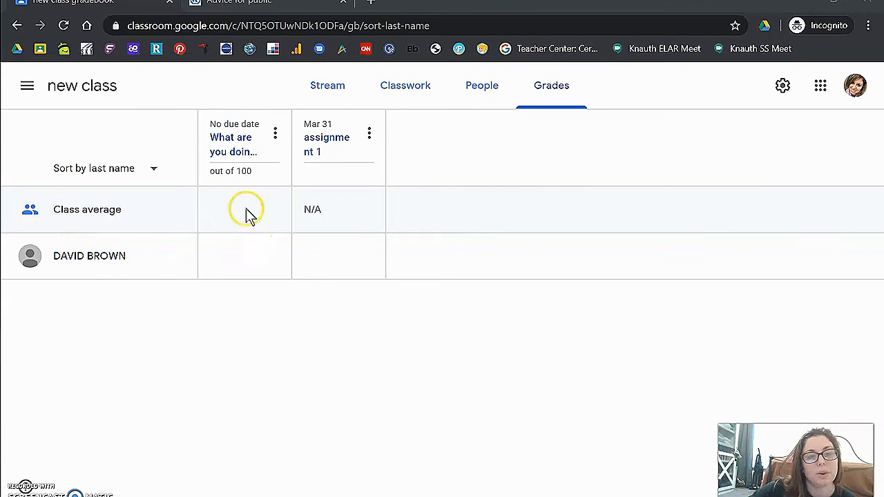
click(233, 148)
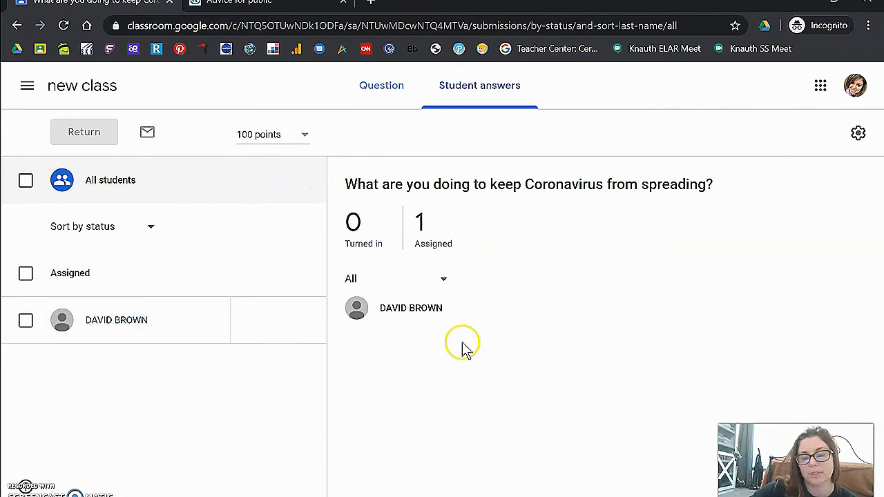
right_click(429, 386)
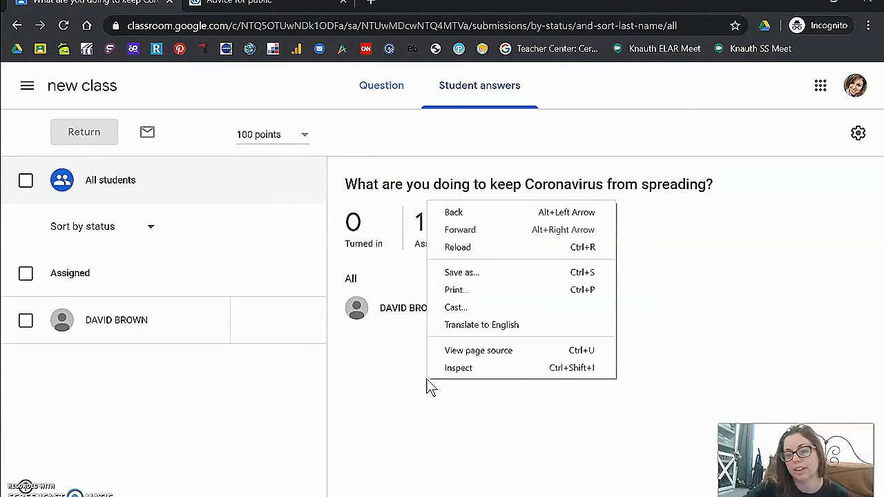
click(384, 387)
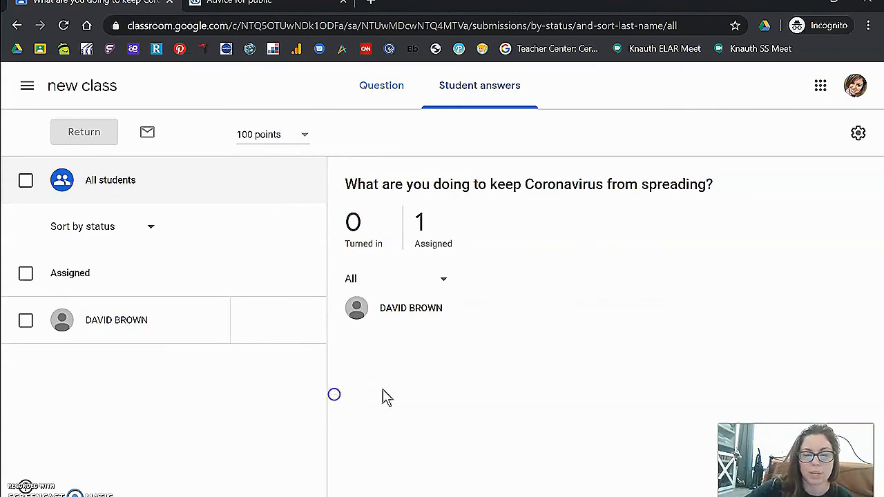
click(250, 318)
text(100)
click(265, 395)
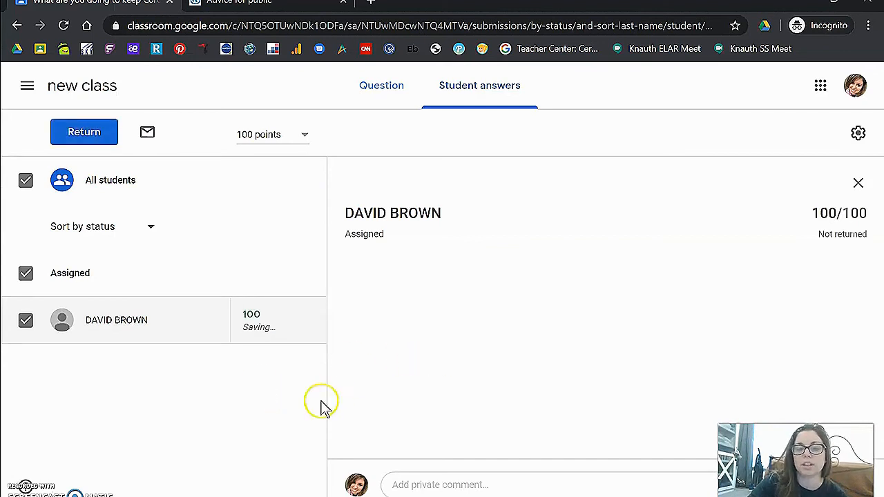
- Post the private comment "lksdjflk" on the student's answer
click(431, 484)
text(lksdjflk)
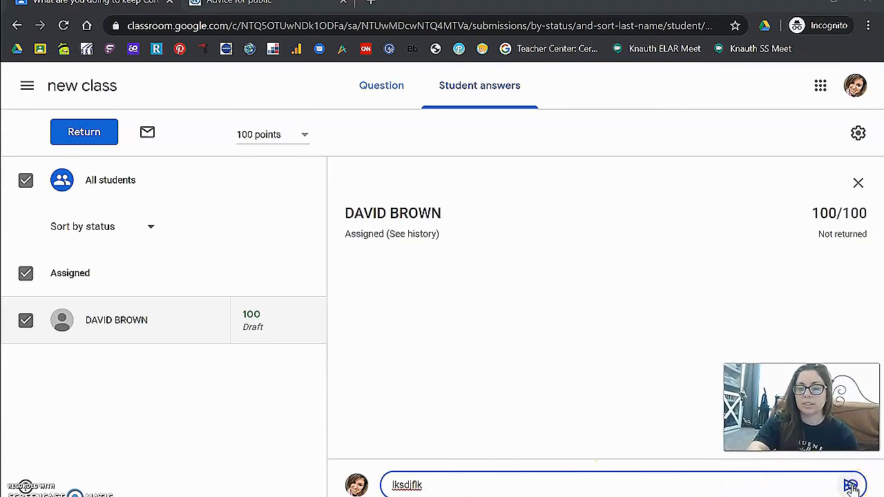
click(851, 487)
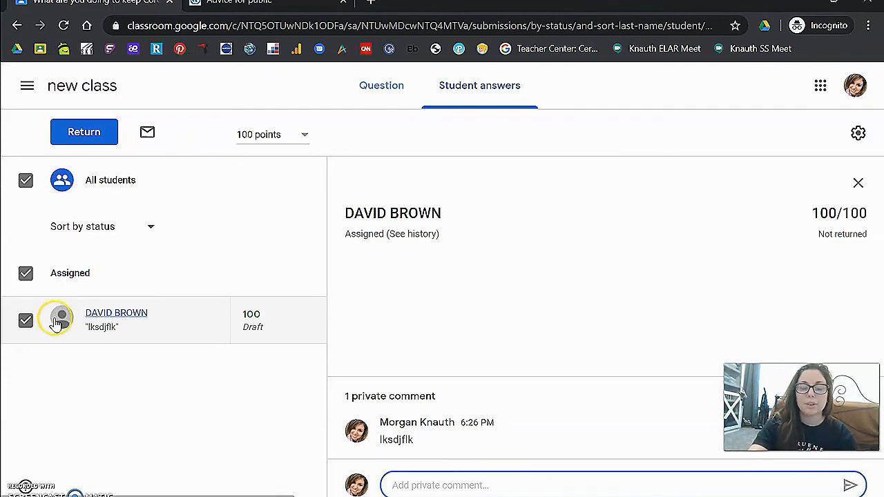
- Return the unsubmitted question to the student with the private comment "please correct, look at comments"
click(84, 136)
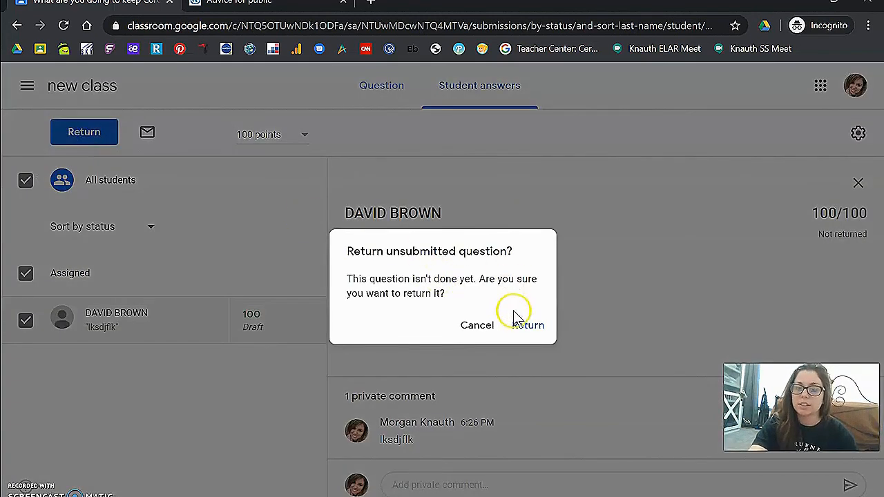
click(527, 328)
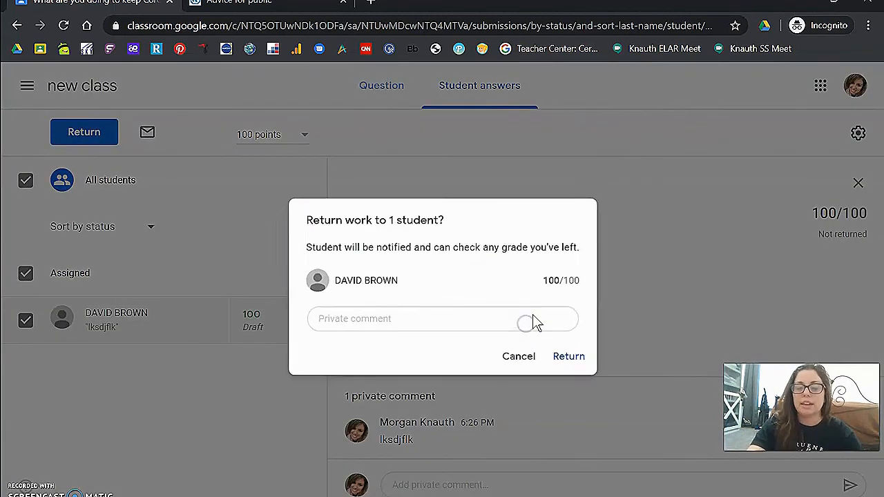
click(474, 315)
text(p)
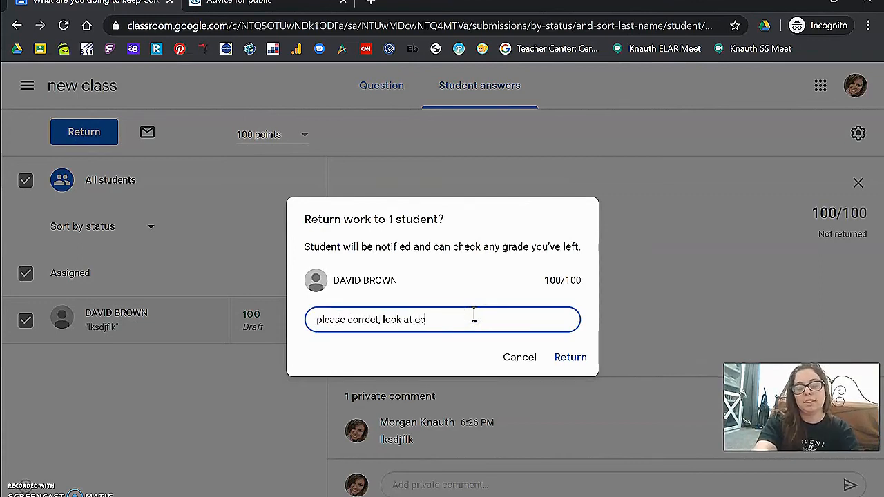
click(572, 358)
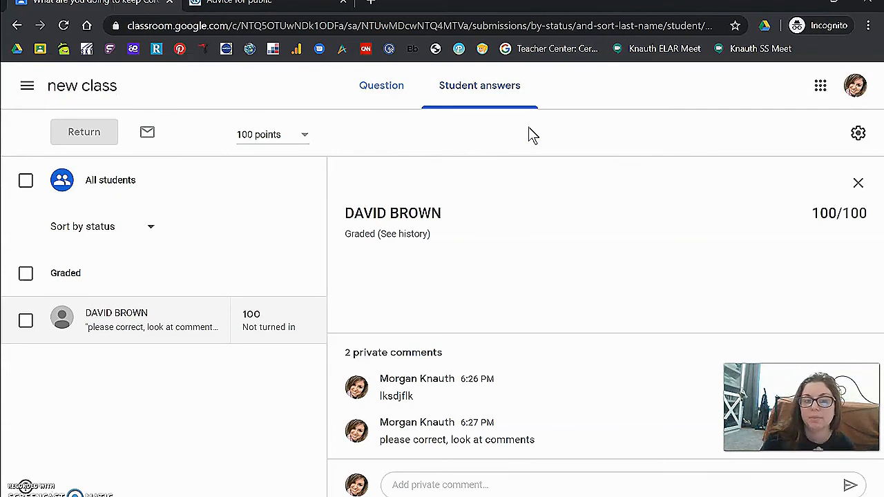
- Review the Coronavirus question's details and its student answers overview
click(373, 91)
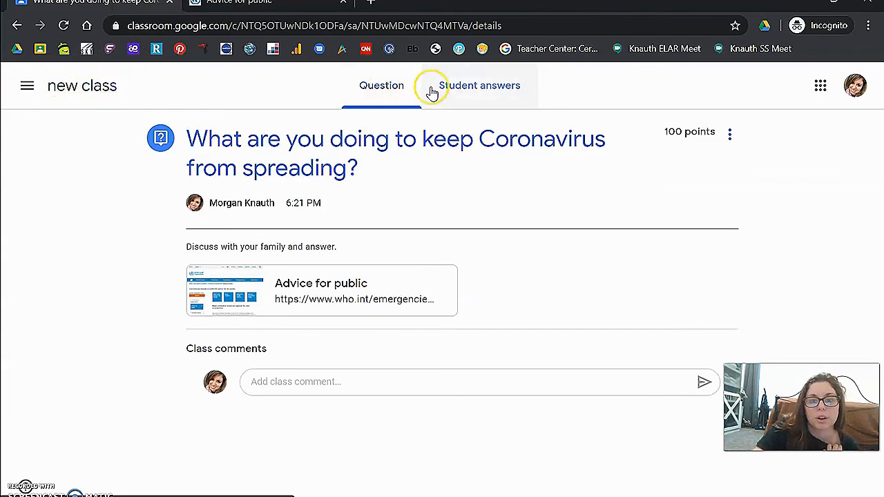
click(496, 92)
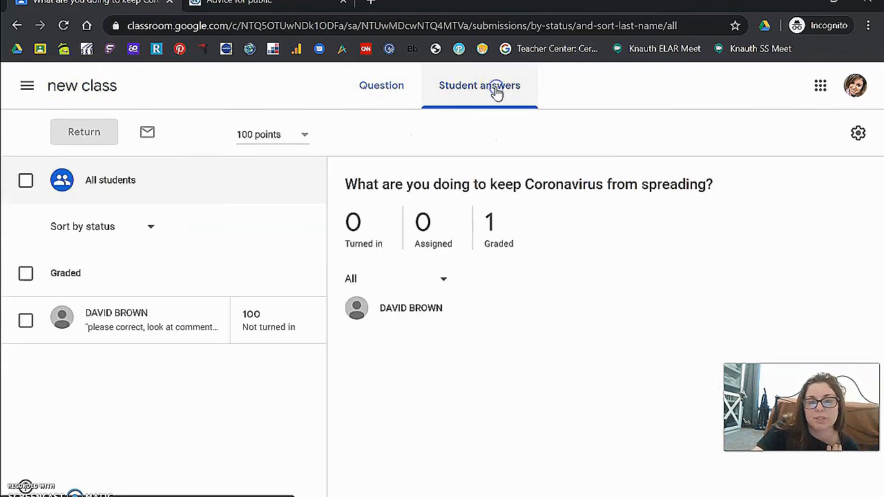
click(385, 96)
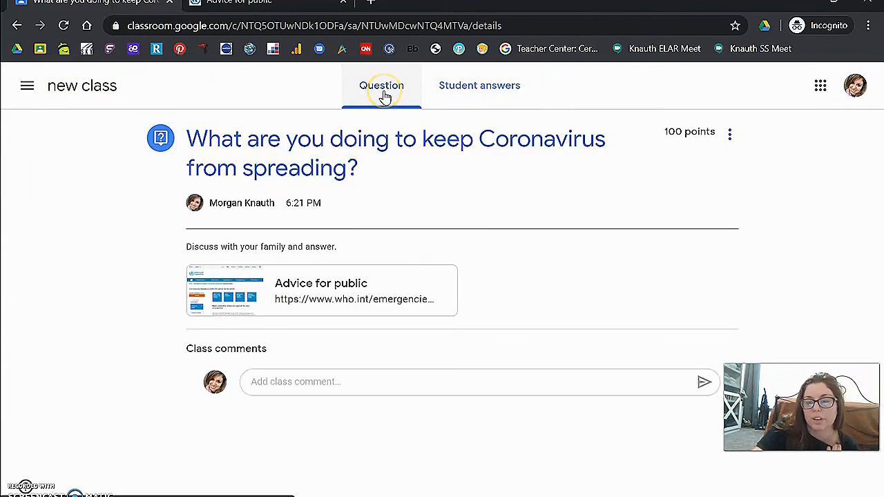
- Go back to the class gradebook and view the student work for "assignment 1"
click(28, 91)
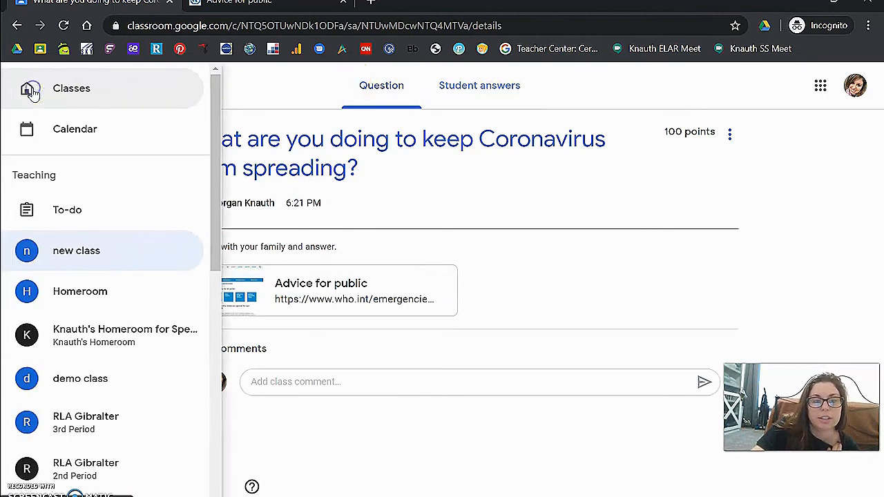
click(270, 122)
click(103, 89)
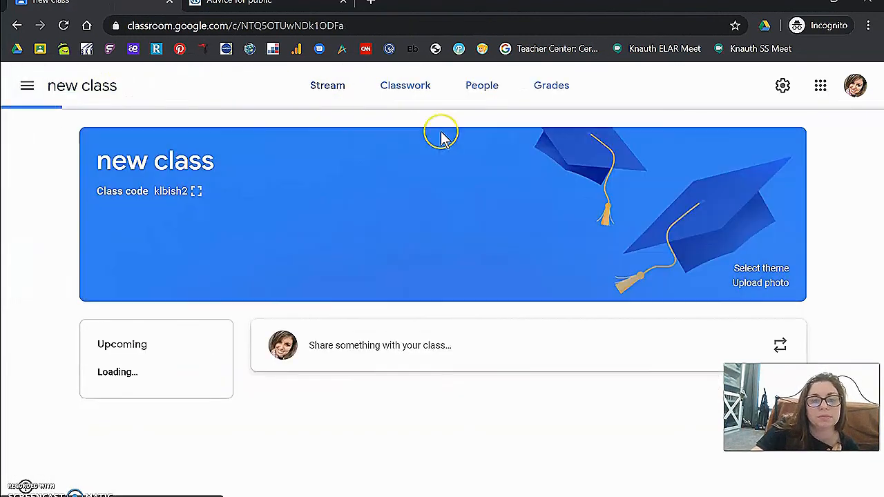
click(543, 94)
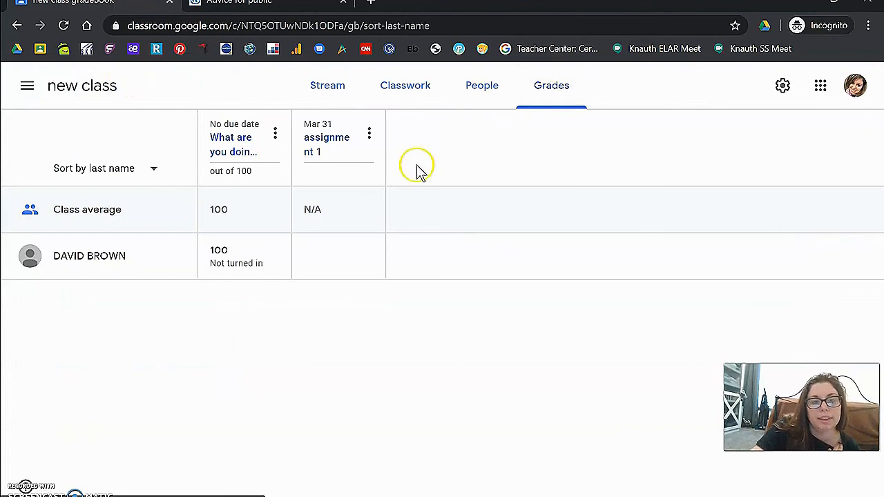
click(324, 142)
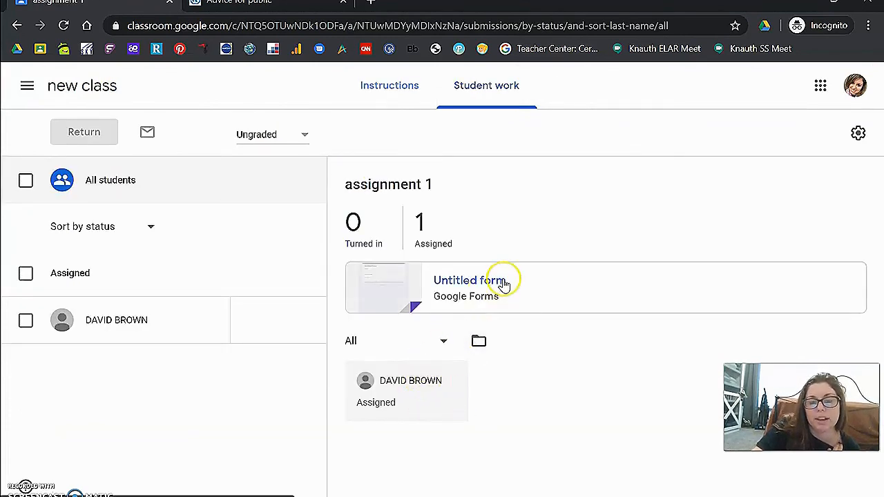
click(404, 400)
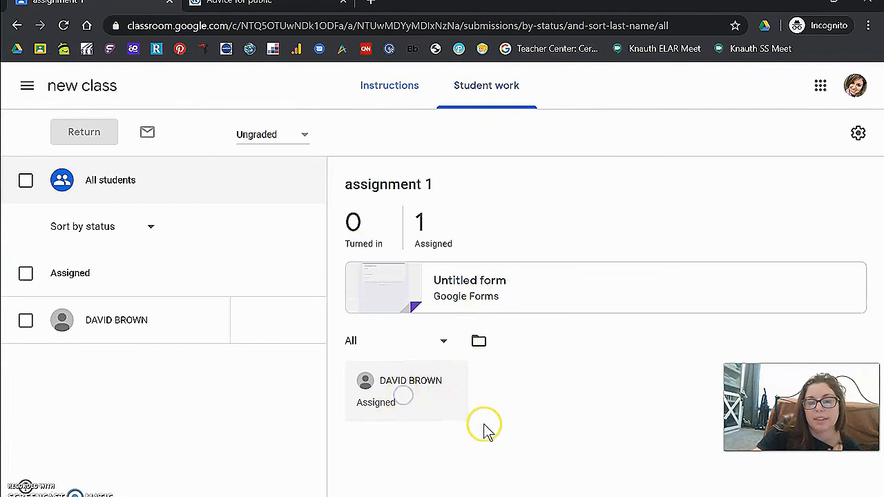
- Look at the Google Form attached to "assignment 1", close it and return to the stream of "new class"
click(493, 283)
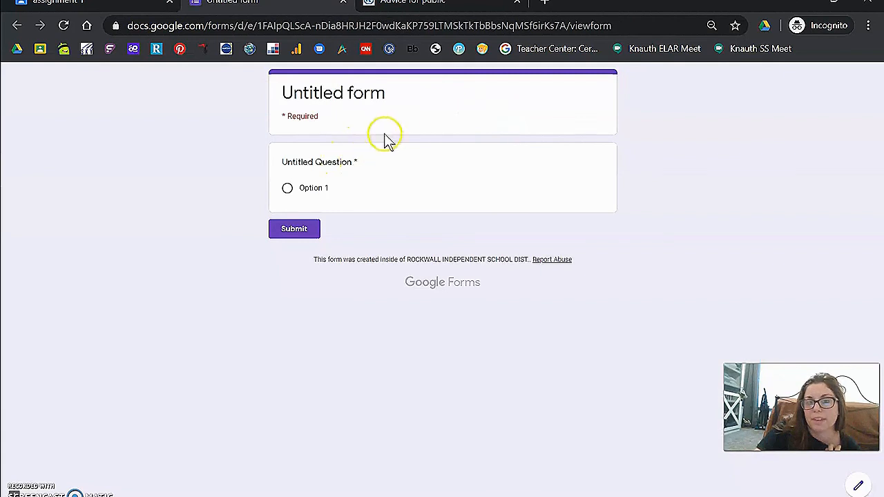
click(344, 2)
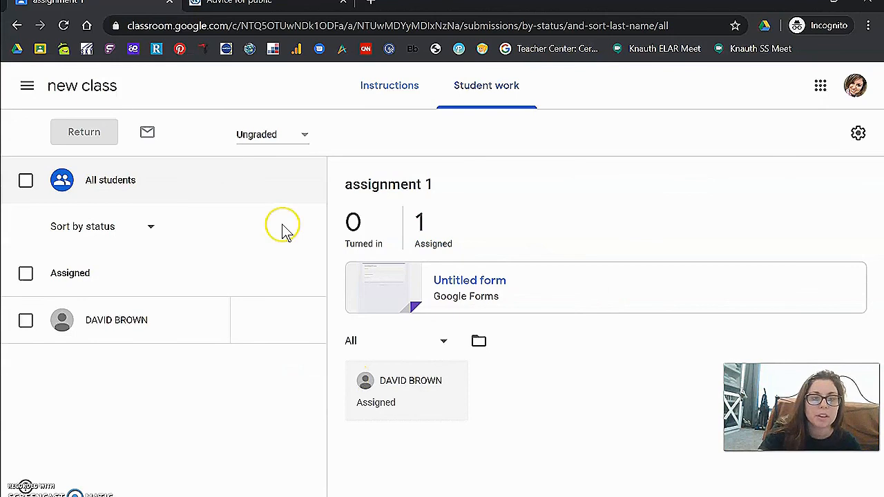
click(100, 88)
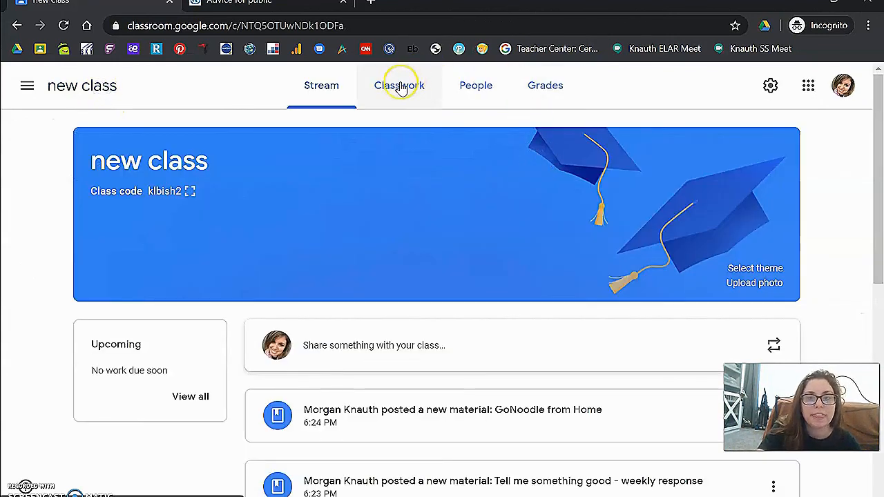
click(401, 88)
click(314, 100)
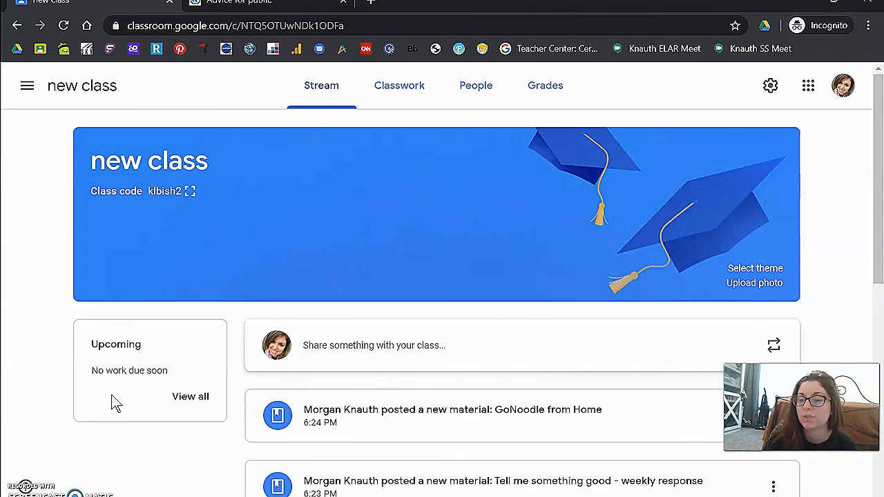
- View all upcoming work of "new class" and switch to the to-do list covering all classes
click(180, 400)
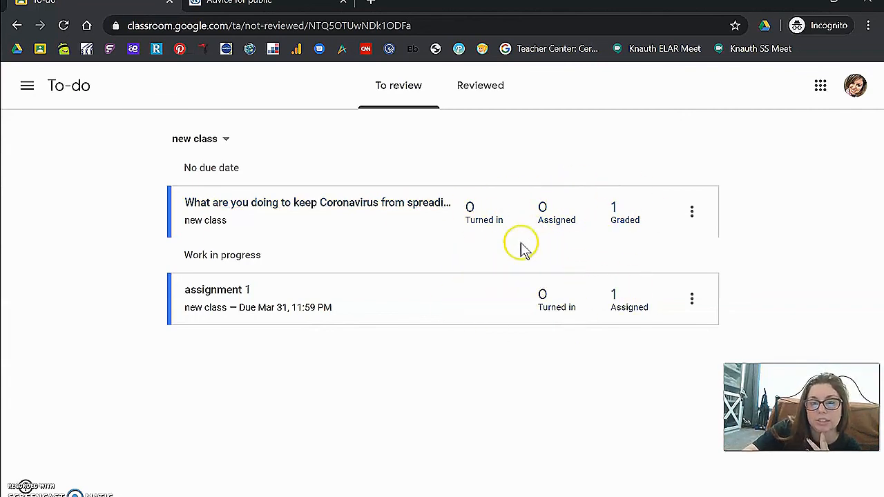
click(27, 86)
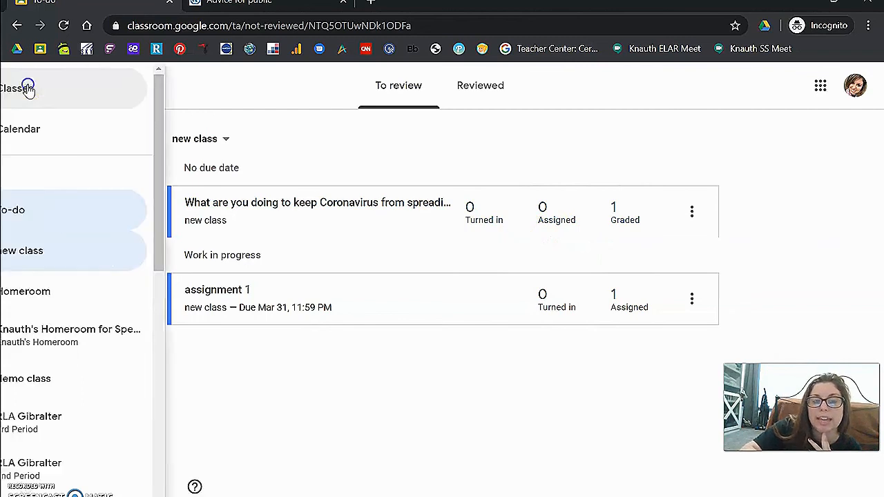
click(74, 214)
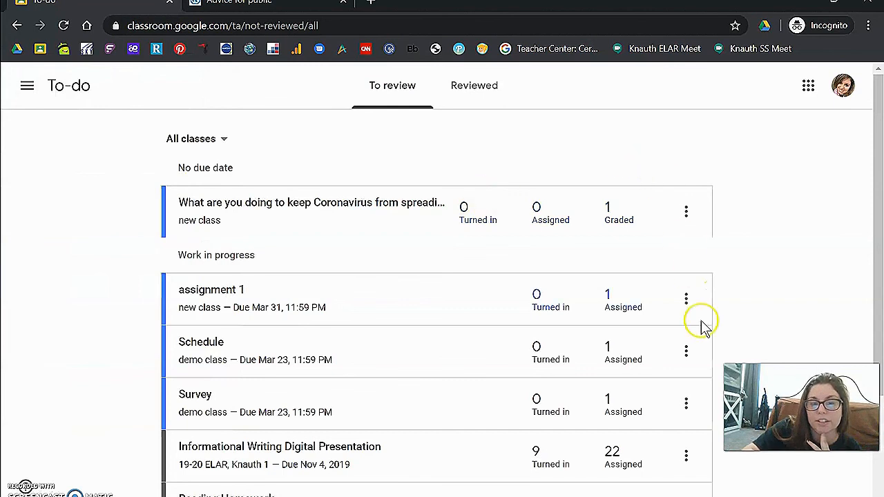
- Examine the to-do list's work to review across all classes, check the reviewed work and return to the work to review
scroll(701, 318, down, 2)
scroll(355, 253, up, 2)
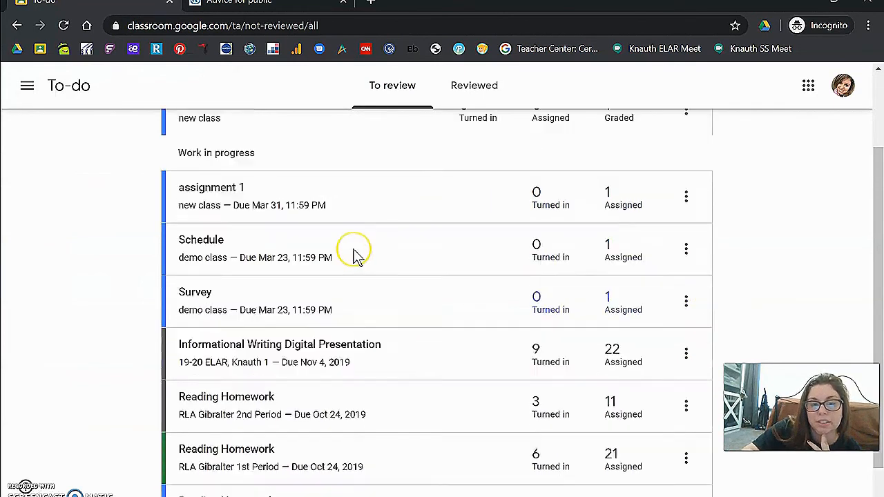
scroll(355, 256, down, 2)
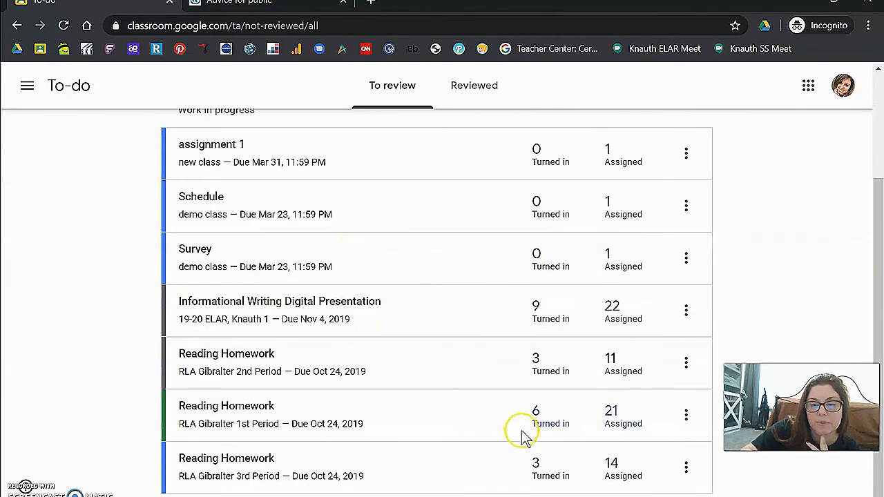
scroll(503, 431, up, 2)
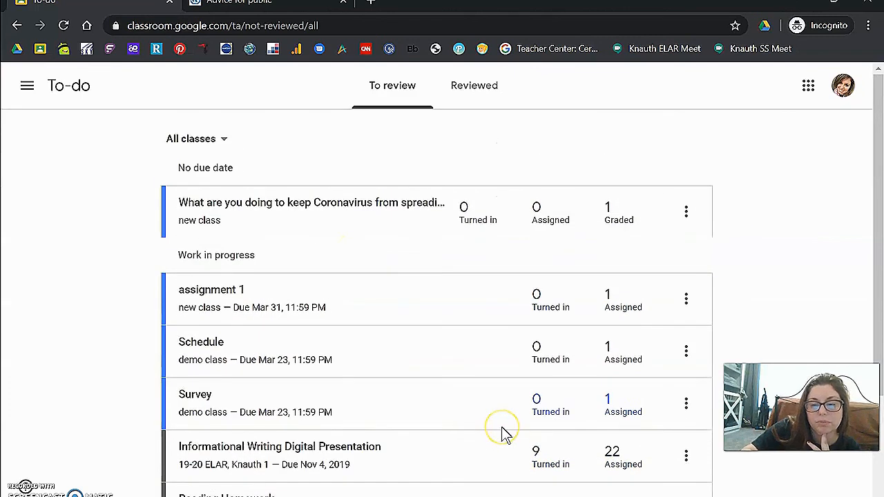
scroll(502, 427, down, 2)
scroll(501, 427, up, 2)
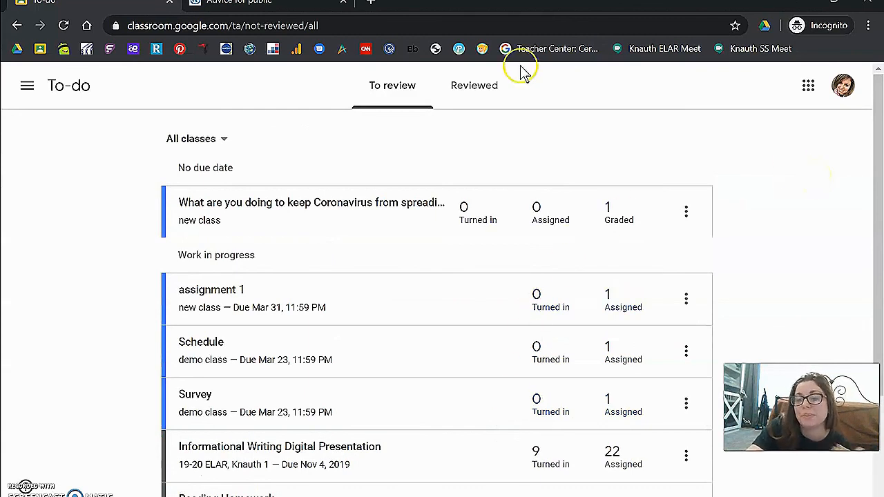
click(483, 88)
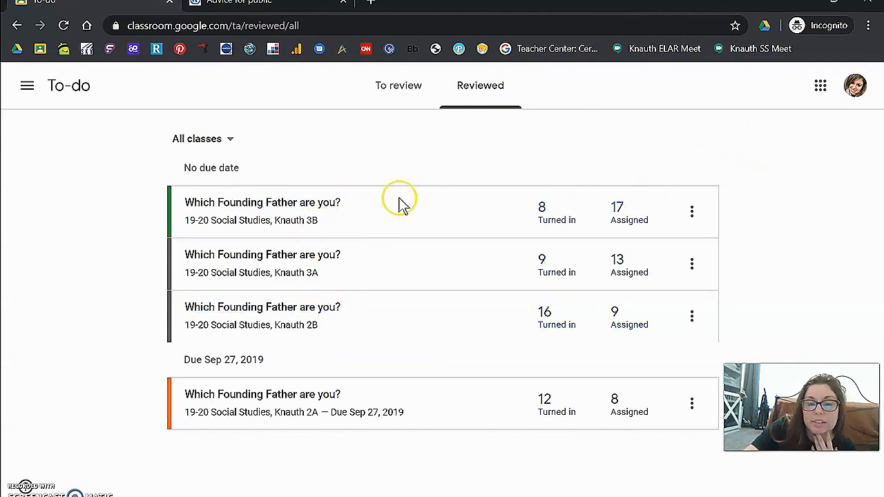
click(396, 90)
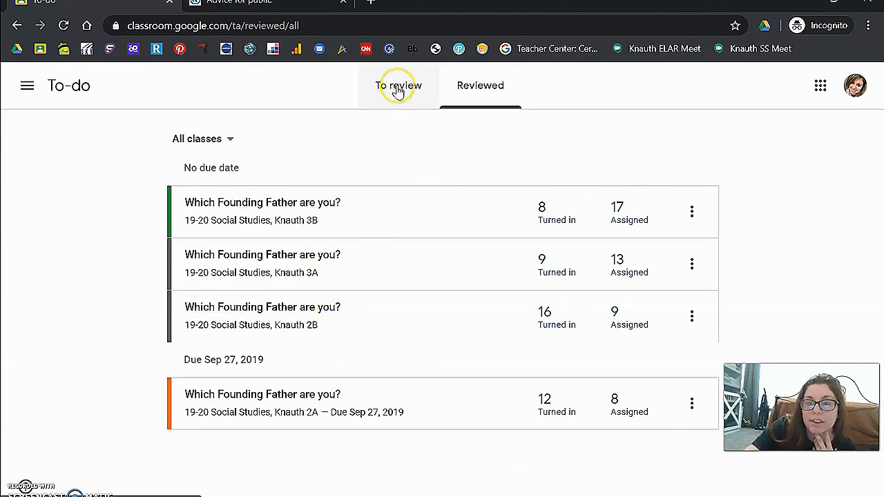